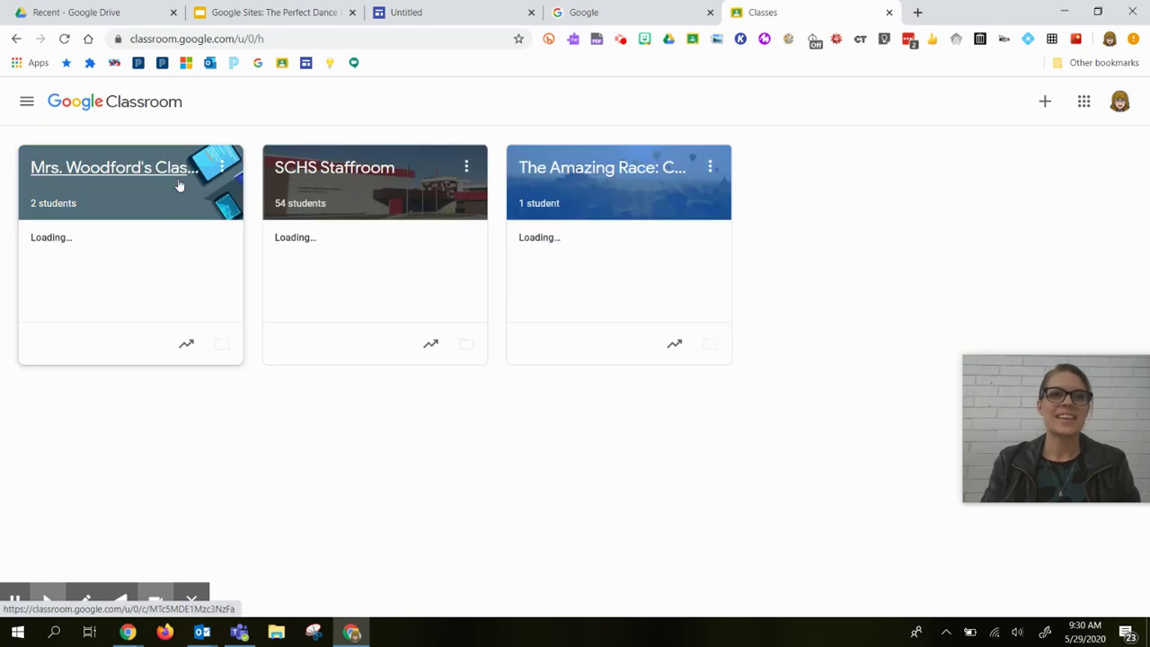
- Open the teacher's own class in Google Classroom and compare its Classwork and Stream pages
{"action": "left_click", "coordinate": [141, 160]}
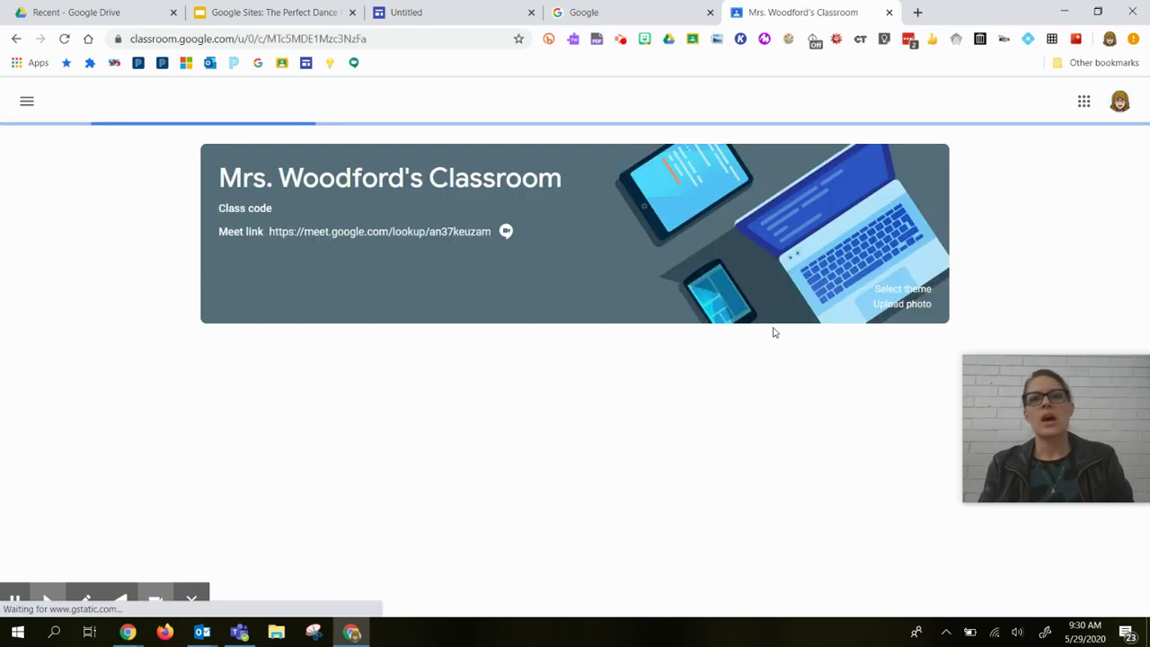
{"action": "left_click", "coordinate": [539, 105]}
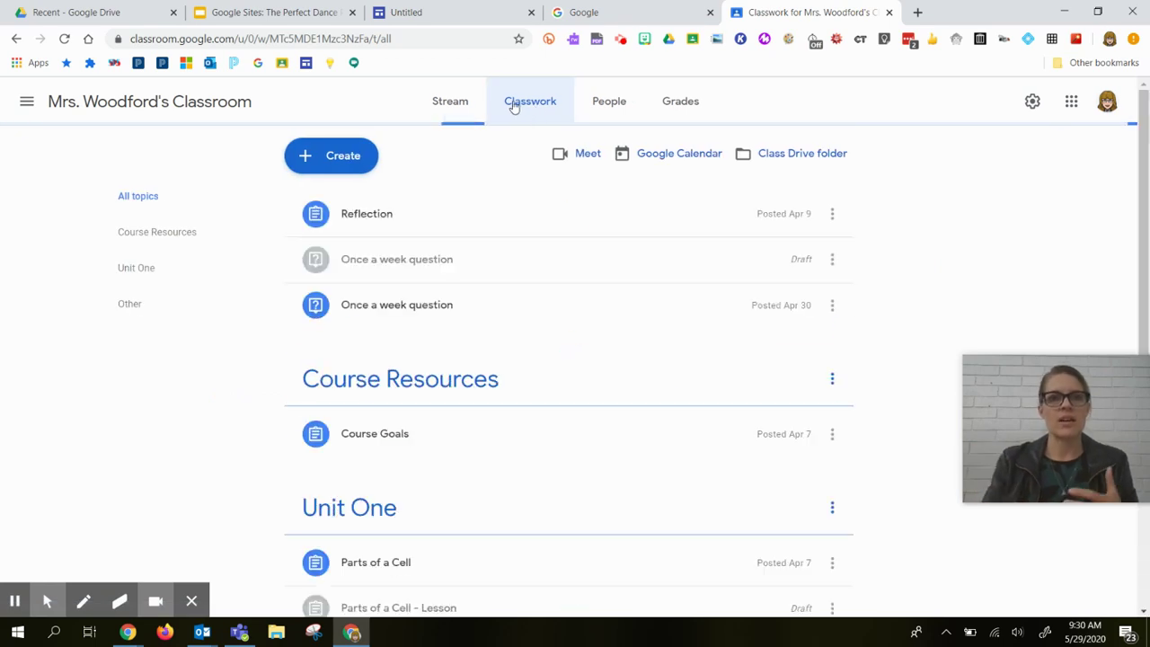
{"action": "left_click", "coordinate": [449, 102]}
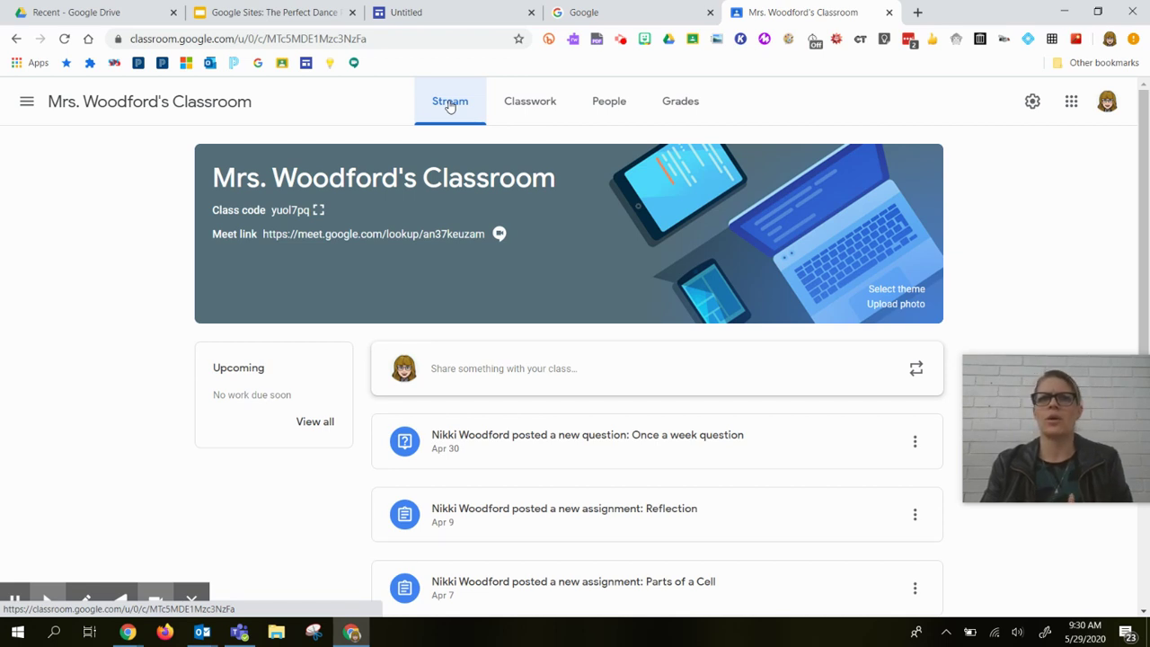
{"action": "left_click", "coordinate": [536, 101]}
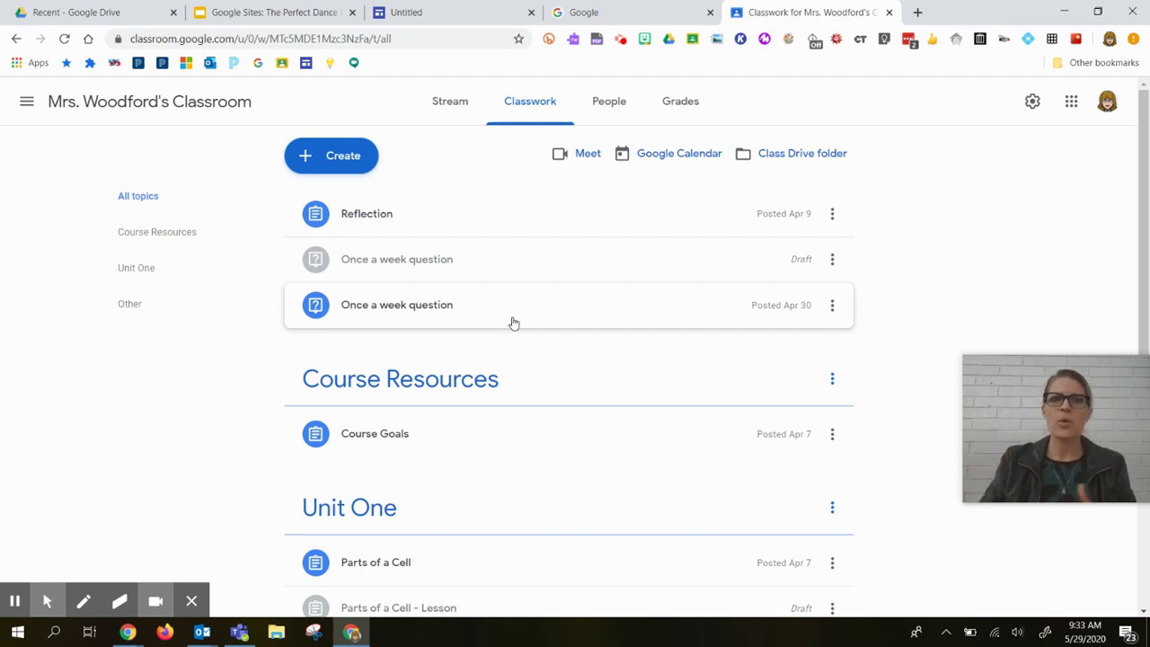
- Switch to the Google Sites: The Perfect Dance Partner presentation and advance to the Create slide
{"action": "left_click", "coordinate": [279, 24]}
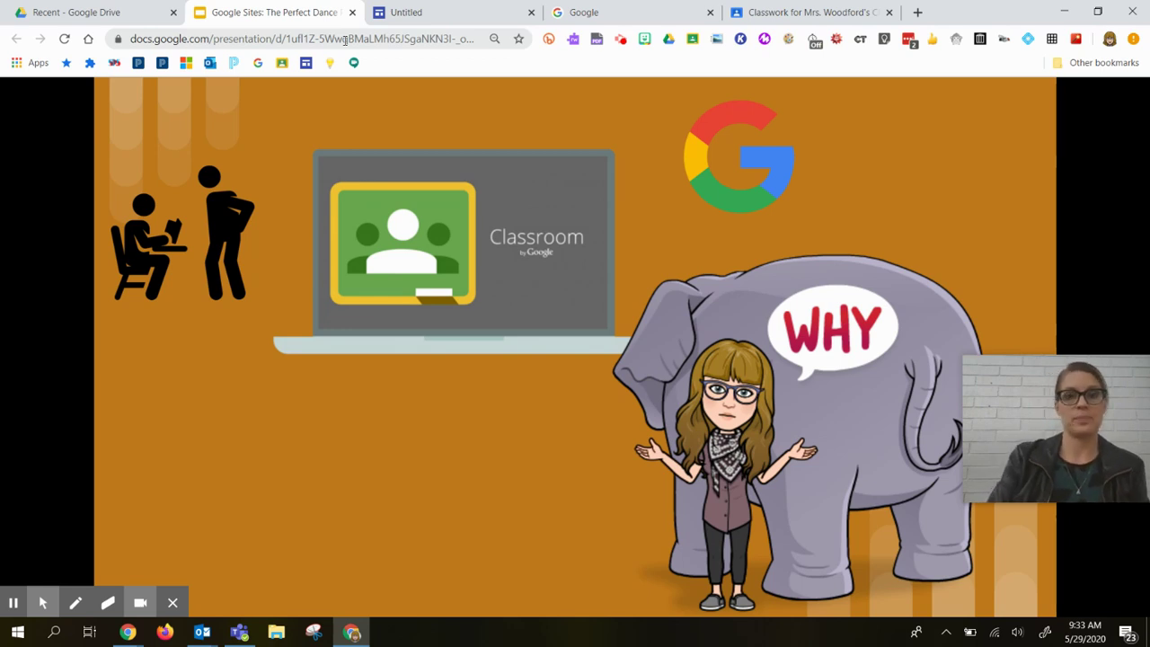
{"action": "key", "text": "Right"}
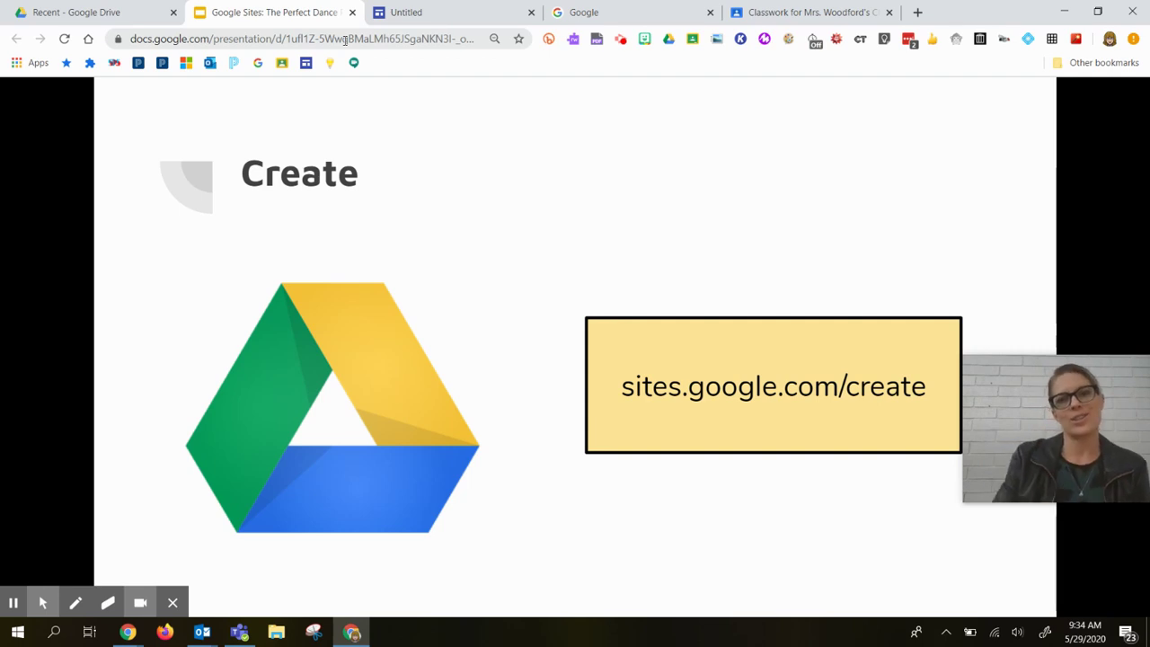
{"action": "mouse_move", "coordinate": [1107, 358]}
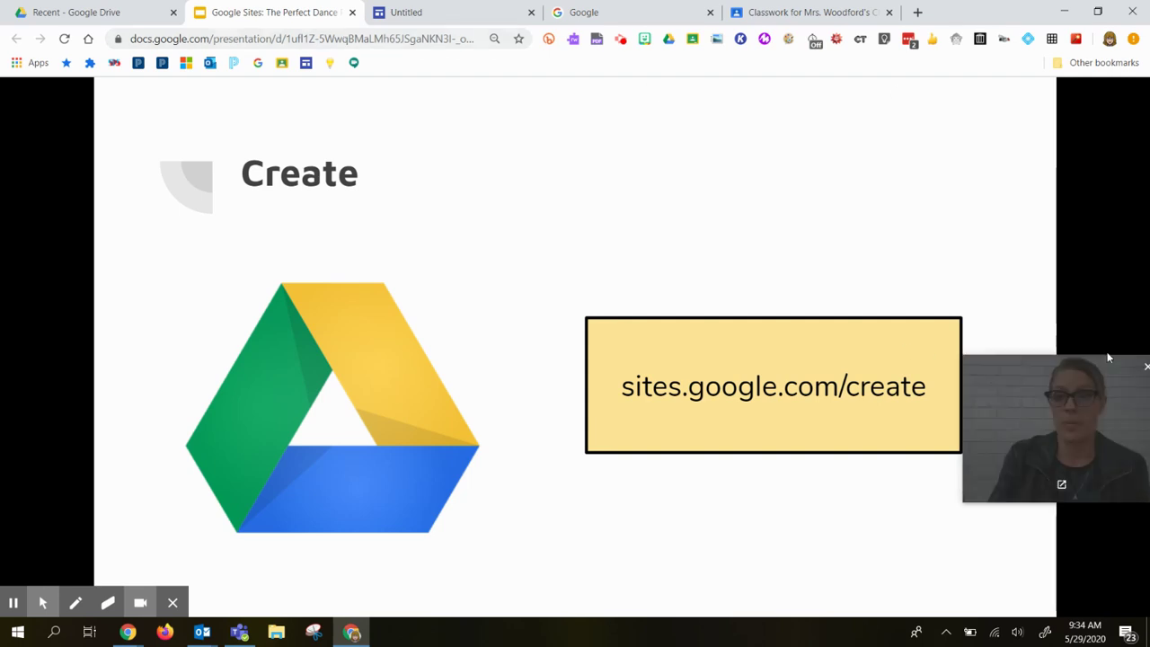
{"action": "left_click_drag", "start_coordinate": [1107, 472], "coordinate": [82, 200]}
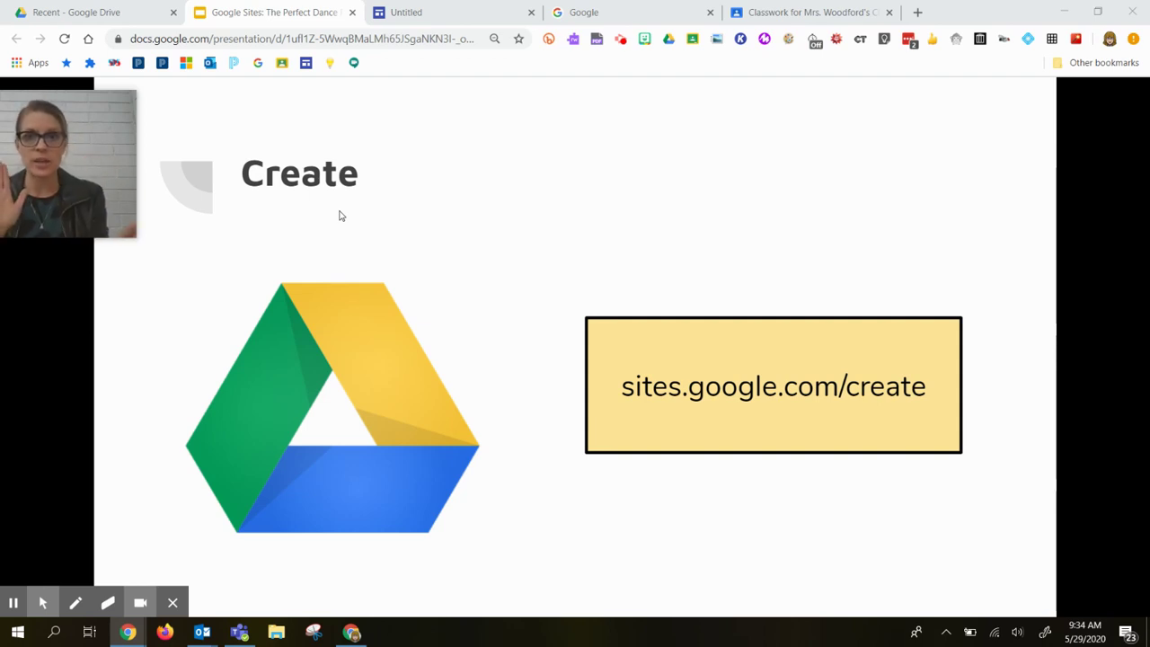
- Switch to Google Drive and look up Google Sites among the additional file types that can be created
{"action": "left_click", "coordinate": [133, 12]}
{"action": "left_click_drag", "start_coordinate": [39, 142], "coordinate": [1011, 68]}
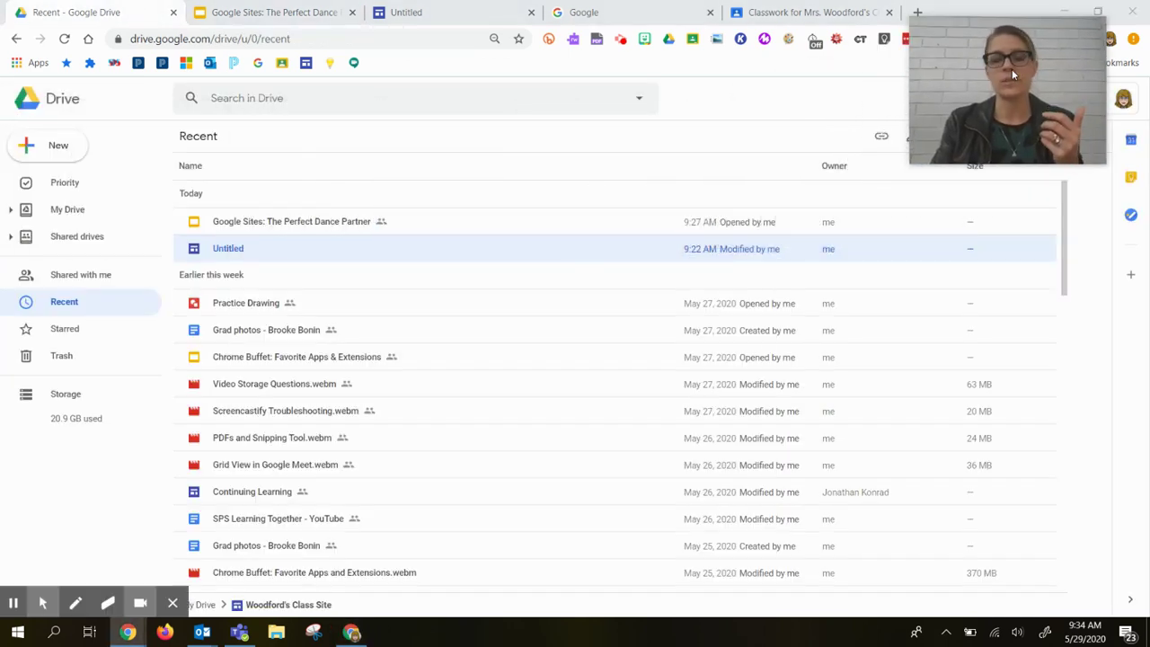
{"action": "left_click", "coordinate": [61, 146]}
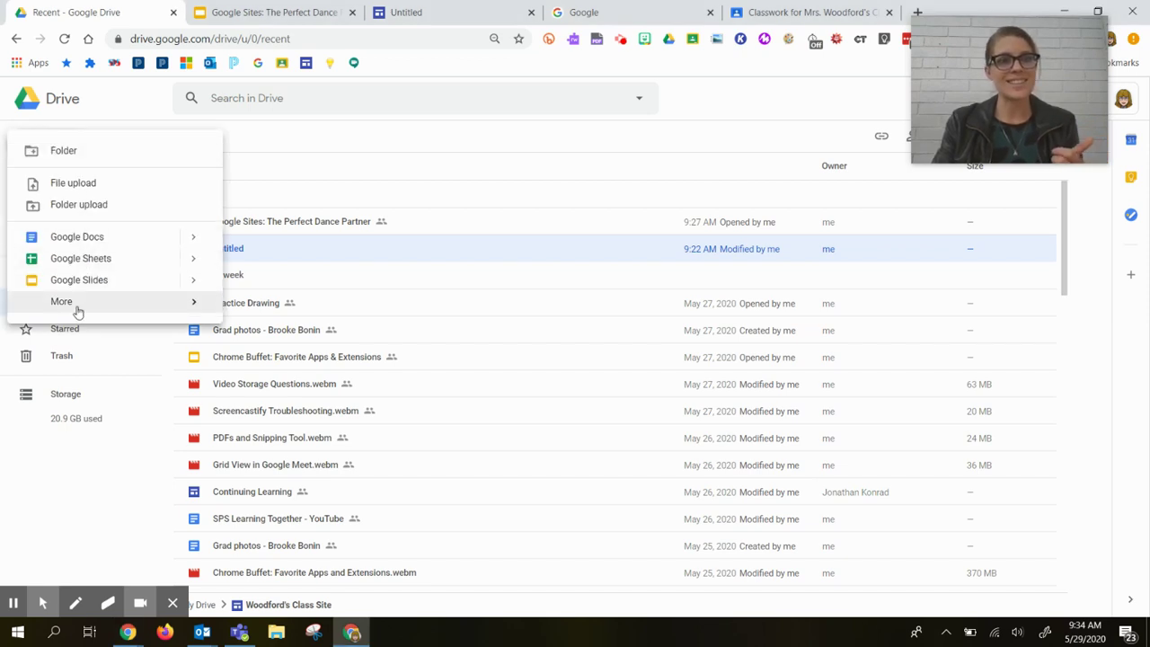
{"action": "mouse_move", "coordinate": [77, 310]}
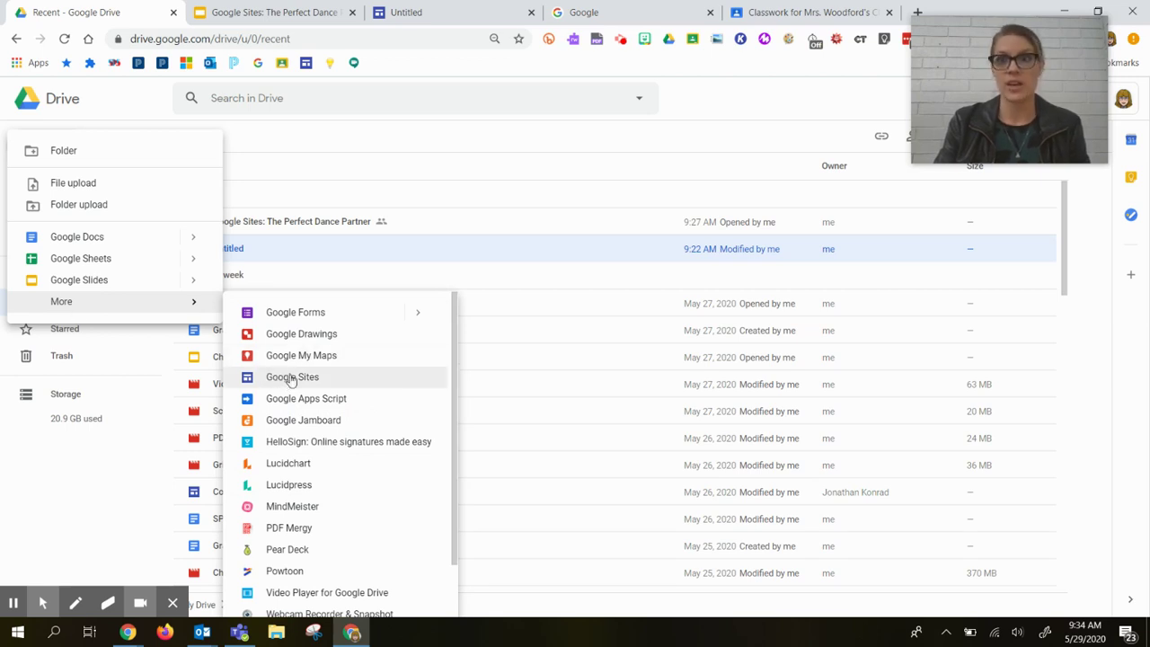
{"action": "left_click_drag", "start_coordinate": [1036, 103], "coordinate": [1083, 160]}
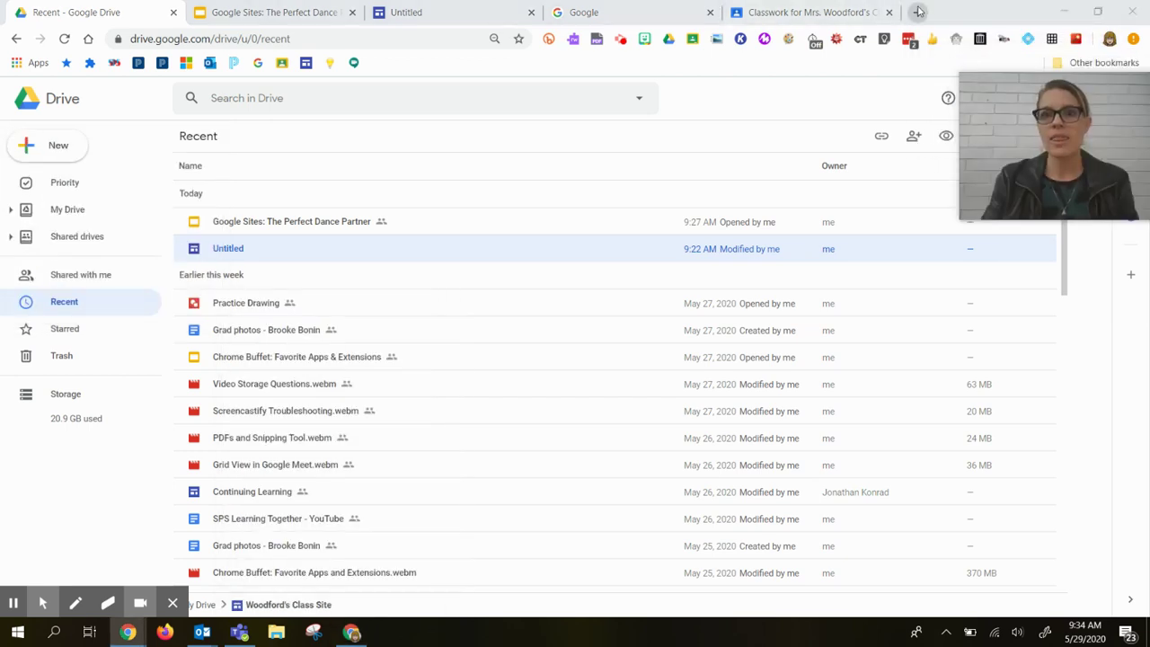
- Enter the address sites.google.com/create in a new browser tab
{"action": "key", "text": "ctrl+t"}
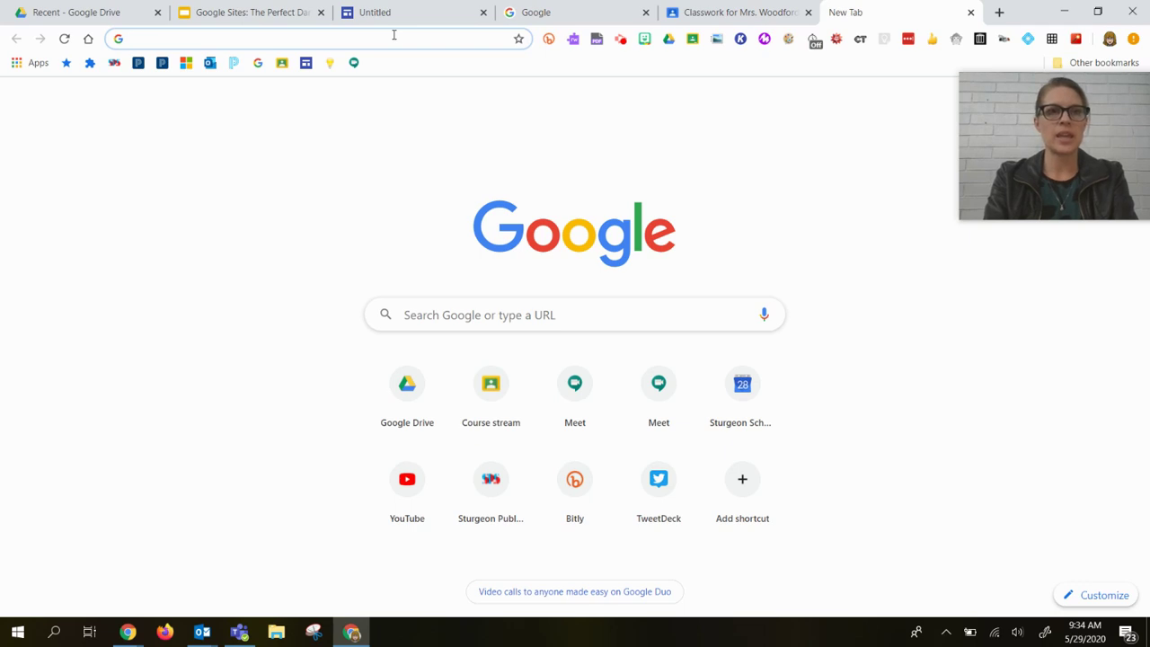
{"action": "type", "text": "sites.googl"}
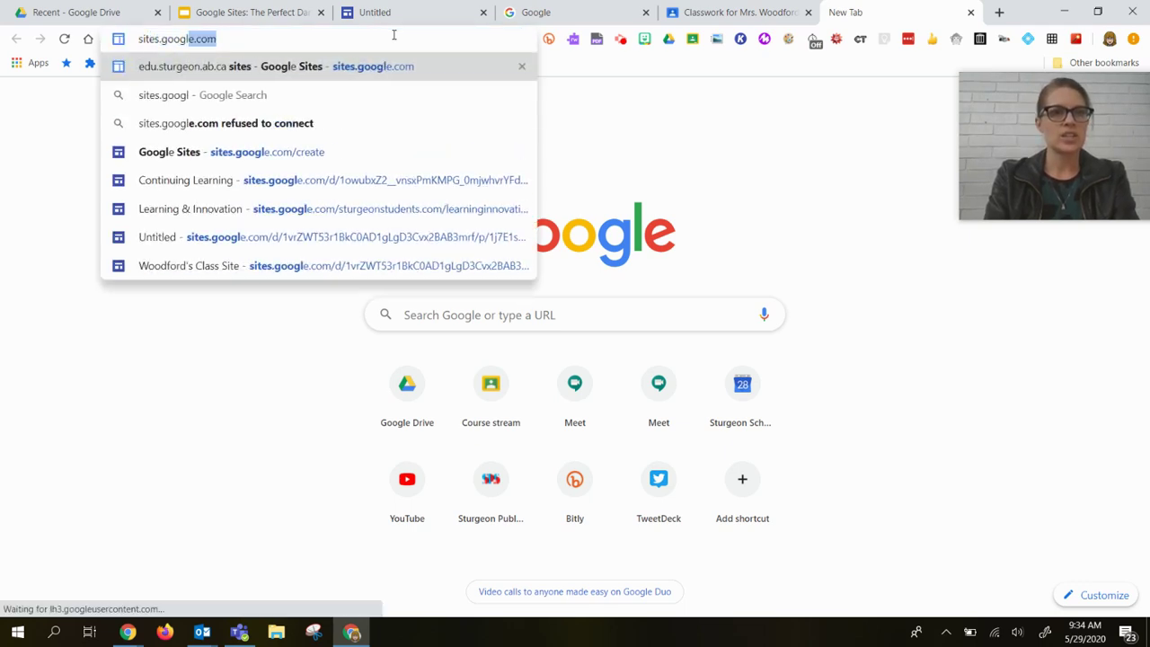
{"action": "type", "text": "e.com/create"}
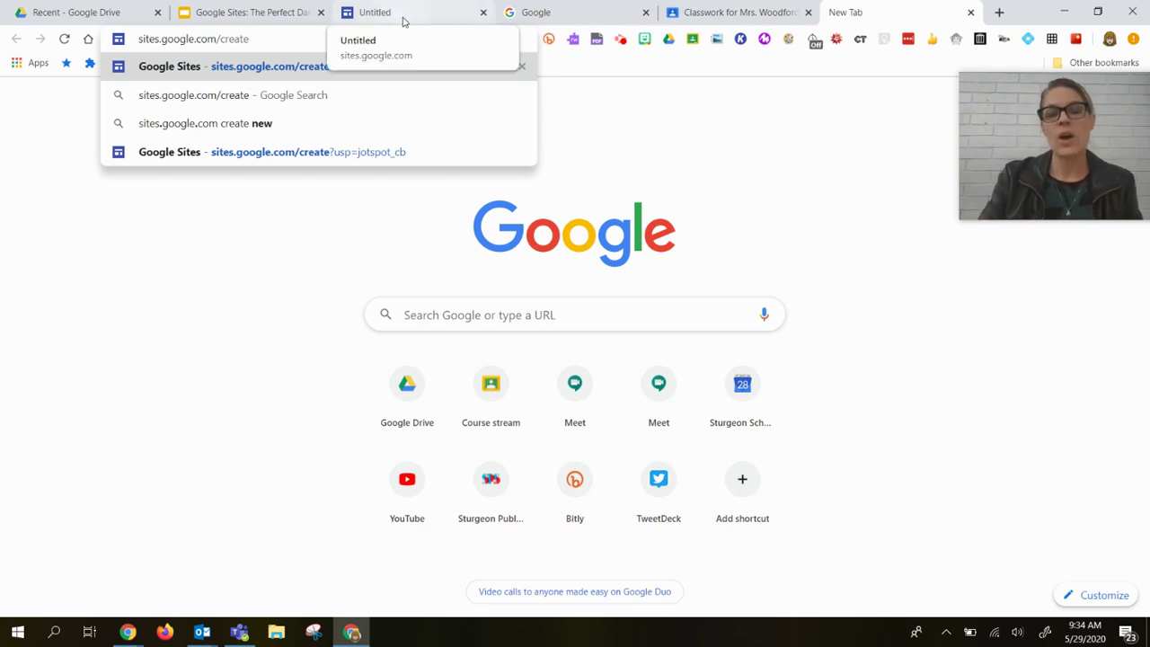
- Switch to the open untitled Google Sites draft and rename the site document as Course Website - ELA 9
{"action": "left_click", "coordinate": [407, 18]}
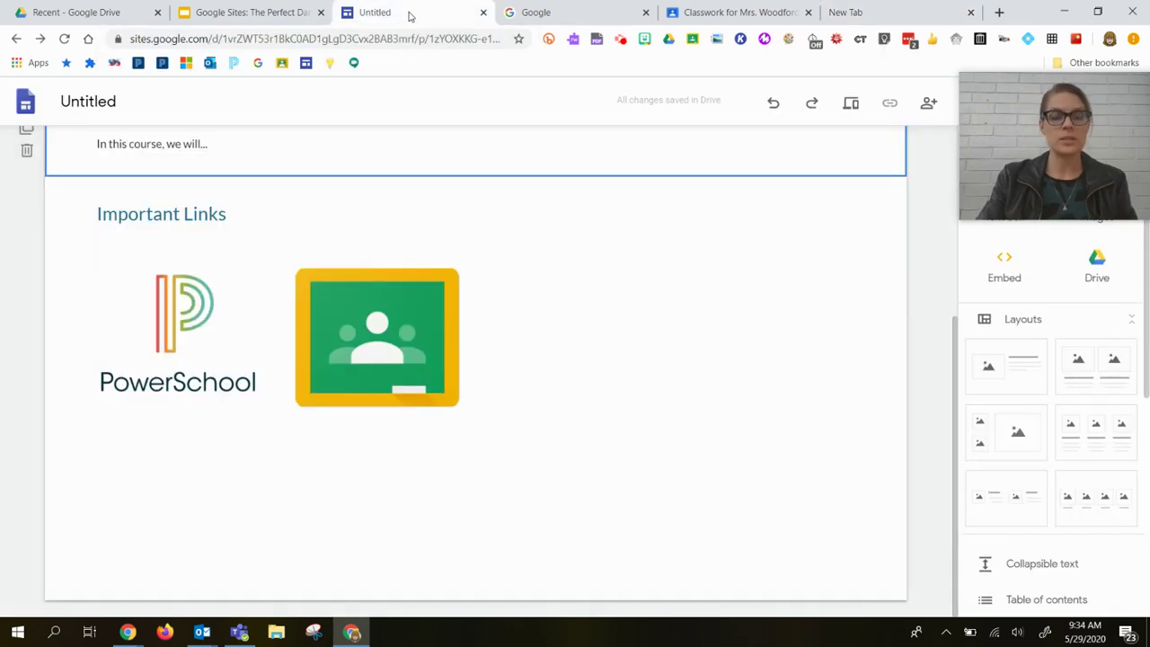
{"action": "scroll", "coordinate": [481, 252], "scroll_direction": "up", "scroll_amount": 4}
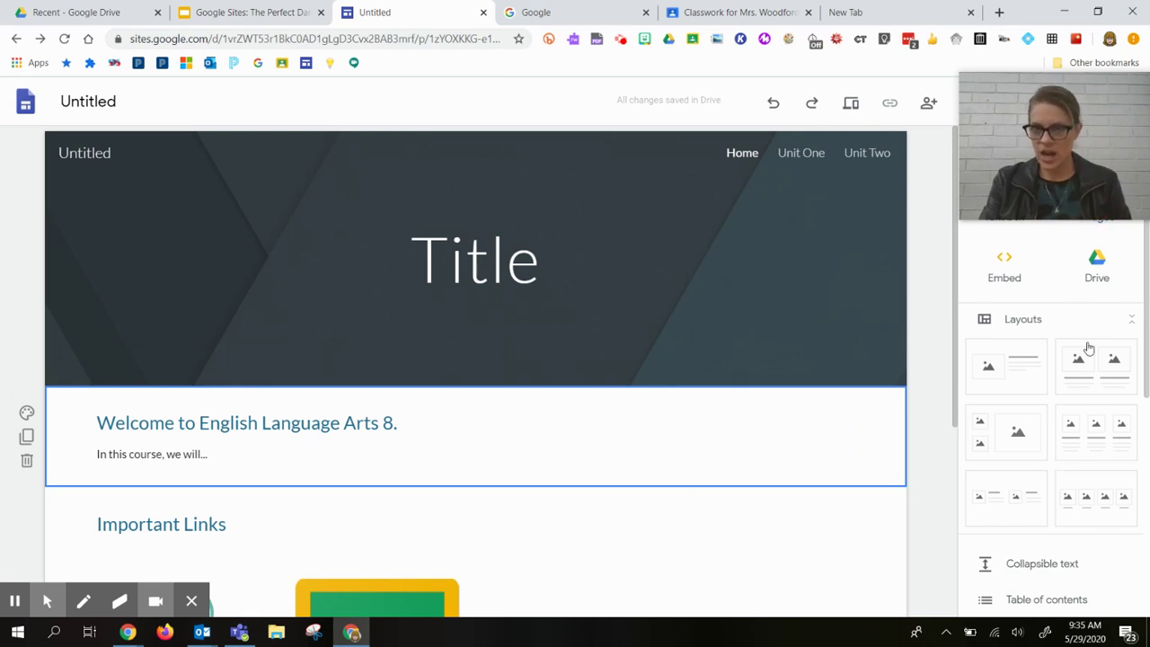
{"action": "left_click_drag", "start_coordinate": [1046, 190], "coordinate": [56, 306]}
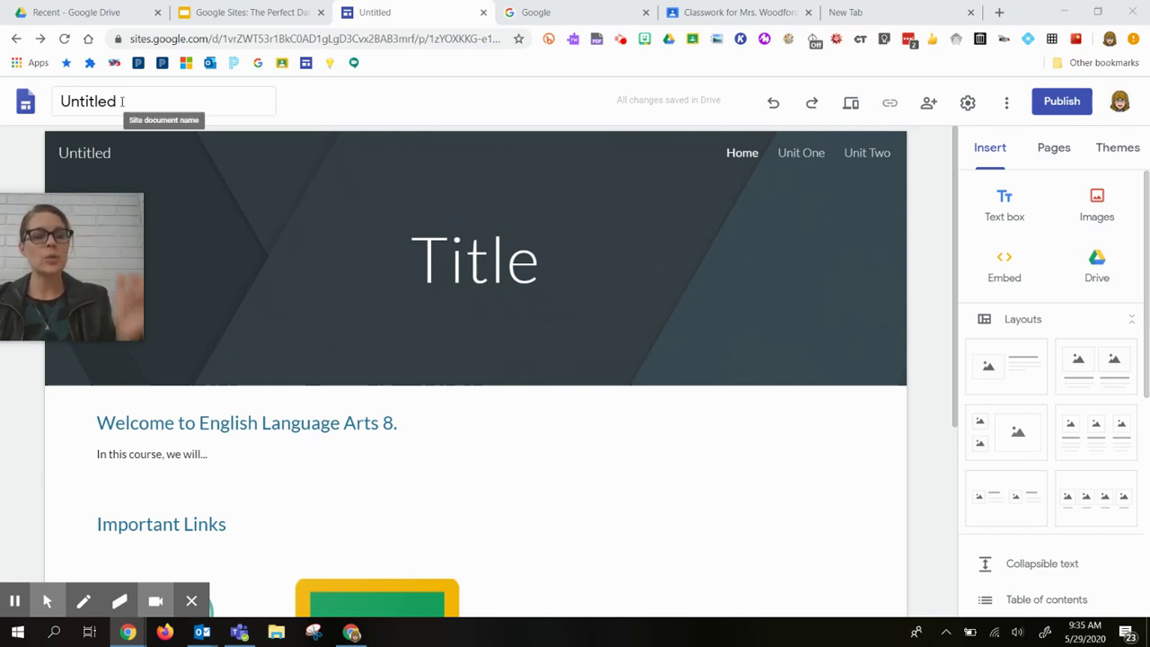
{"action": "left_click", "coordinate": [122, 101]}
{"action": "left_click_drag", "start_coordinate": [122, 102], "coordinate": [40, 115]}
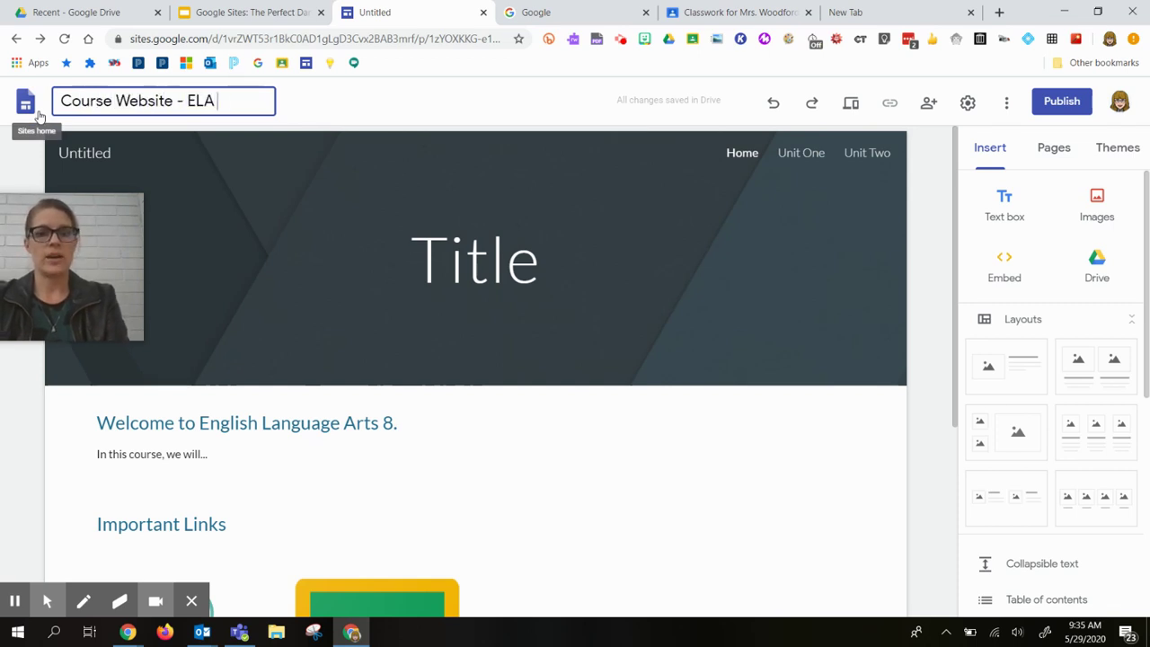
- Set the site name in the page header to the teacher's name in possessive form followed by ELA 9
{"action": "left_click", "coordinate": [117, 153]}
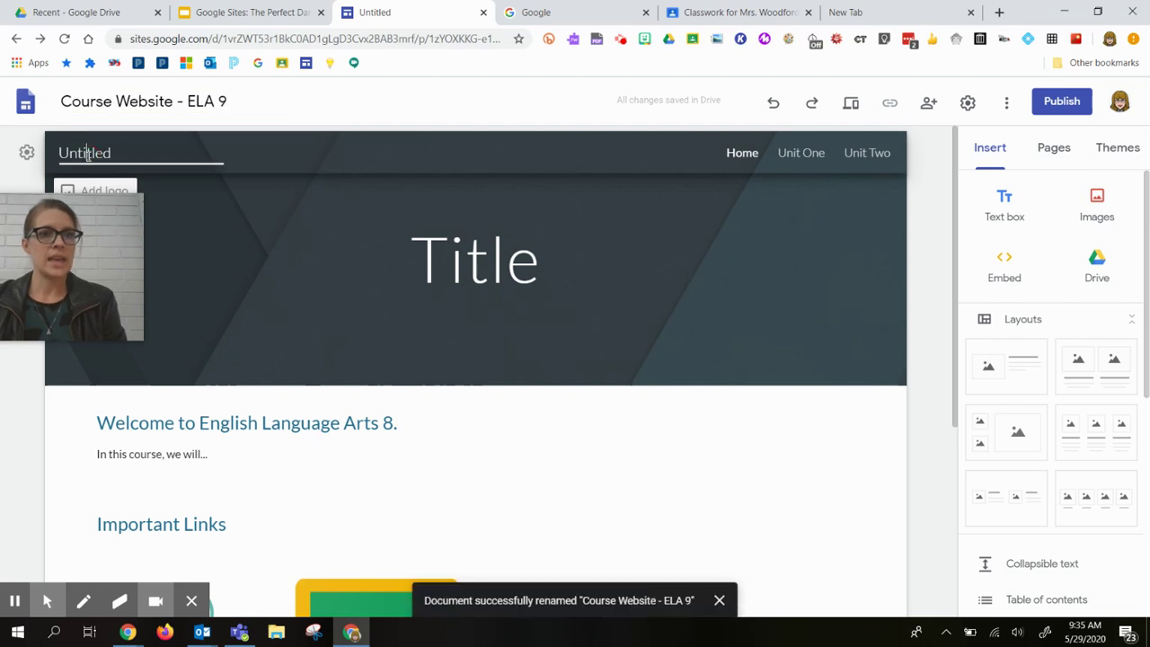
{"action": "left_click_drag", "start_coordinate": [117, 153], "coordinate": [26, 150]}
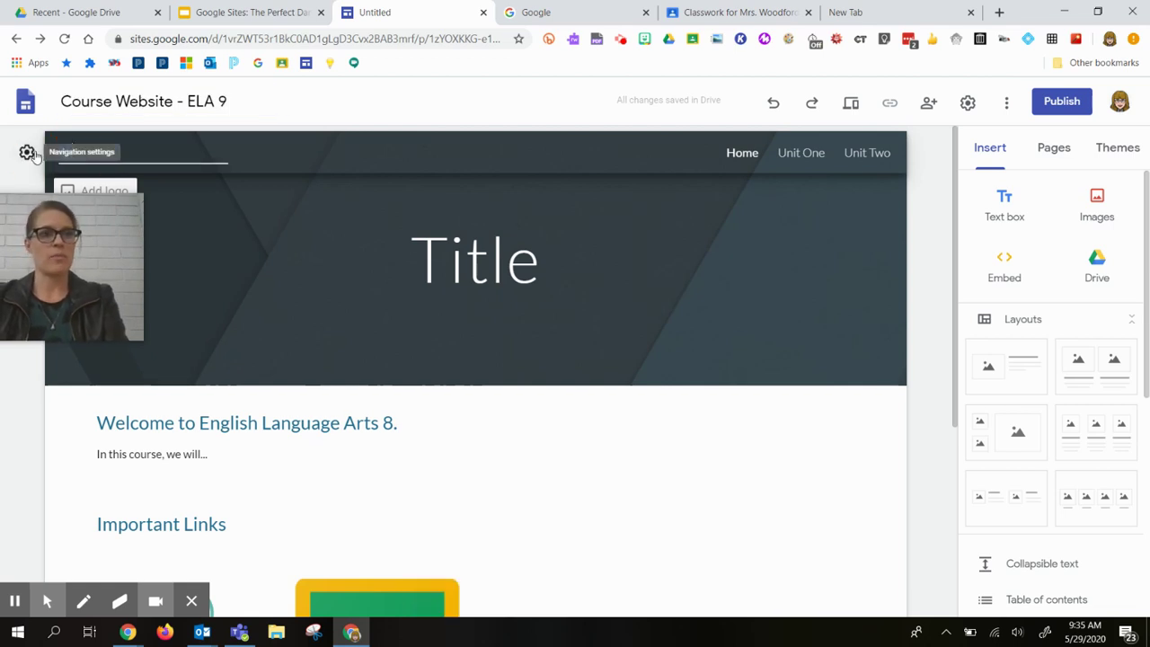
{"action": "type", "text": "Mrs. W"}
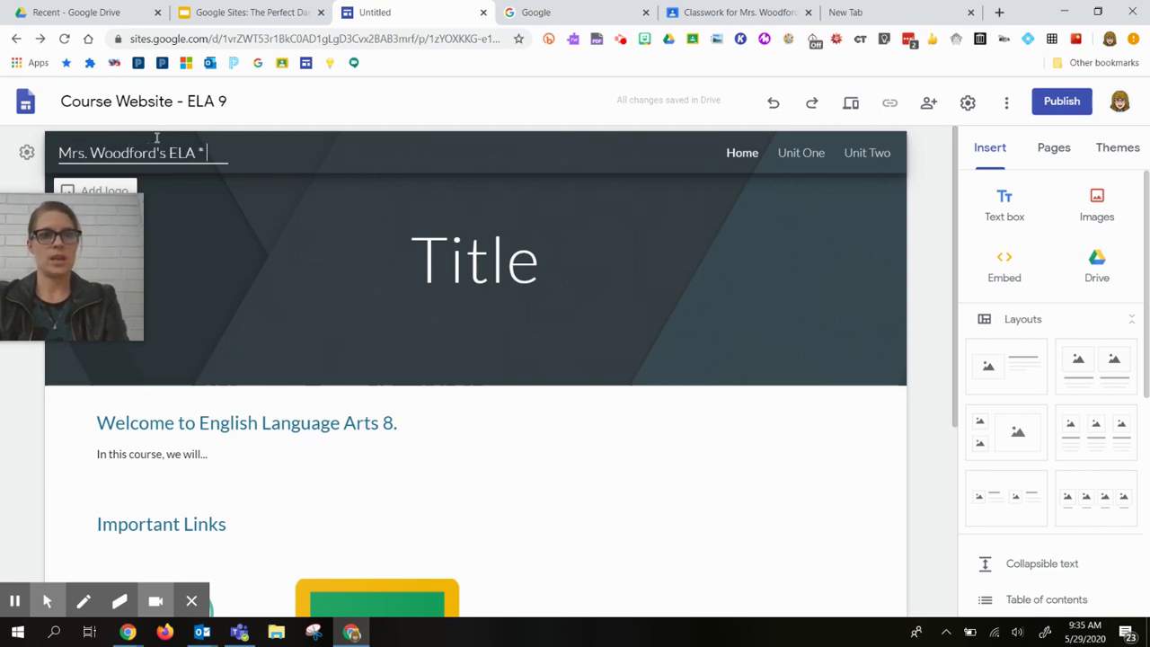
{"action": "type", "text": "oodford's ELA"}
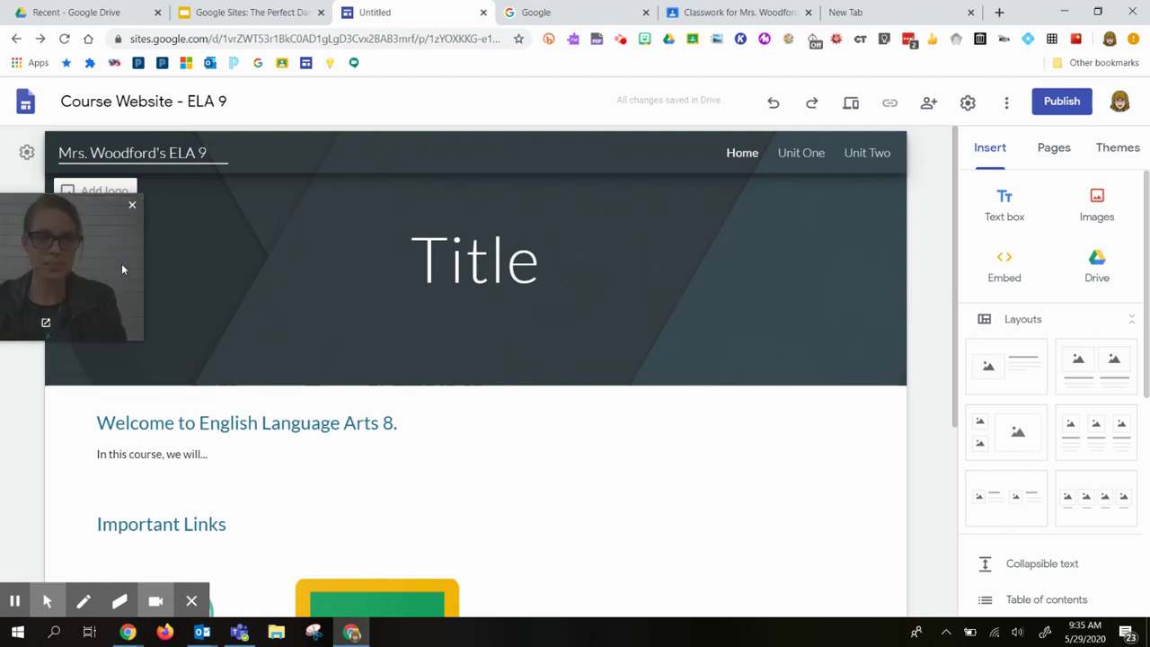
{"action": "left_click", "coordinate": [88, 205]}
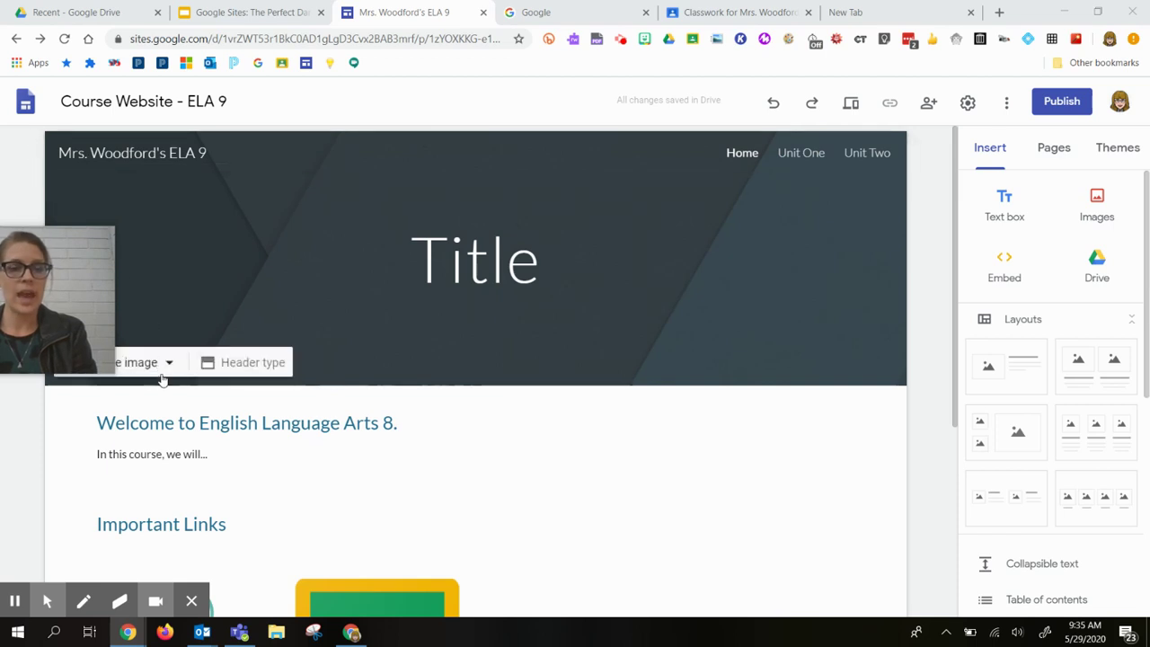
- Show the header type options for the home page banner
{"action": "mouse_move", "coordinate": [81, 156]}
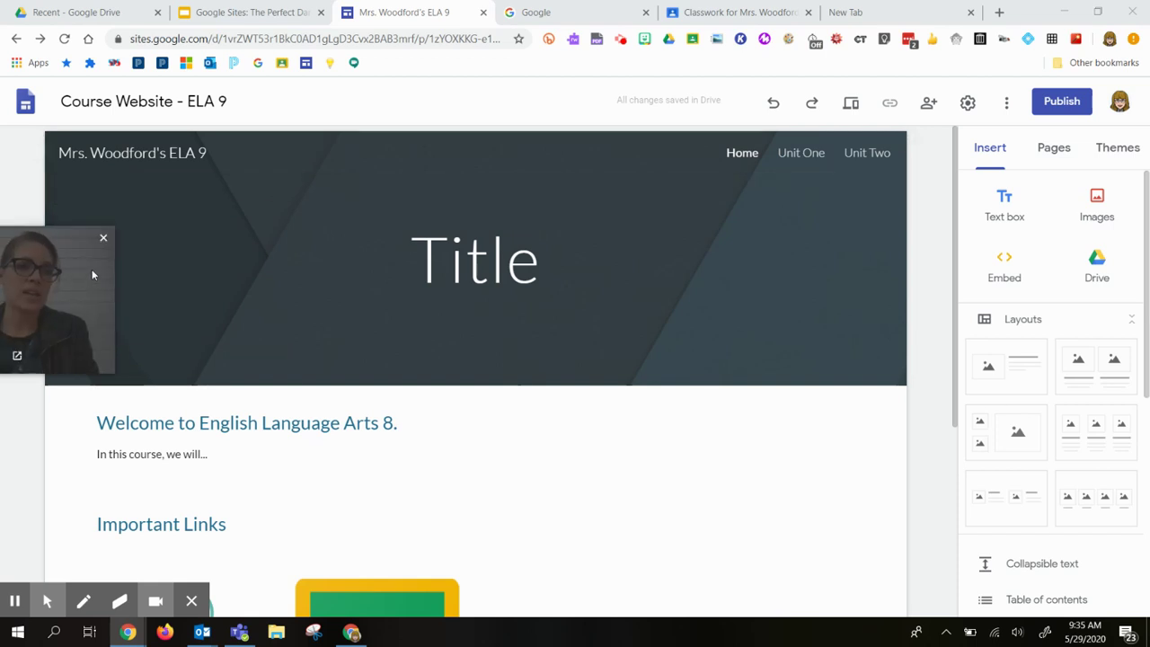
{"action": "mouse_move", "coordinate": [133, 380]}
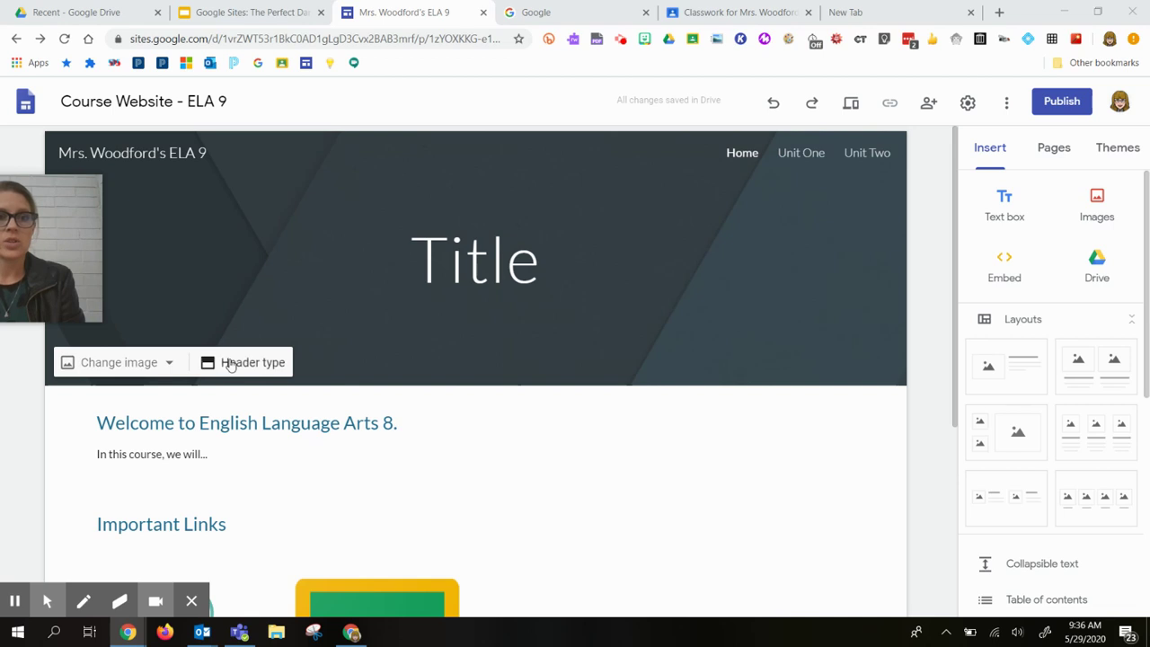
{"action": "left_click", "coordinate": [230, 363]}
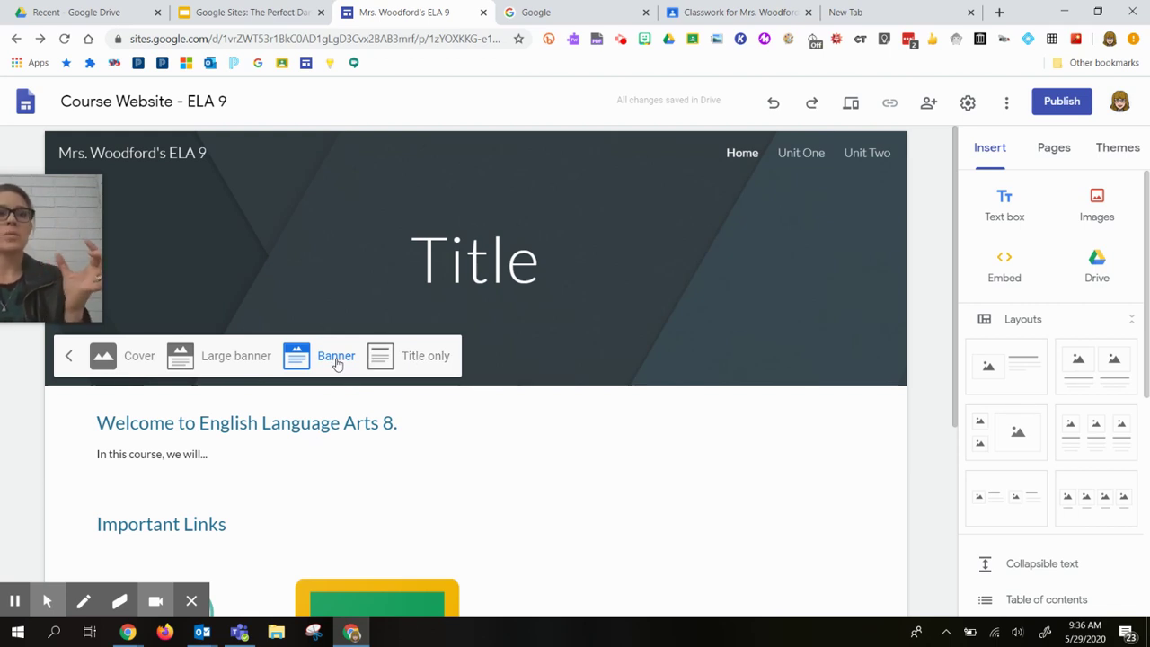
{"action": "left_click_drag", "start_coordinate": [102, 242], "coordinate": [505, 54]}
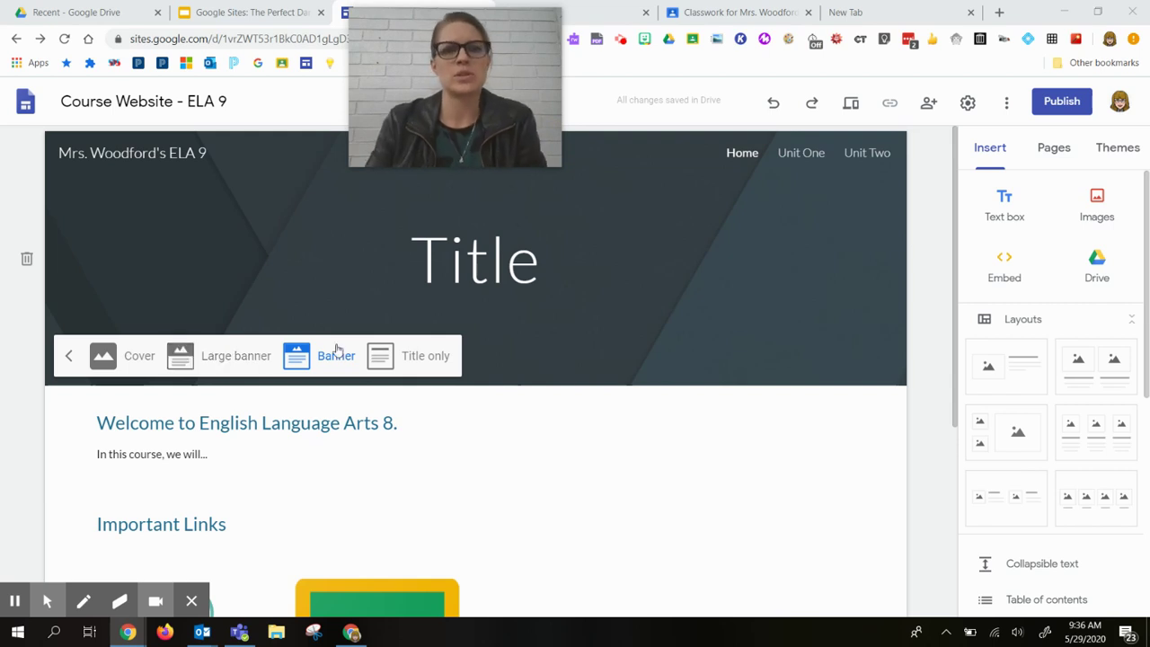
- Replace the home page title with English Language Arts 9, breaking the line after English
{"action": "left_click", "coordinate": [482, 270]}
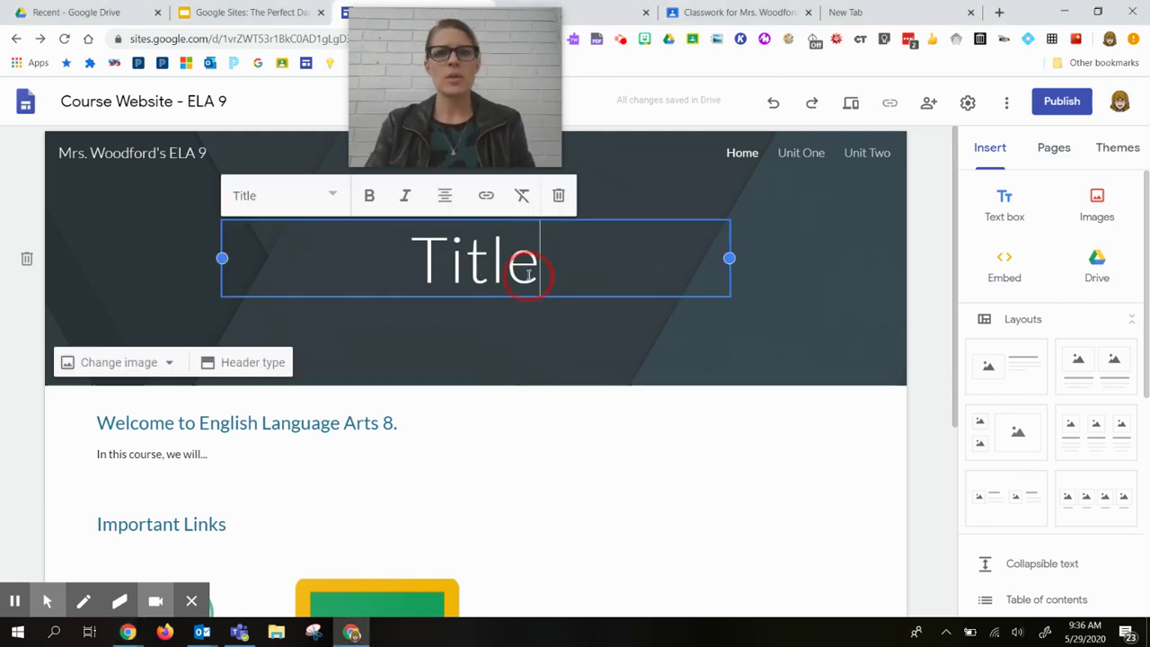
{"action": "left_click_drag", "start_coordinate": [528, 266], "coordinate": [385, 264]}
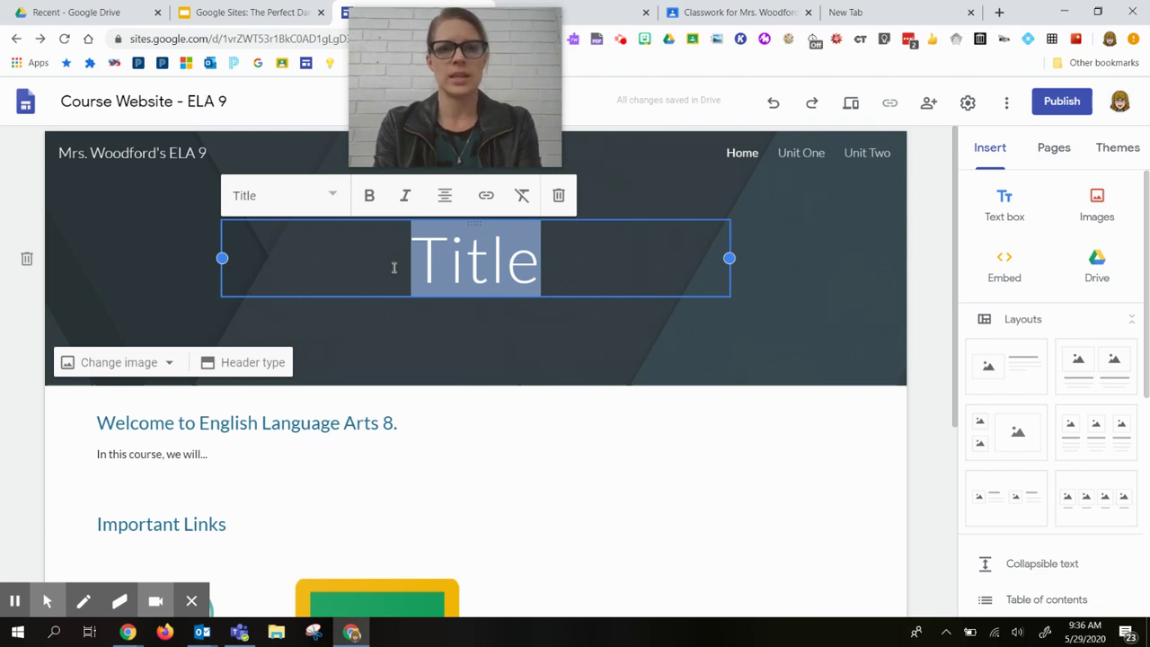
{"action": "type", "text": "English Languate"}
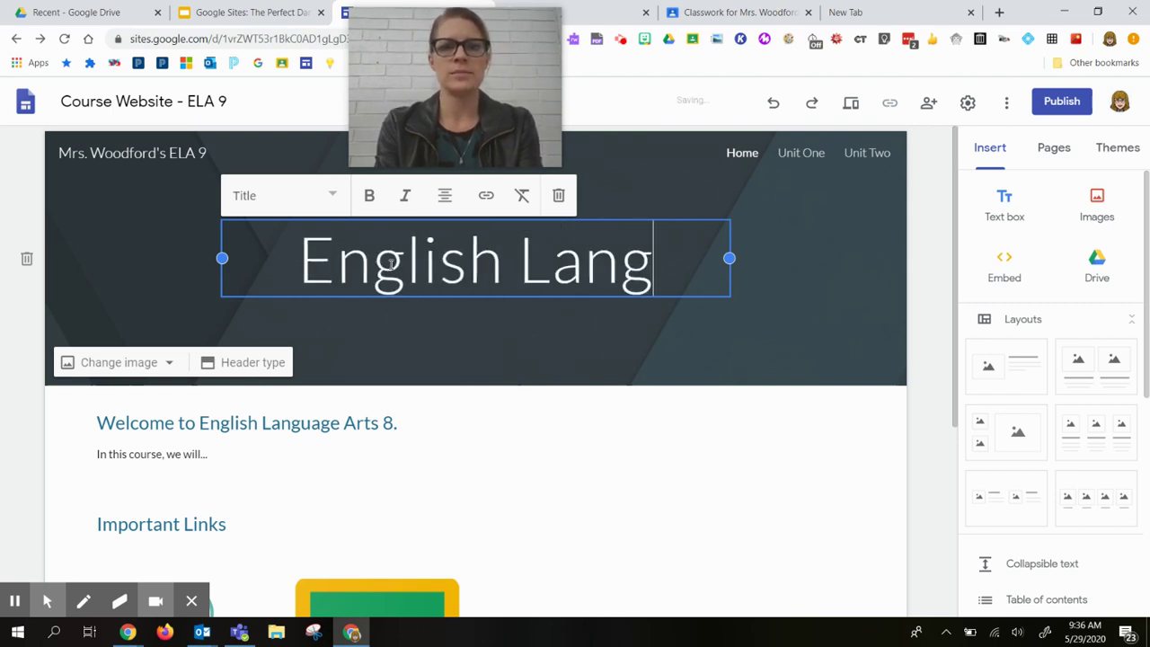
{"action": "key", "text": "BackSpace"}
{"action": "key", "text": "BackSpace"}
{"action": "key", "text": "BackSpace"}
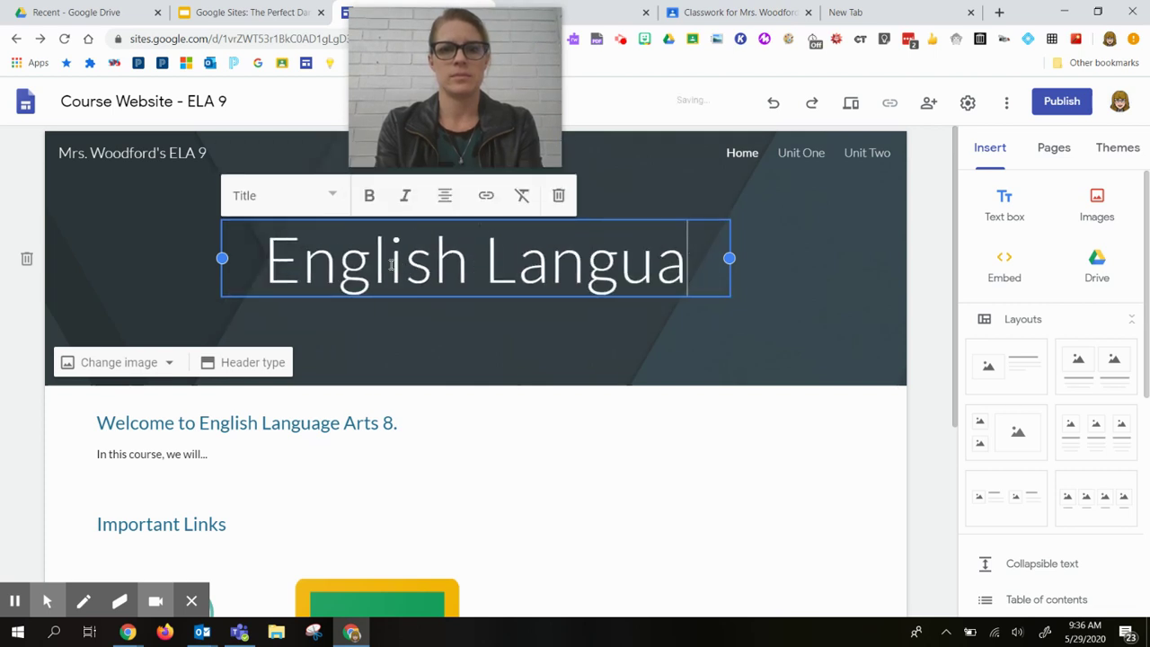
{"action": "type", "text": "ge ARts"}
{"action": "key", "text": "BackSpace"}
{"action": "key", "text": "BackSpace"}
{"action": "key", "text": "BackSpace"}
{"action": "key", "text": "BackSpace"}
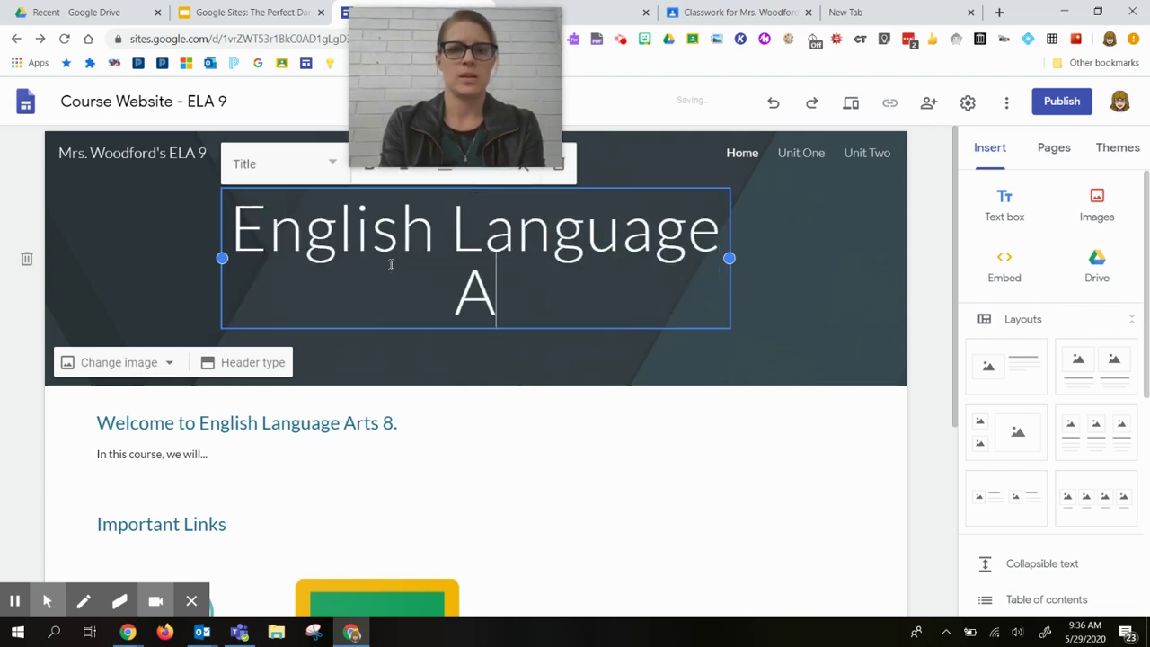
{"action": "type", "text": "rts 9"}
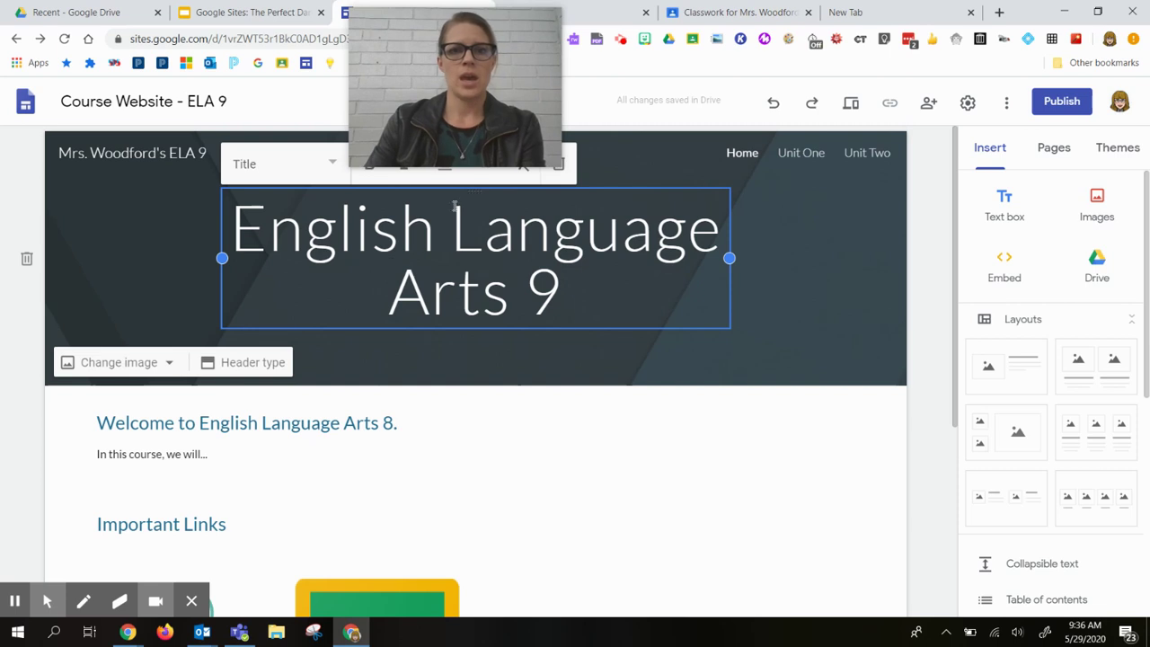
{"action": "key", "text": "Return"}
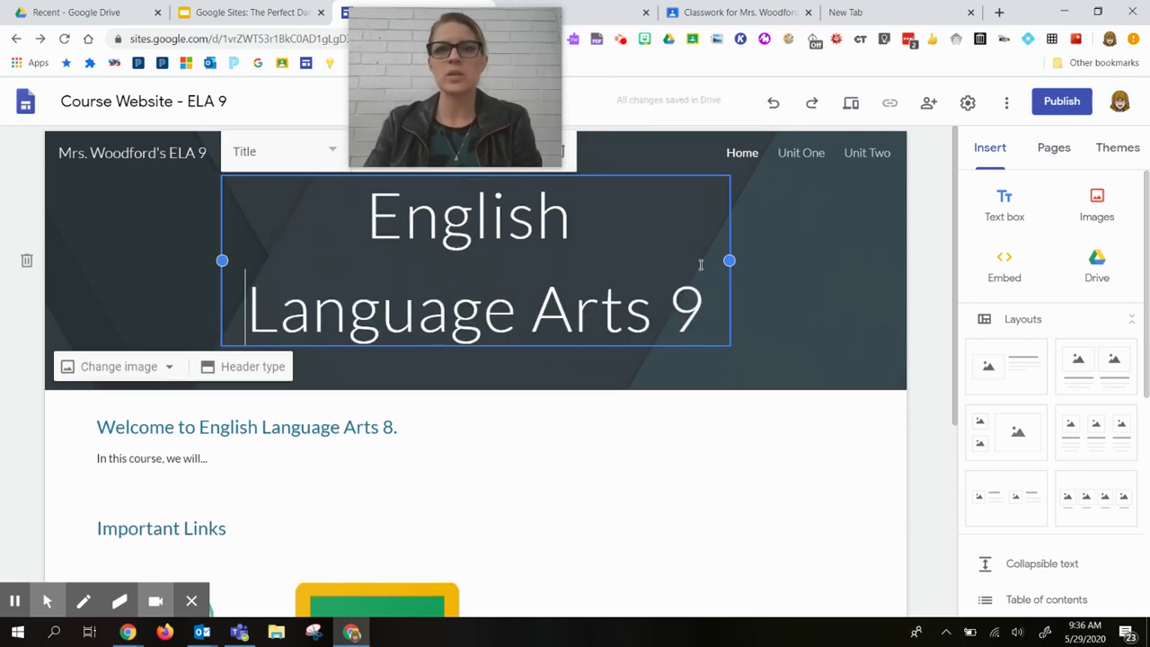
- Widen the home page title's text box and show the text style options for the whole title
{"action": "left_click_drag", "start_coordinate": [729, 261], "coordinate": [795, 260]}
{"action": "left_click", "coordinate": [597, 345]}
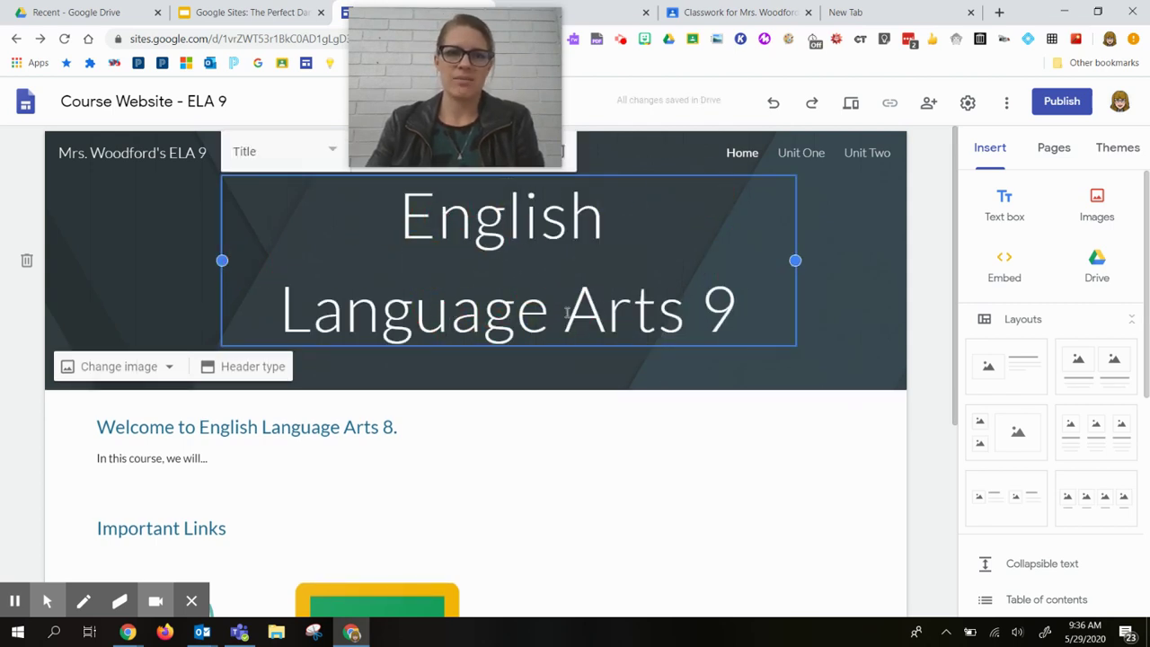
{"action": "left_click_drag", "start_coordinate": [735, 306], "coordinate": [452, 278]}
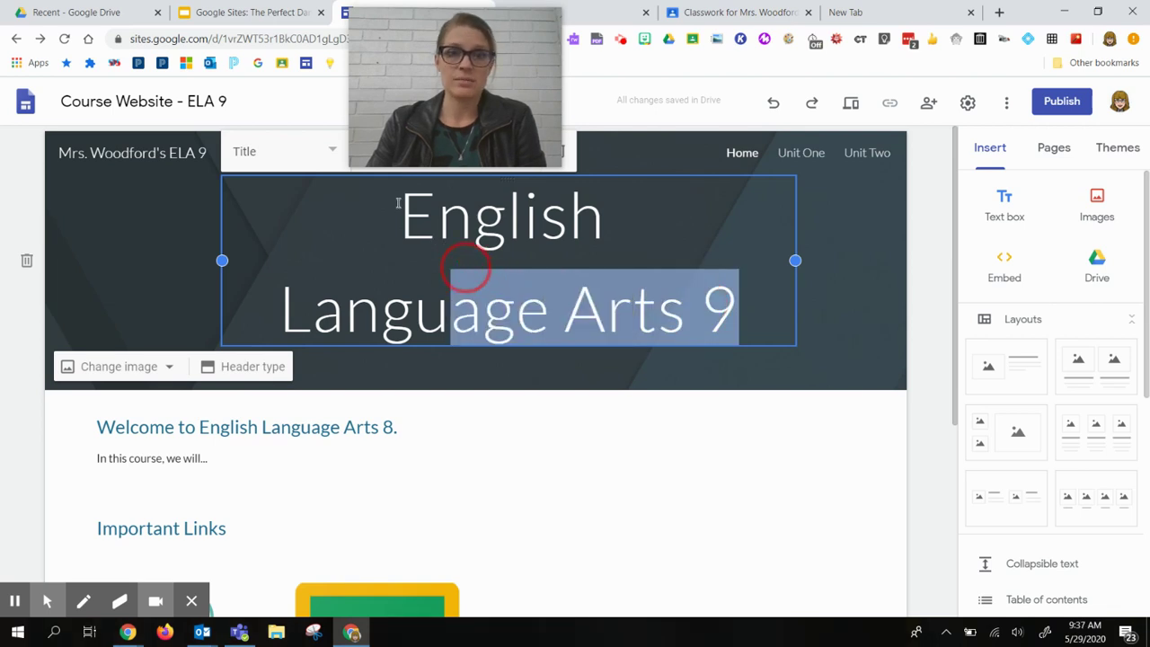
{"action": "left_click_drag", "start_coordinate": [398, 203], "coordinate": [385, 200]}
{"action": "left_click_drag", "start_coordinate": [495, 84], "coordinate": [743, 89]}
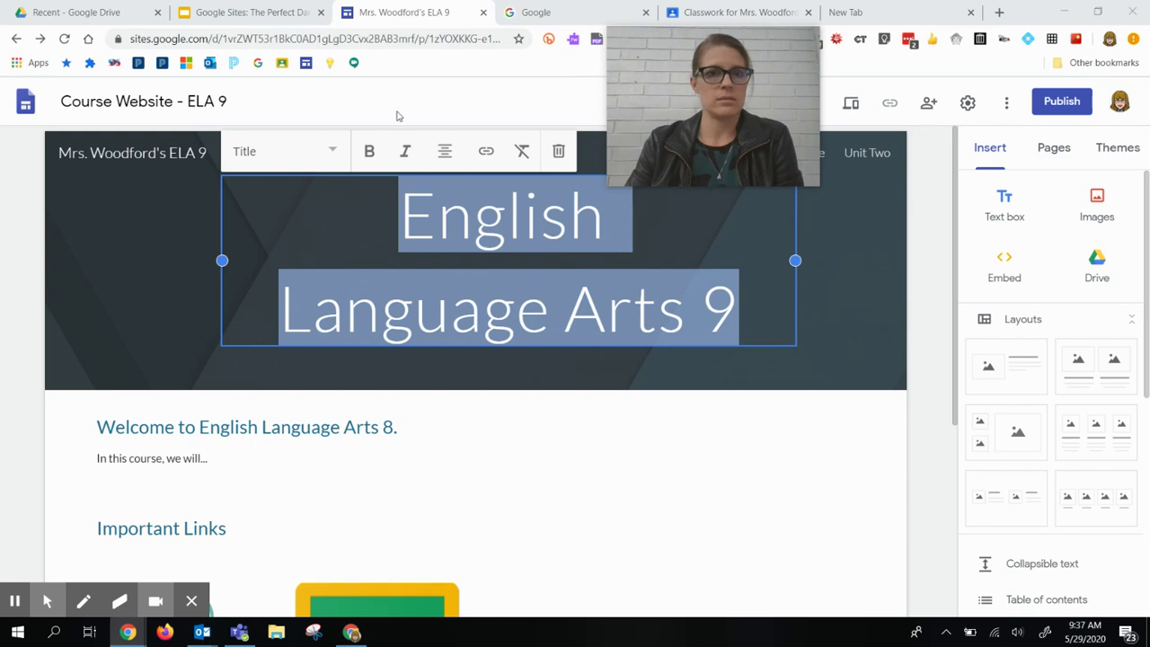
{"action": "left_click", "coordinate": [336, 150]}
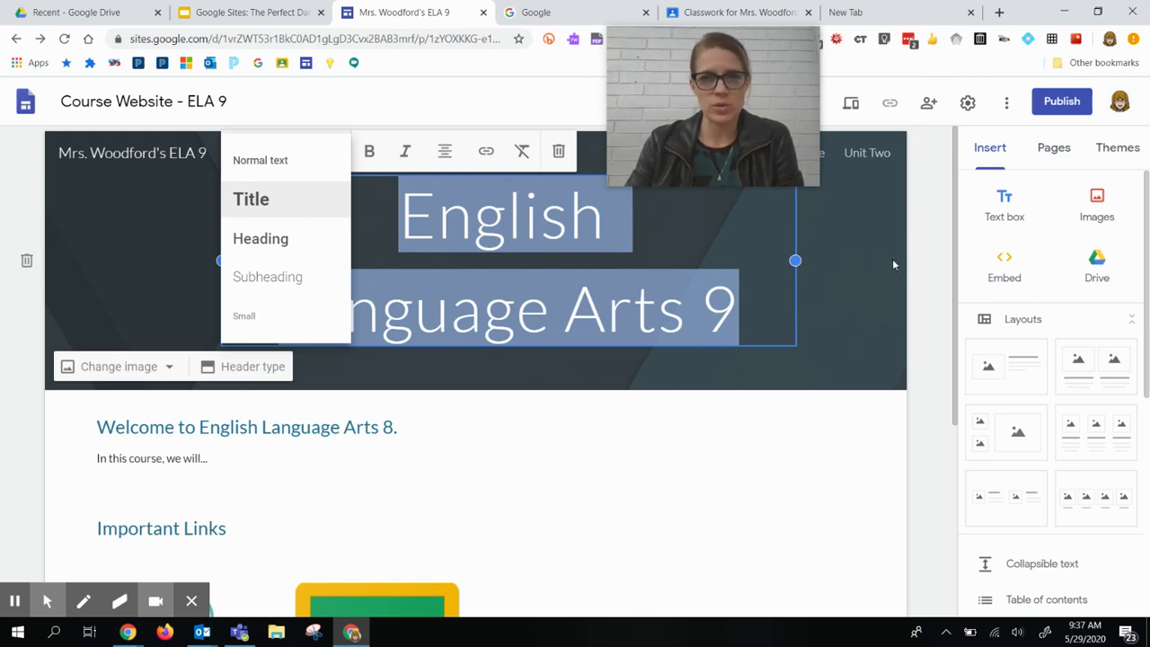
{"action": "left_click", "coordinate": [938, 300]}
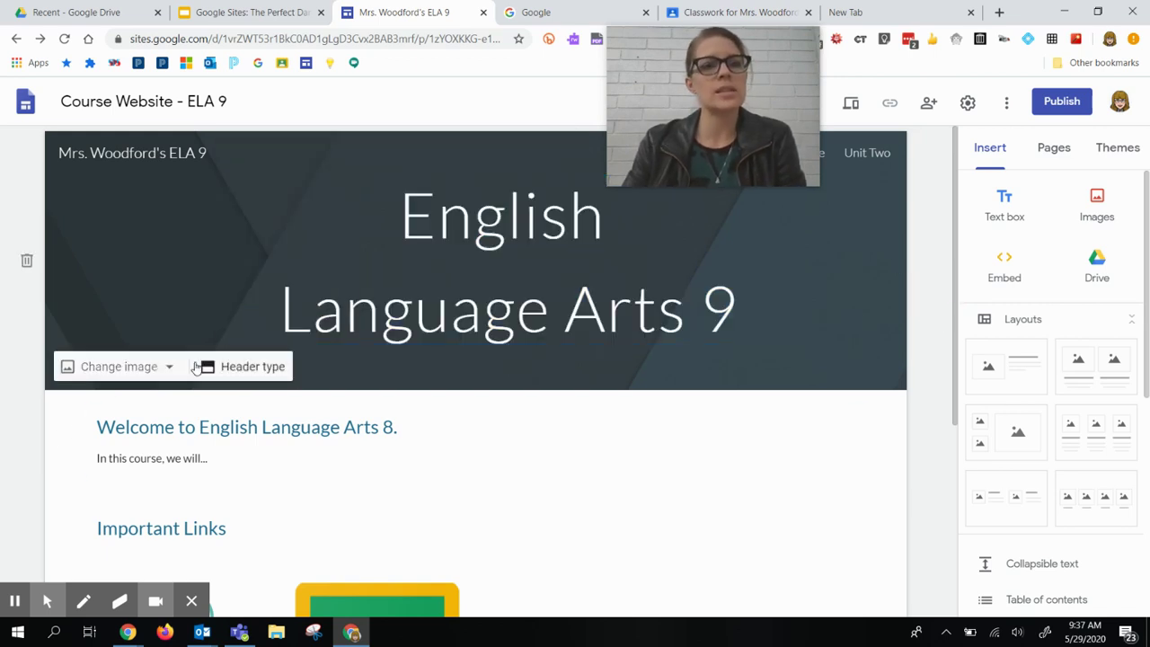
- Look through the gallery pictures available as a replacement image for the home page banner
{"action": "left_click", "coordinate": [169, 367]}
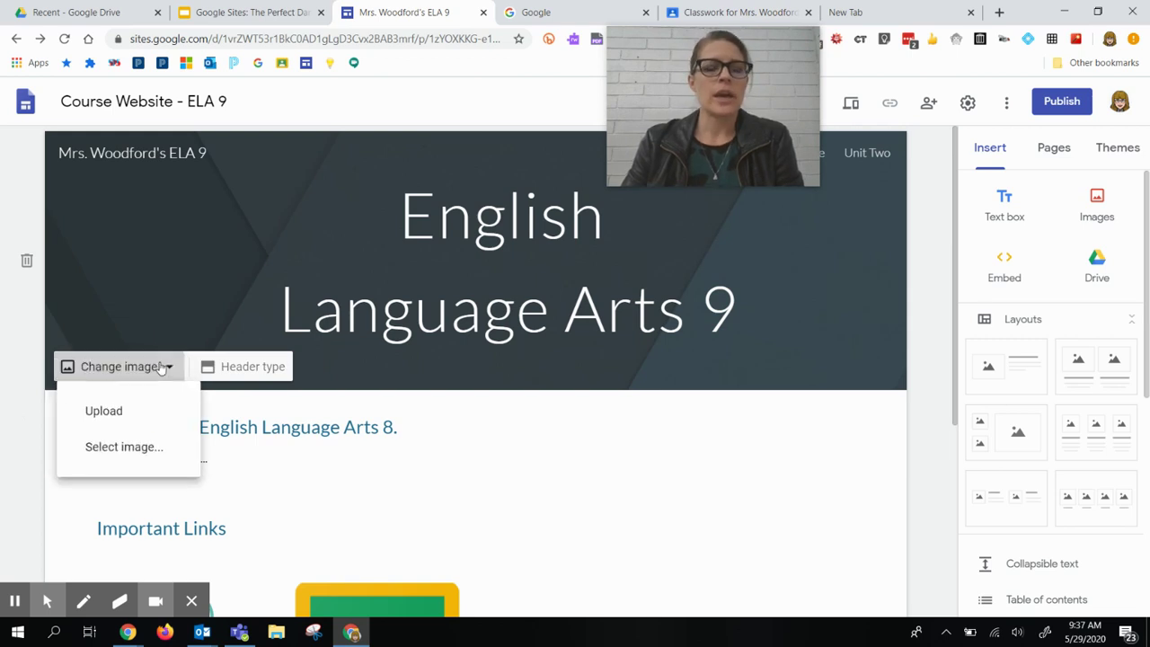
{"action": "left_click", "coordinate": [132, 448]}
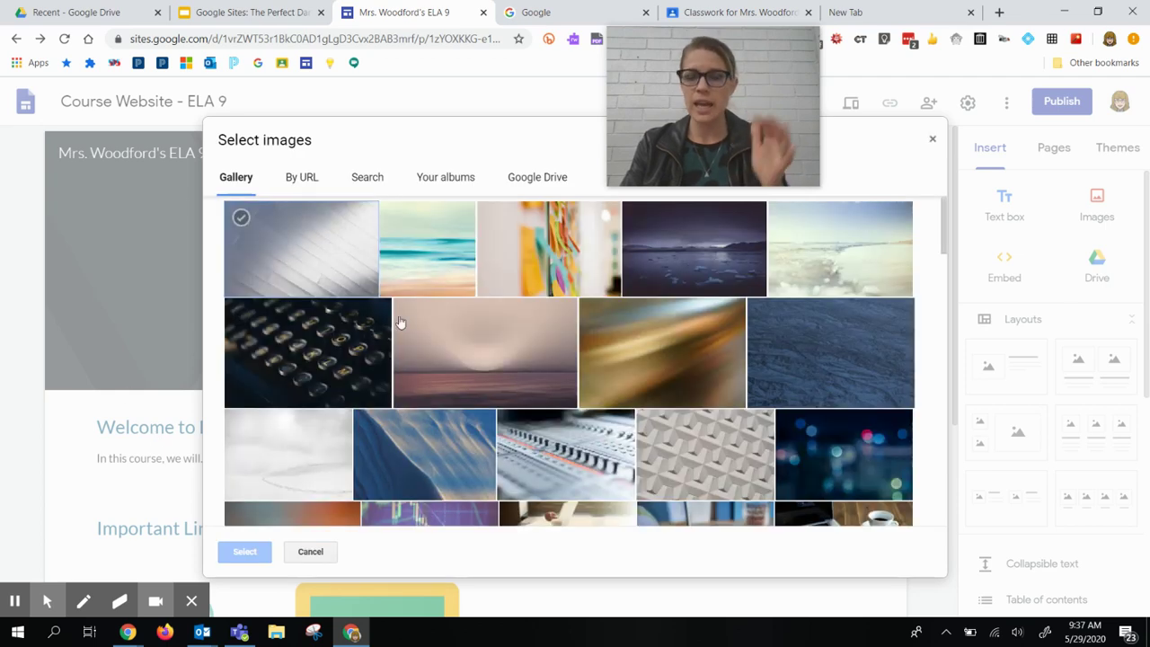
{"action": "scroll", "coordinate": [400, 360], "scroll_direction": "down", "scroll_amount": 3}
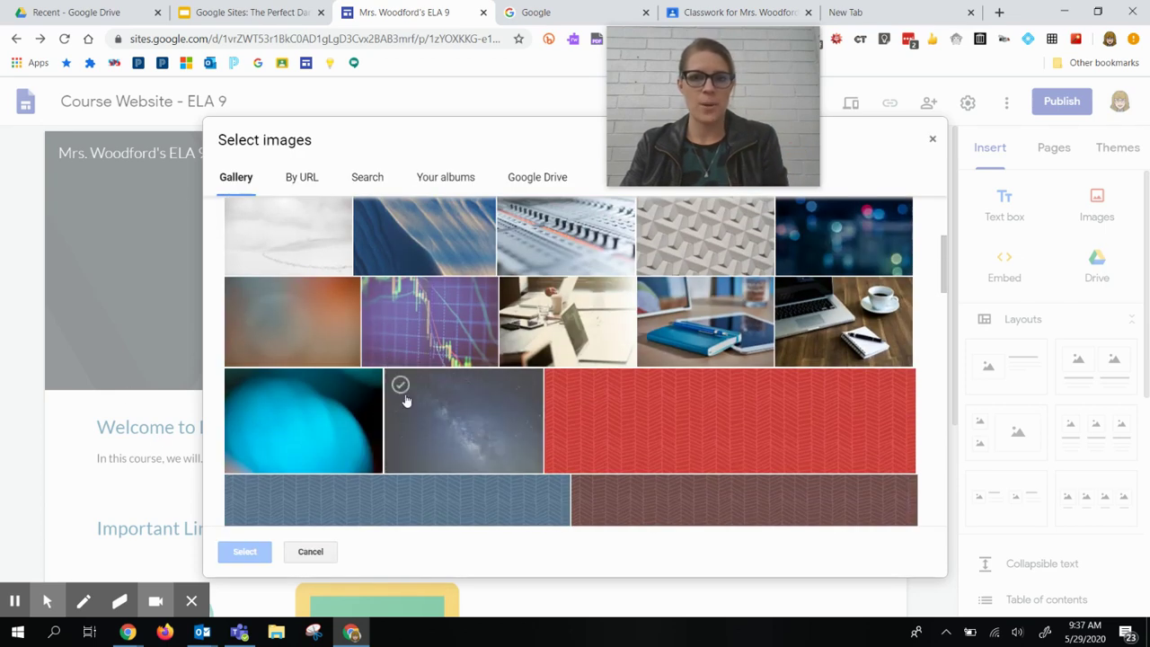
{"action": "scroll", "coordinate": [404, 400], "scroll_direction": "down", "scroll_amount": 3}
{"action": "scroll", "coordinate": [404, 399], "scroll_direction": "up", "scroll_amount": 5}
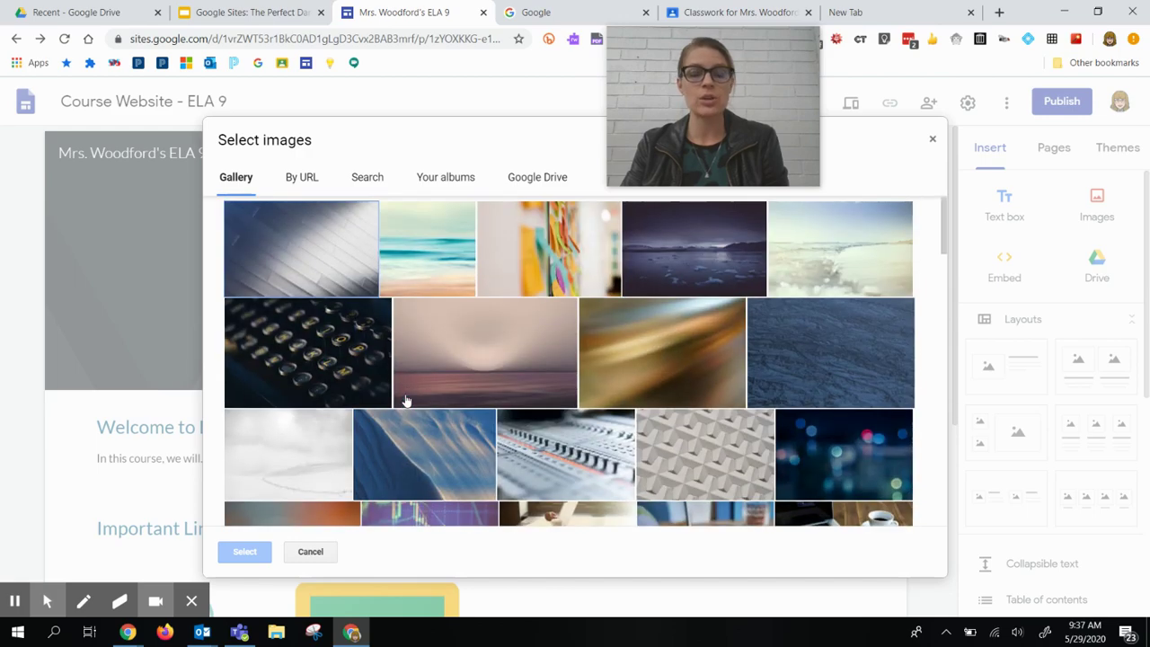
- Search the web images for waterfall banner and set the wide Victoria Falls panorama with green grass as the banner image
{"action": "left_click", "coordinate": [378, 183]}
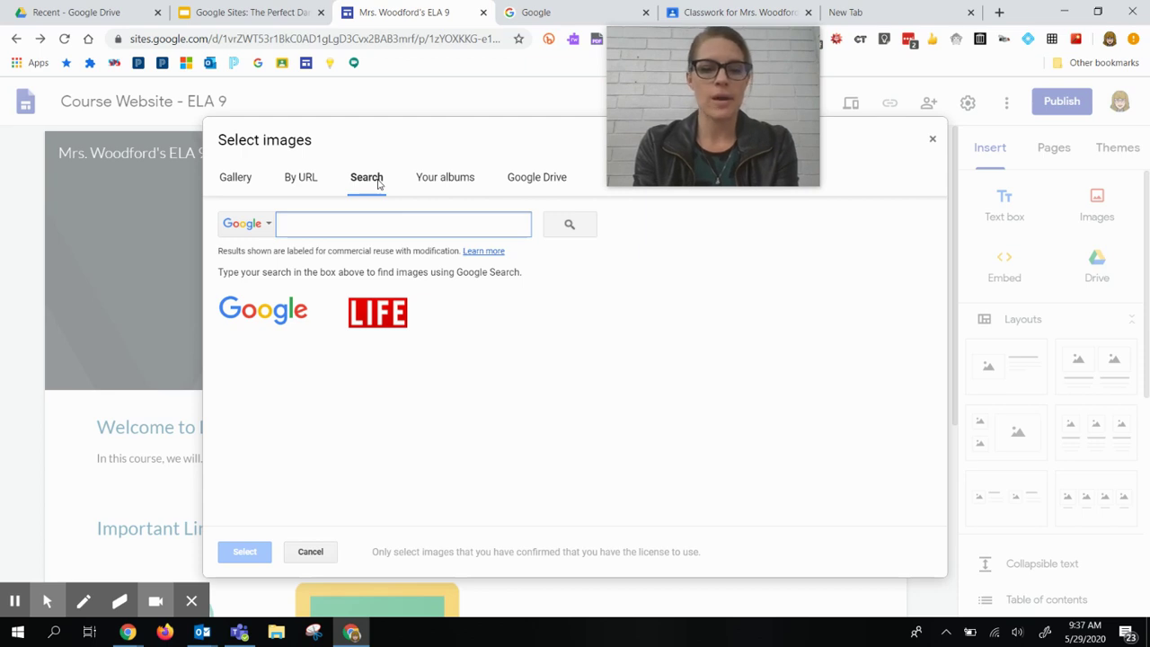
{"action": "type", "text": "waterfall banner"}
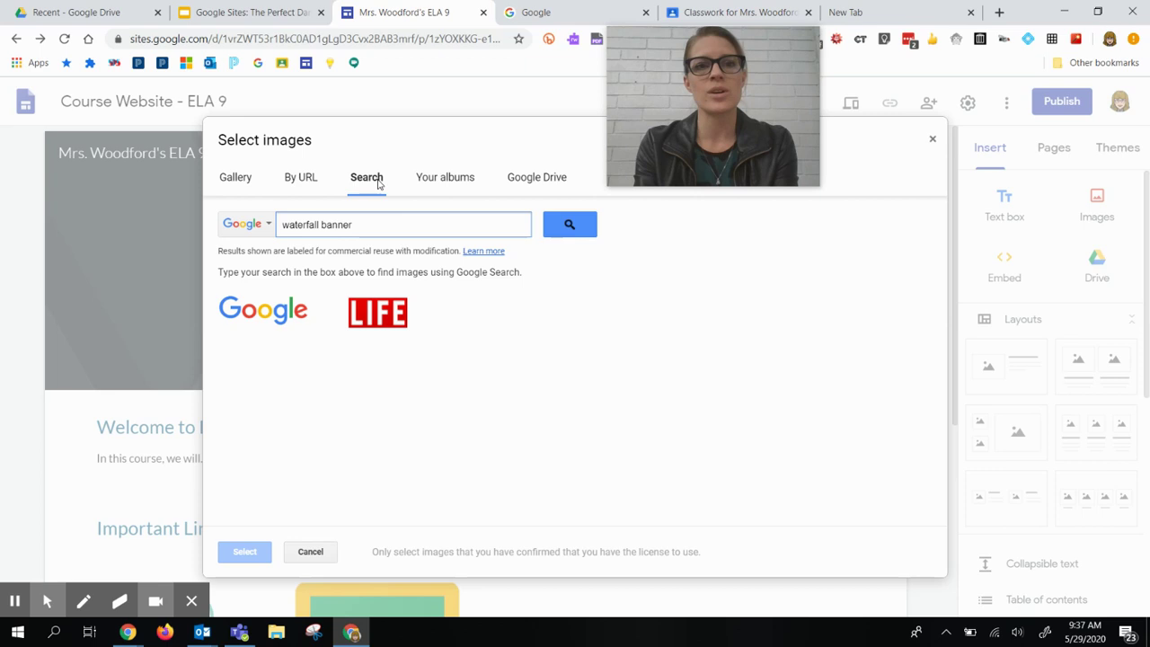
{"action": "key", "text": "Return"}
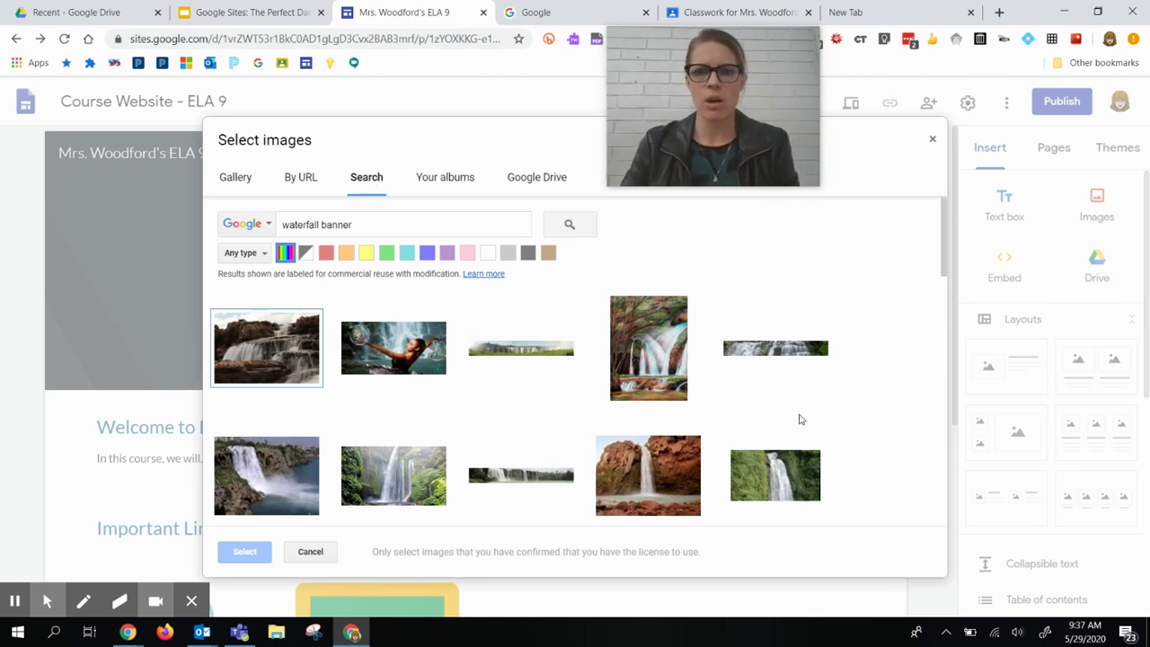
{"action": "scroll", "coordinate": [800, 415], "scroll_direction": "down", "scroll_amount": 3}
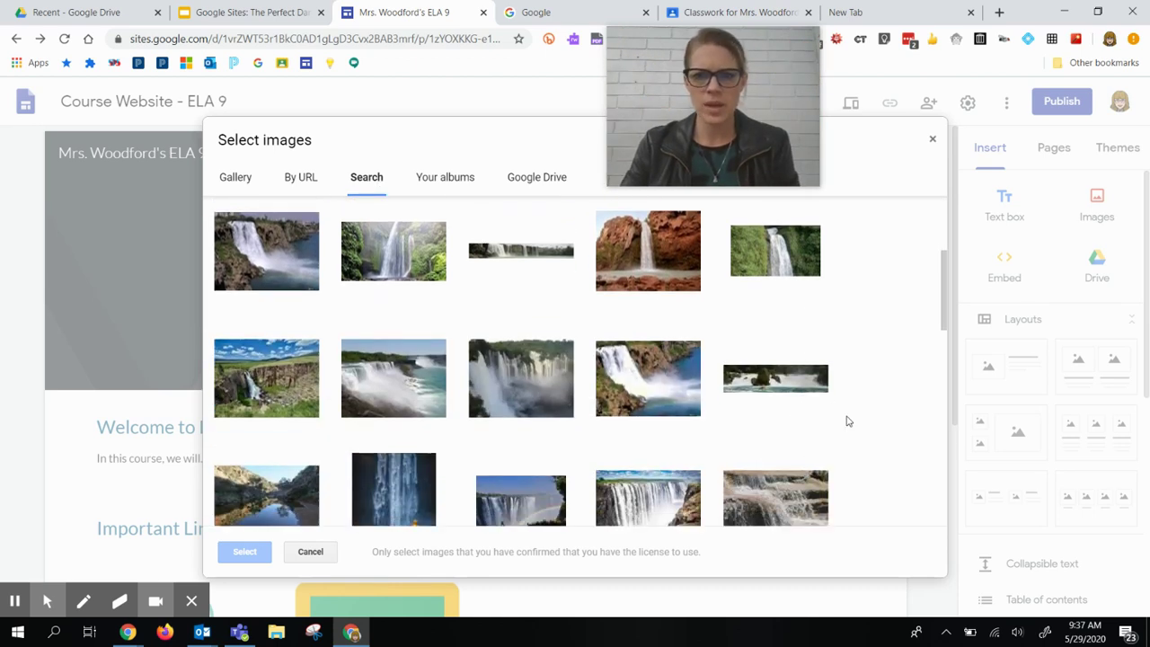
{"action": "scroll", "coordinate": [845, 421], "scroll_direction": "down", "scroll_amount": 2}
{"action": "scroll", "coordinate": [817, 456], "scroll_direction": "down", "scroll_amount": 2}
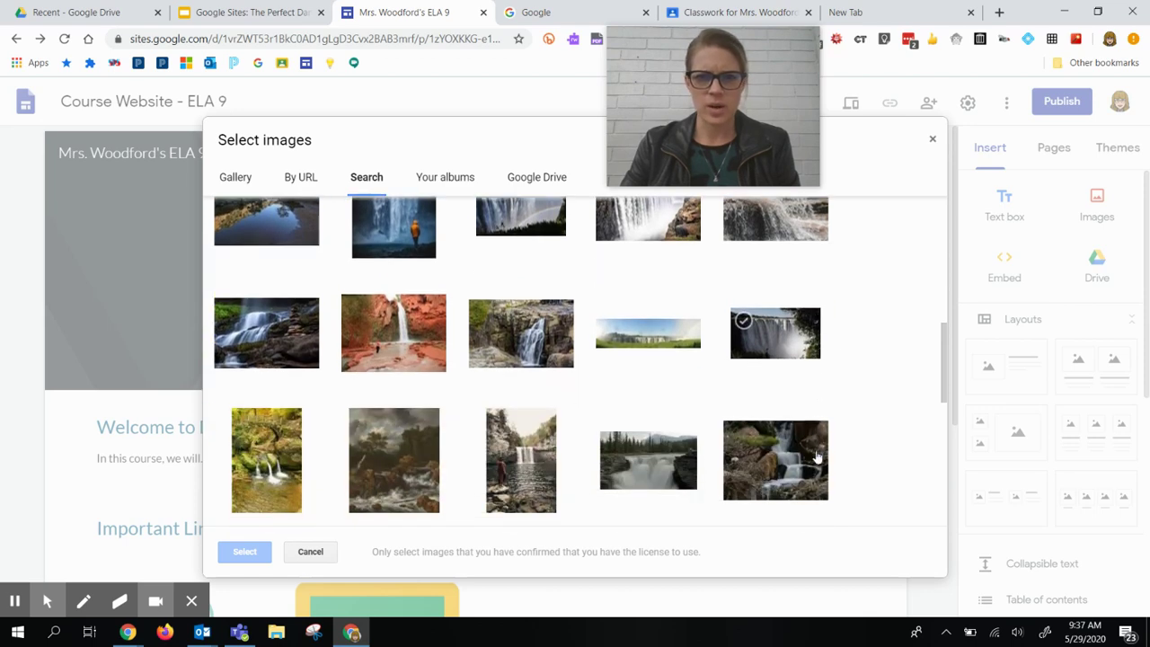
{"action": "left_click", "coordinate": [657, 336]}
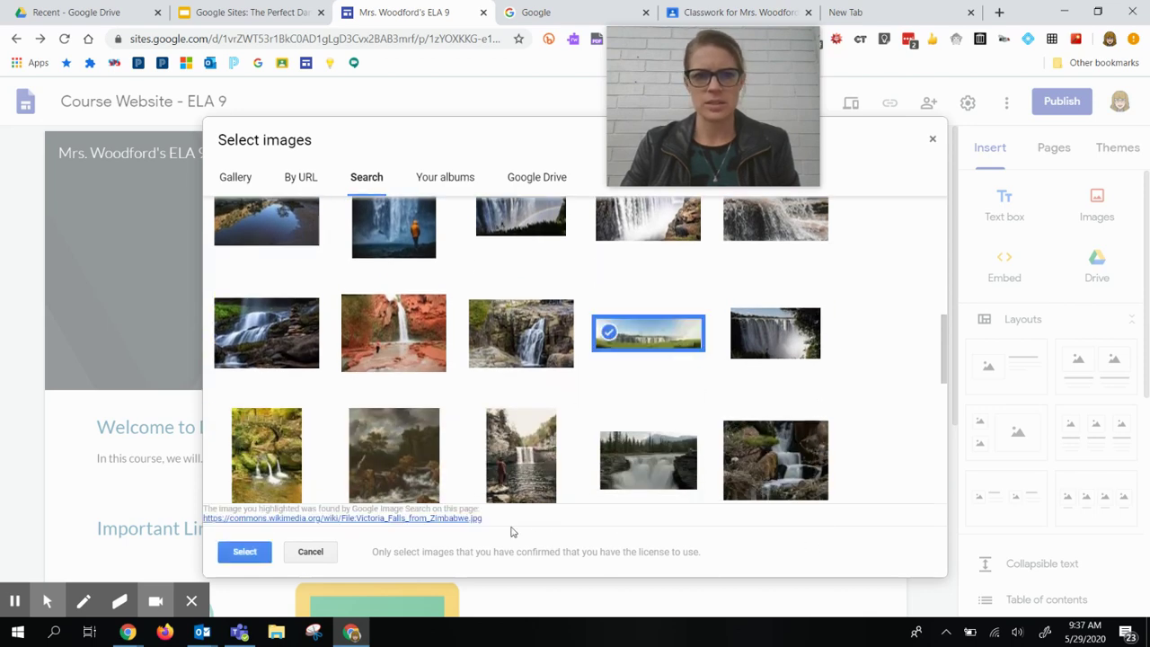
{"action": "left_click", "coordinate": [244, 552]}
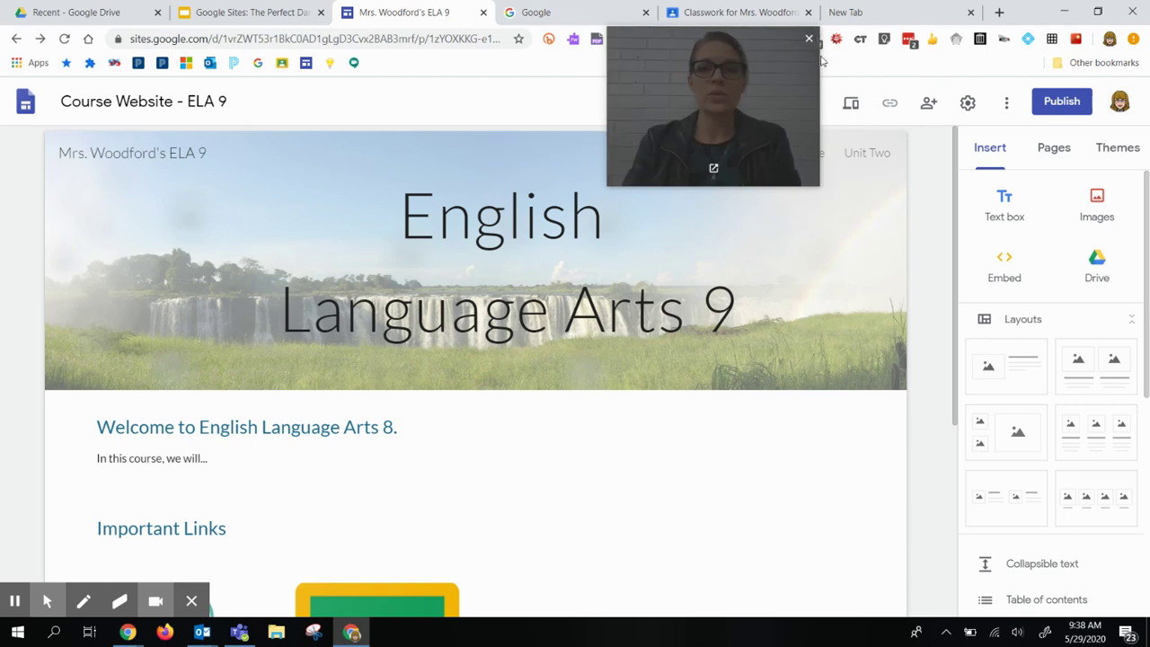
- View the sharing options for adding people and groups to the site, leaving them as they are
{"action": "left_click_drag", "start_coordinate": [725, 102], "coordinate": [391, 107]}
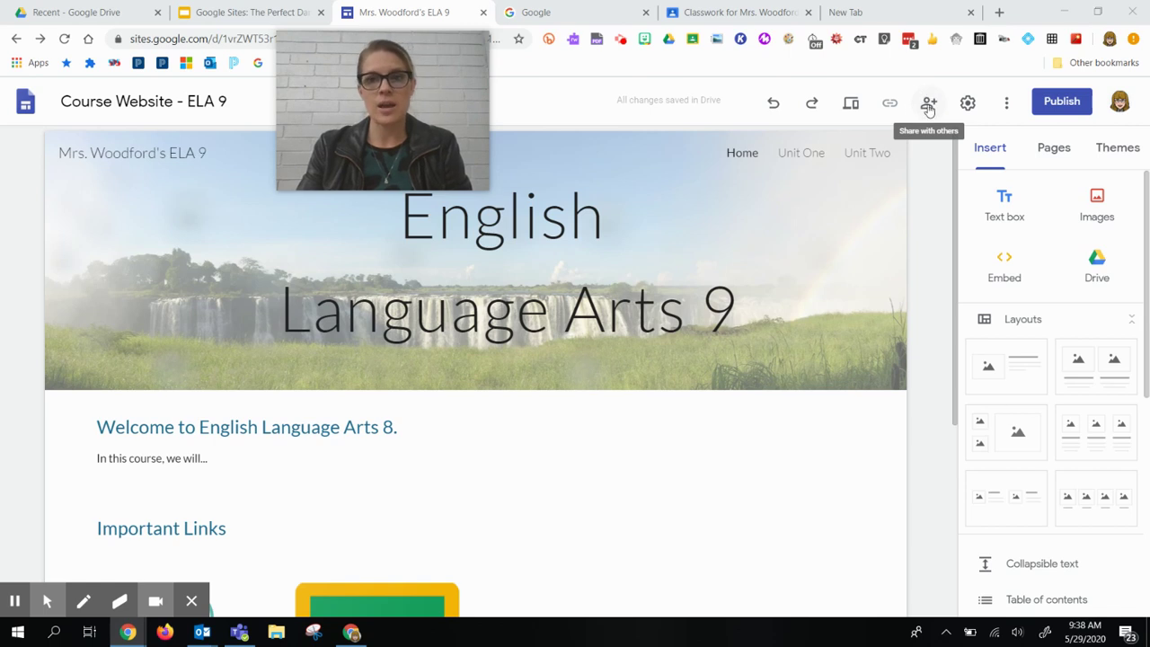
{"action": "left_click", "coordinate": [928, 105]}
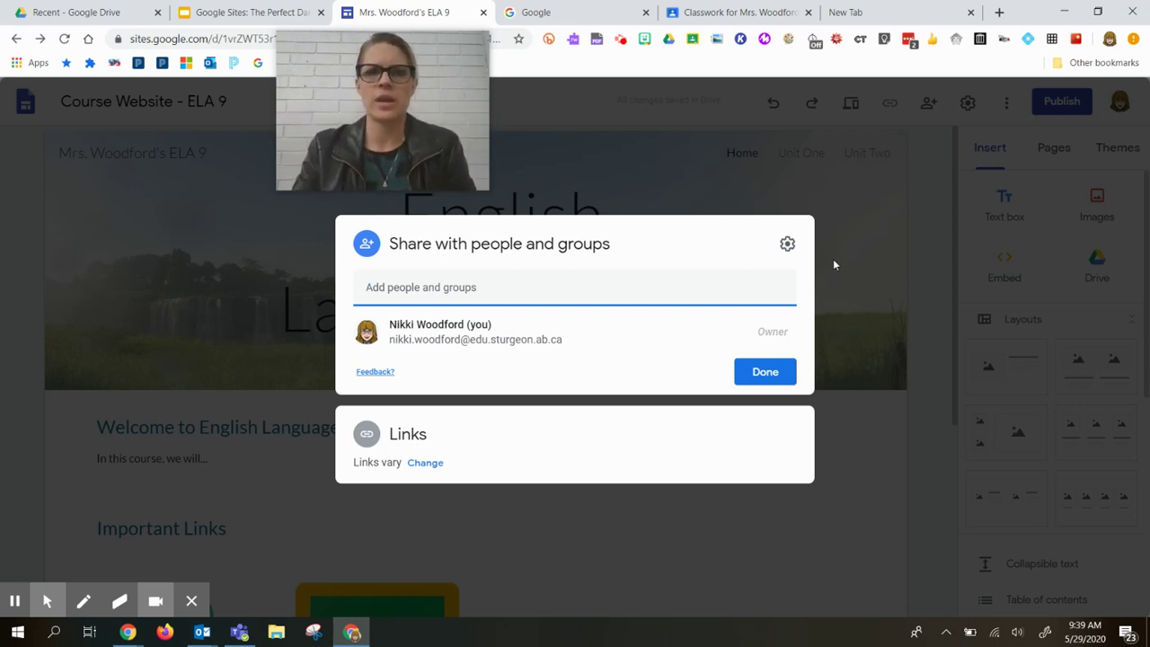
{"action": "left_click", "coordinate": [781, 385]}
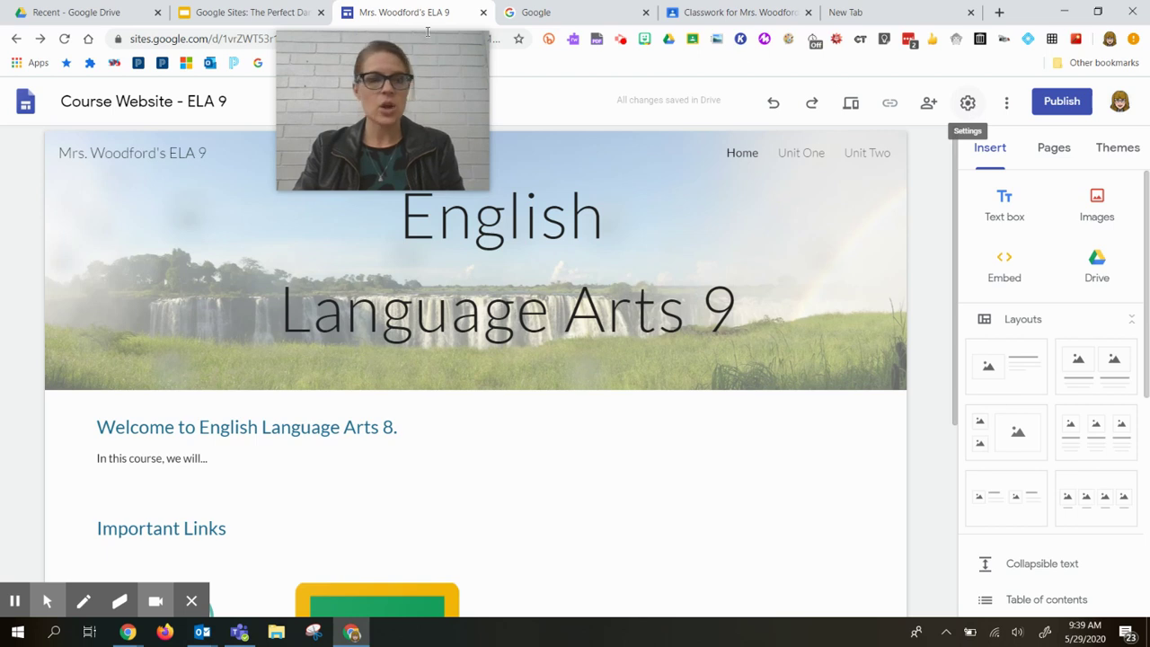
- Open the site's navigation settings
{"action": "mouse_move", "coordinate": [156, 248]}
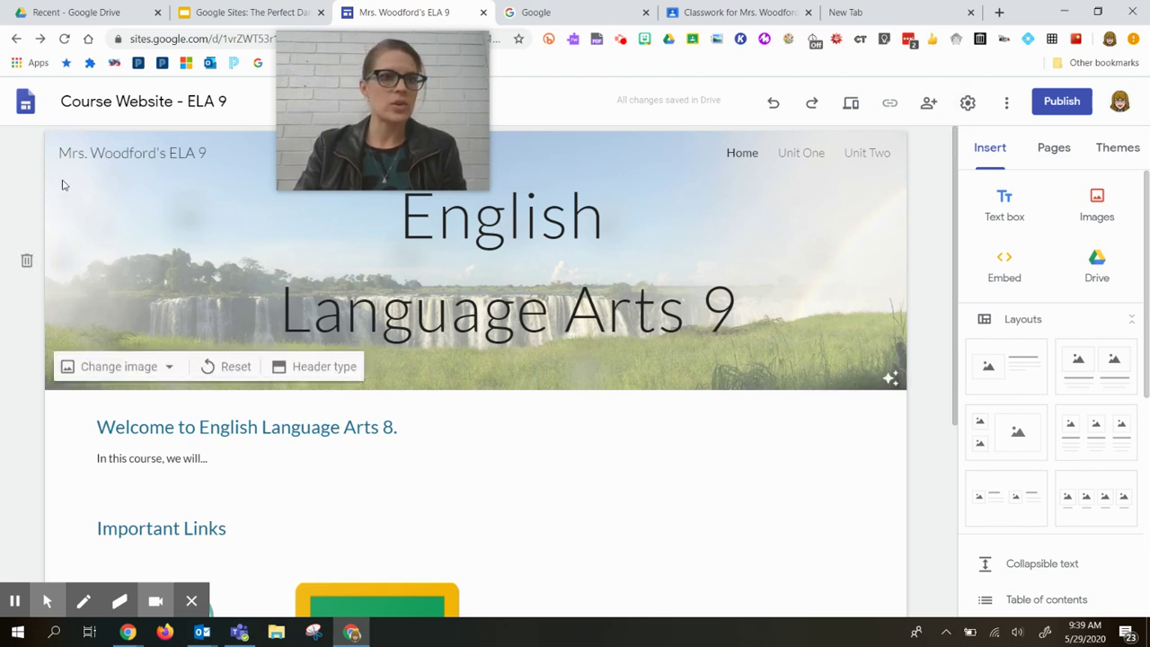
{"action": "mouse_move", "coordinate": [52, 171]}
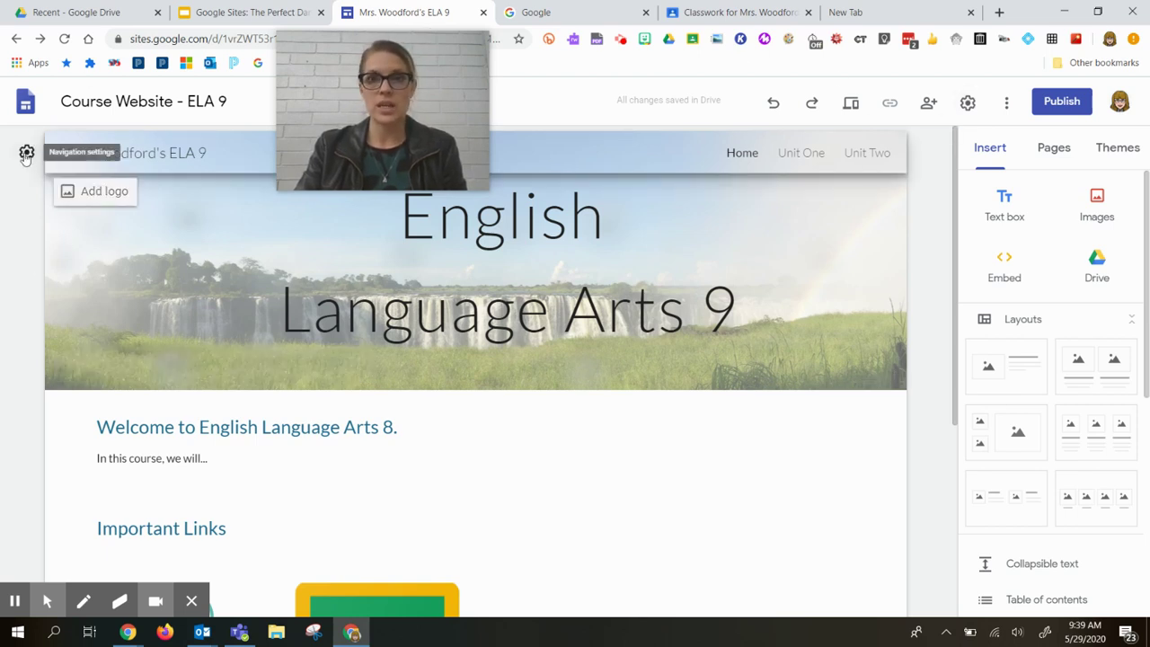
{"action": "left_click", "coordinate": [966, 103]}
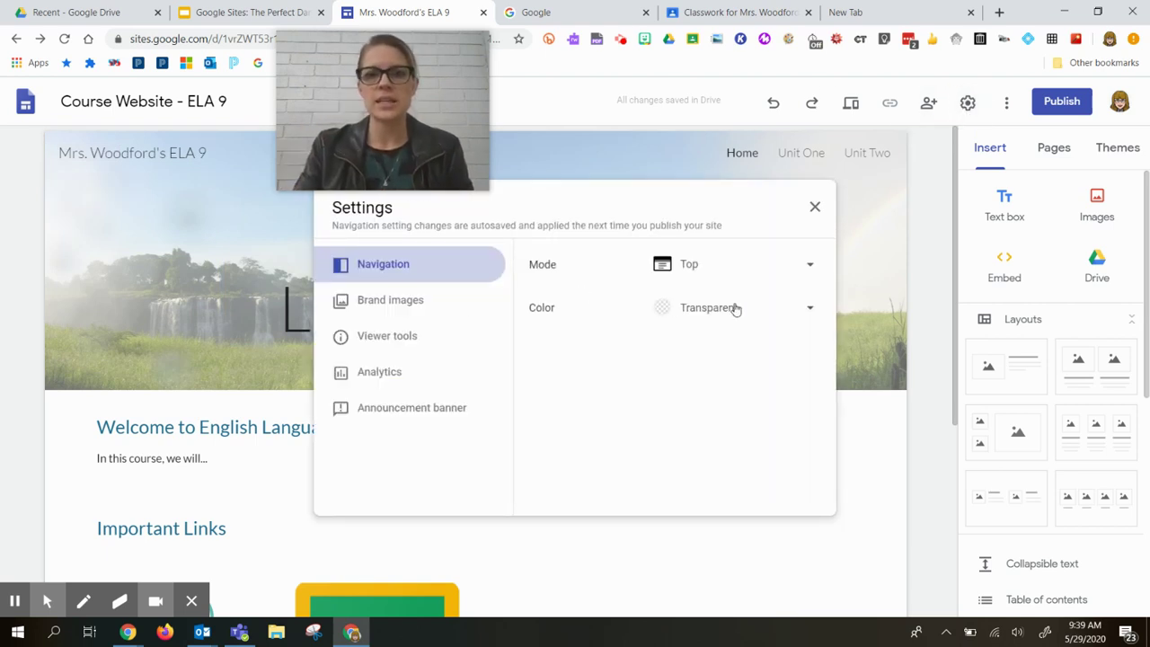
- Try the Side navigation mode and return the mode to Top
{"action": "left_click", "coordinate": [798, 271]}
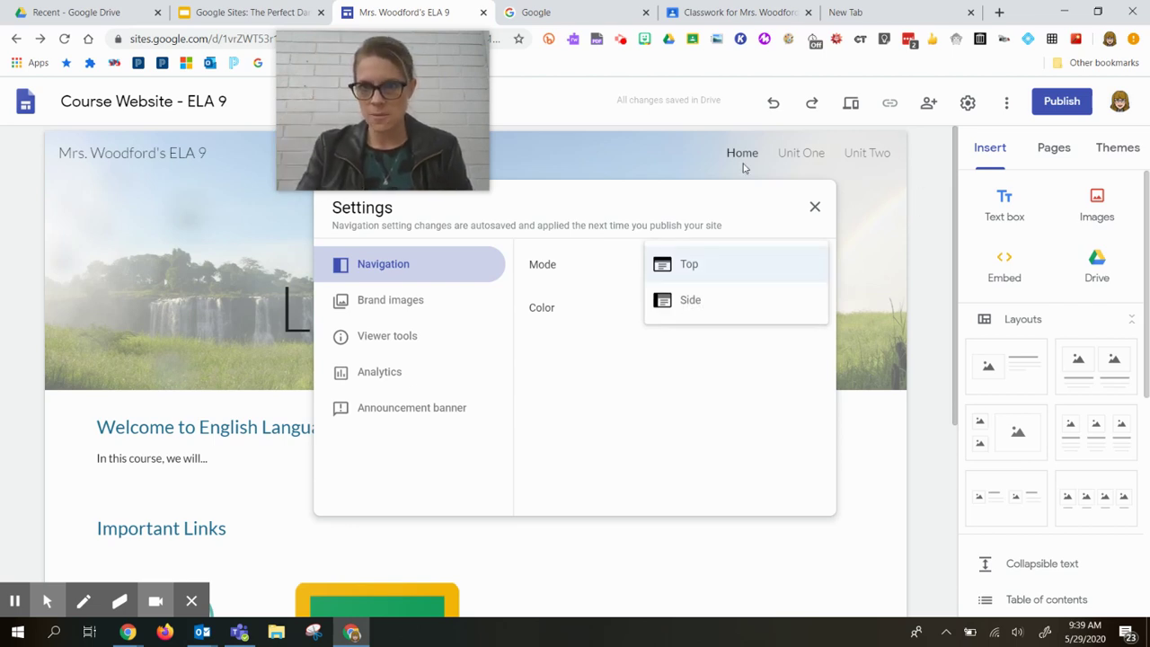
{"action": "left_click", "coordinate": [669, 301]}
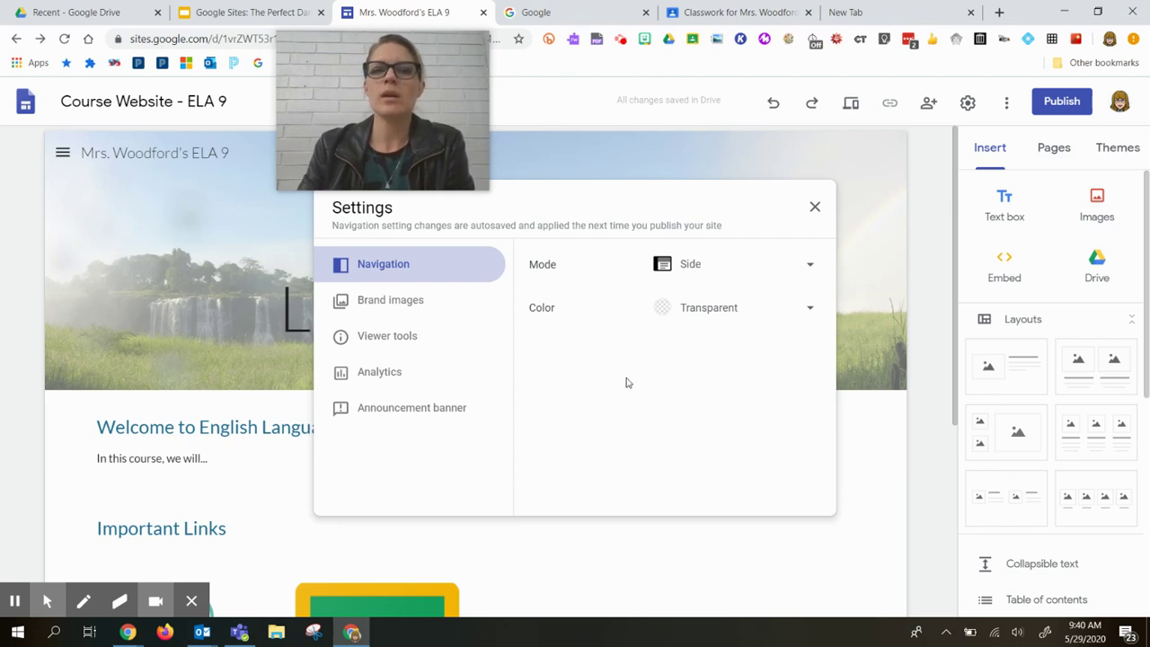
{"action": "left_click", "coordinate": [710, 267]}
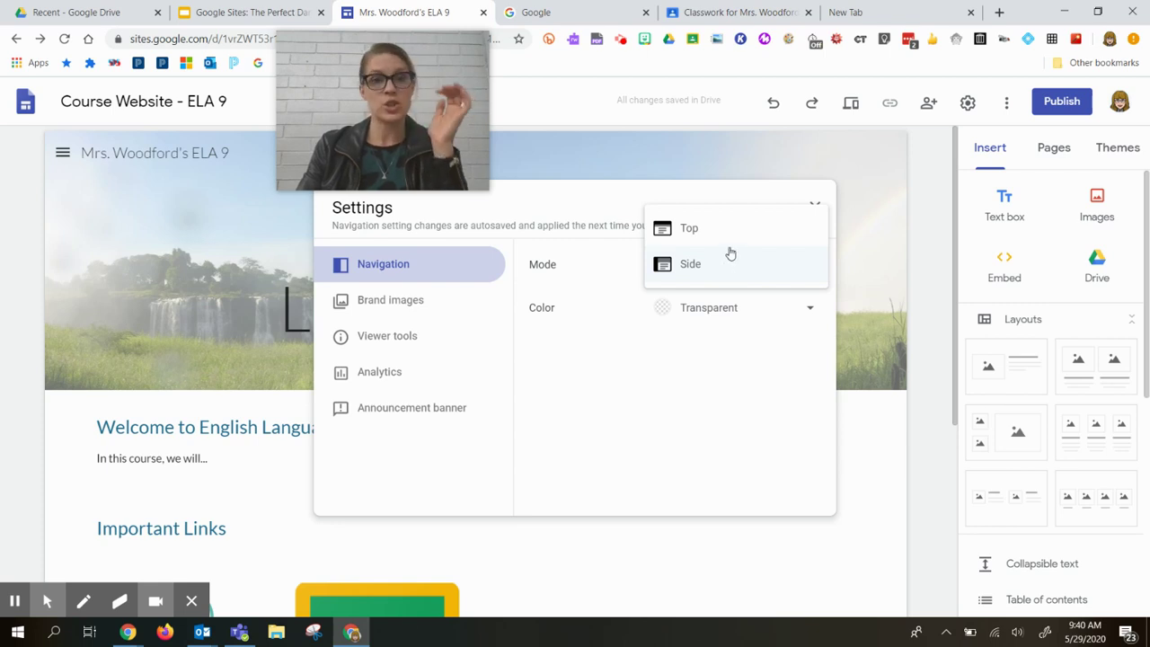
{"action": "left_click", "coordinate": [730, 256]}
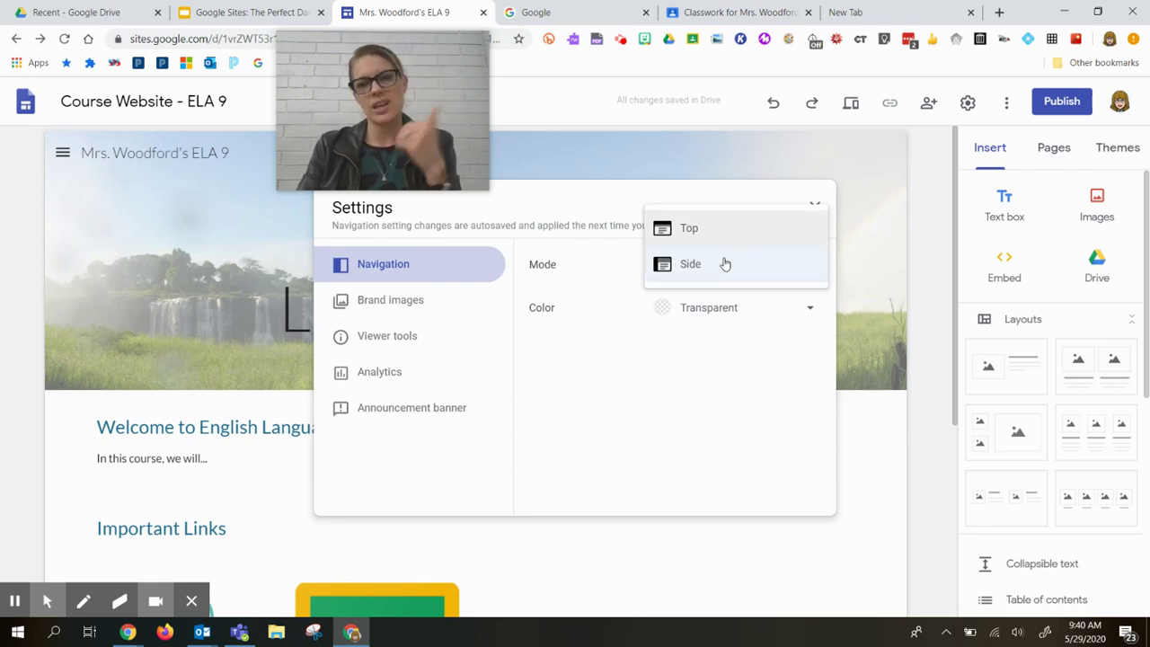
{"action": "left_click", "coordinate": [720, 232]}
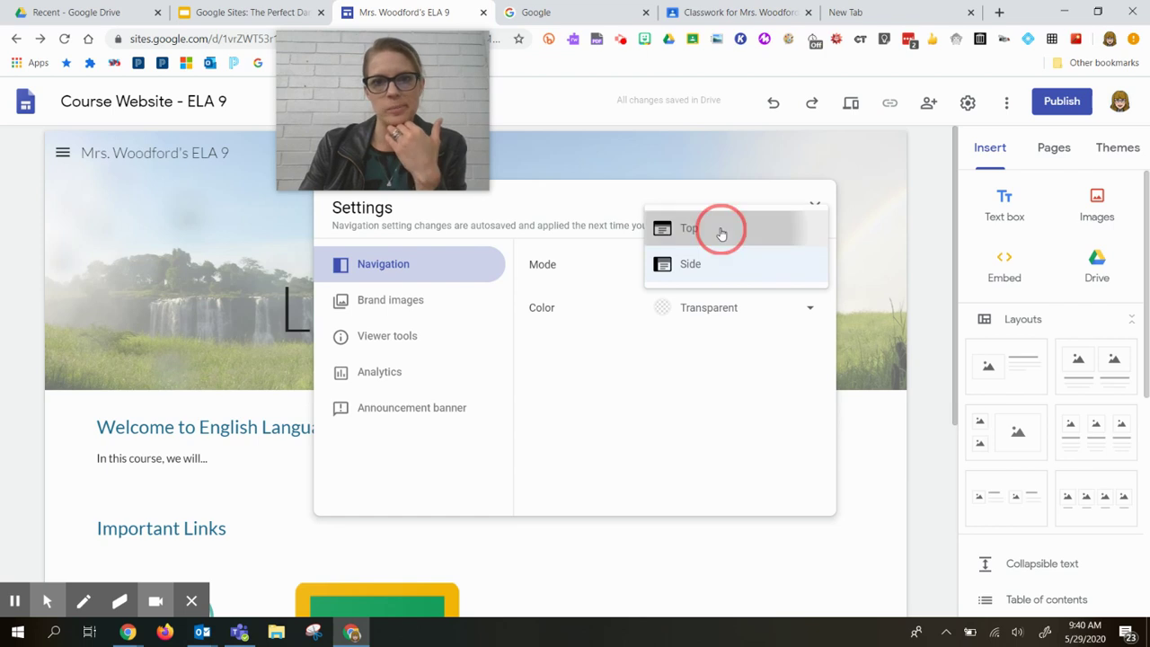
- Set the navigation bar color to White and close the settings
{"action": "left_click", "coordinate": [721, 311]}
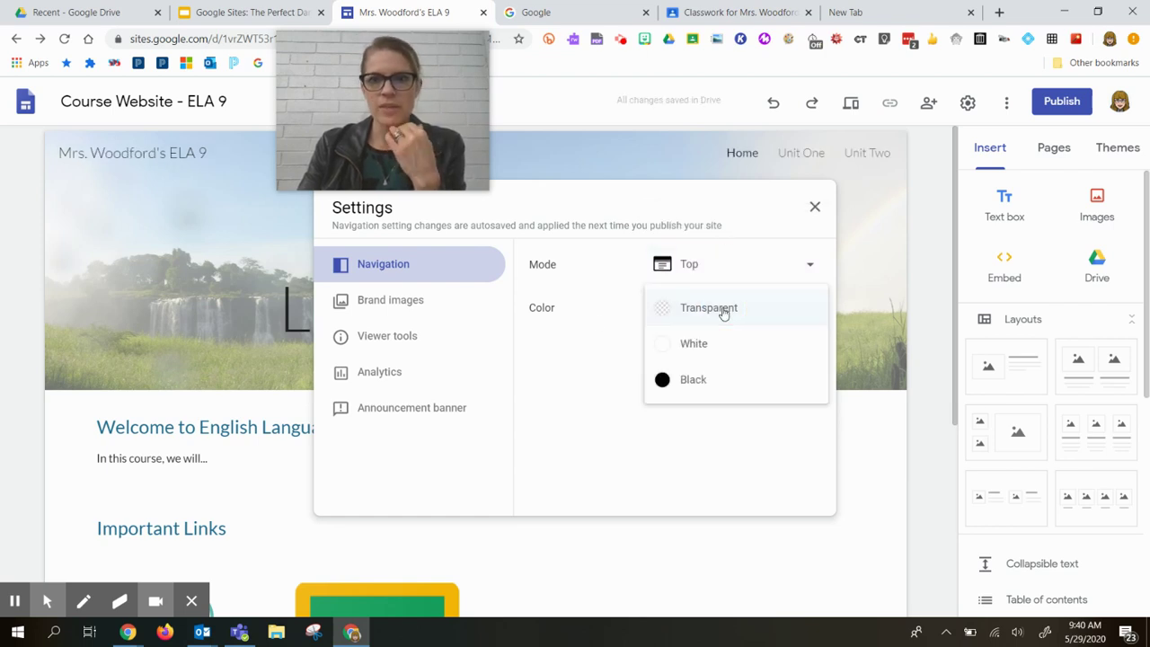
{"action": "left_click", "coordinate": [710, 355]}
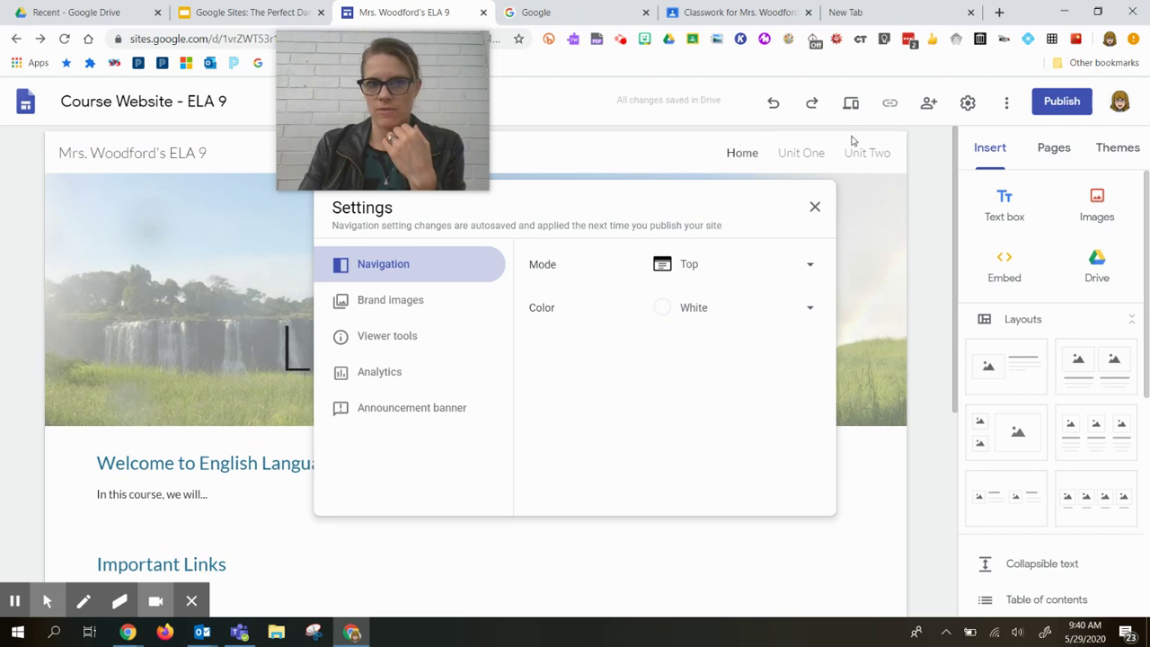
{"action": "left_click", "coordinate": [816, 208]}
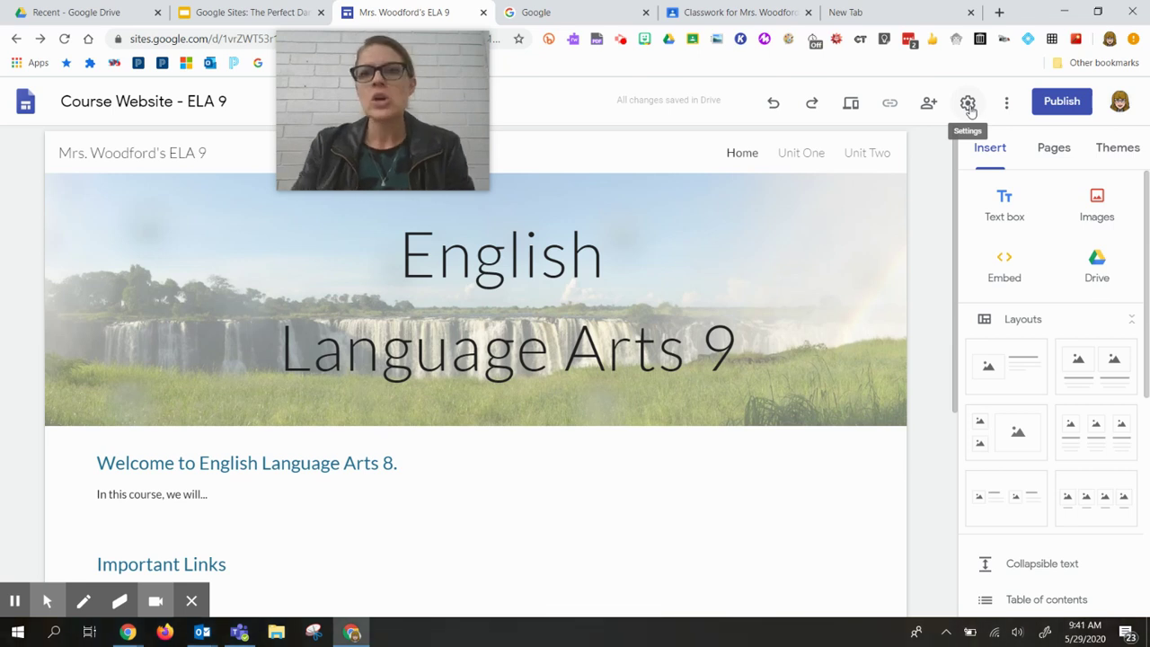
- Look through the available site themes, with the color and font style options of the Simple theme
{"action": "mouse_move", "coordinate": [824, 267]}
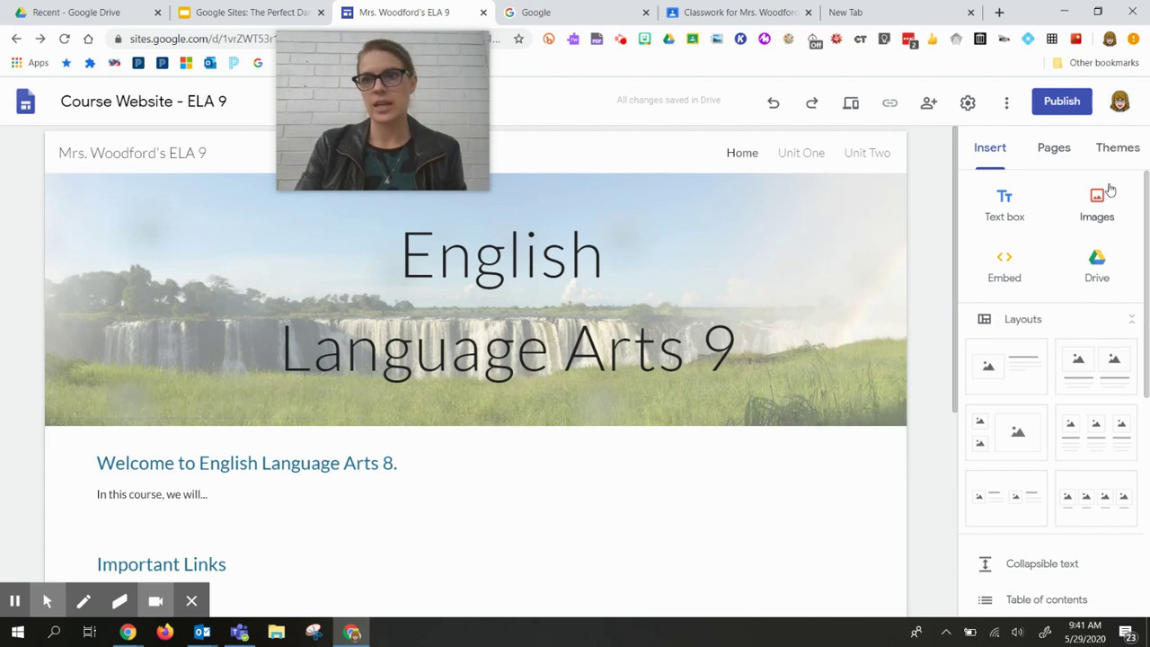
{"action": "left_click", "coordinate": [1117, 153]}
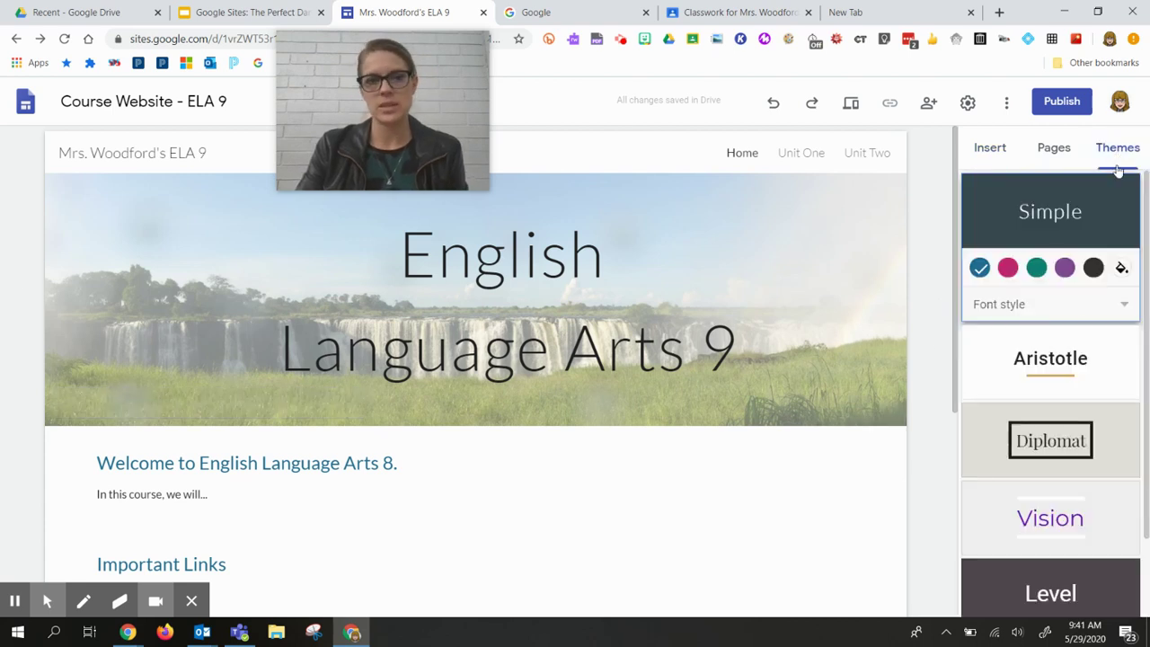
{"action": "scroll", "coordinate": [1053, 342], "scroll_direction": "down", "scroll_amount": 1}
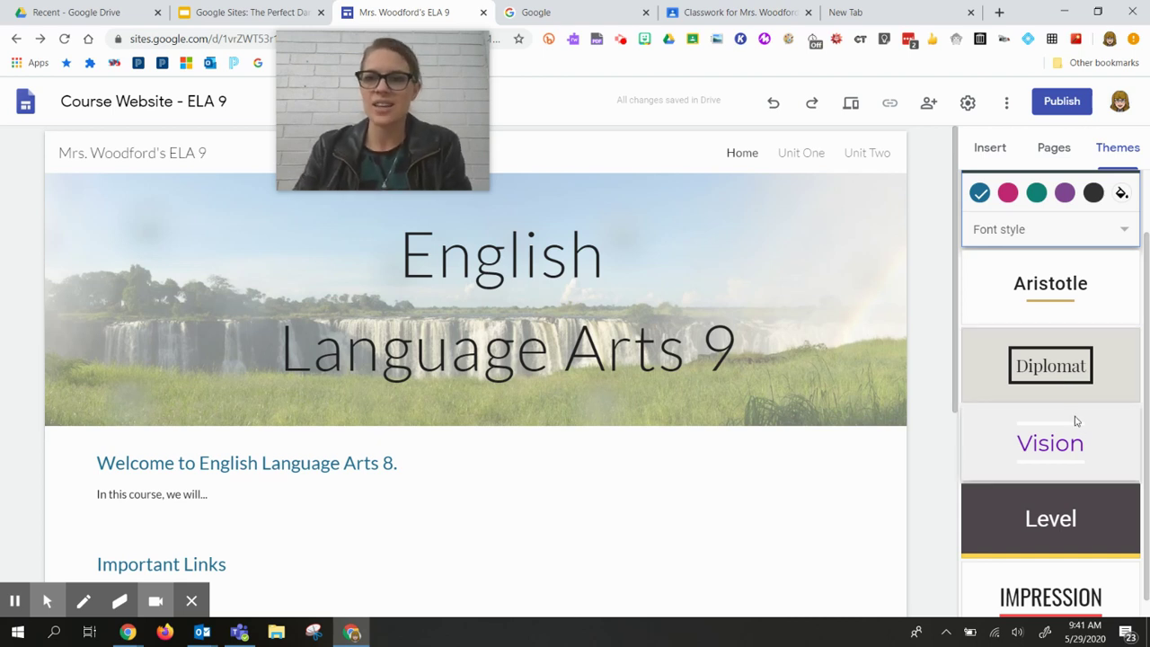
{"action": "scroll", "coordinate": [1076, 431], "scroll_direction": "up", "scroll_amount": 1}
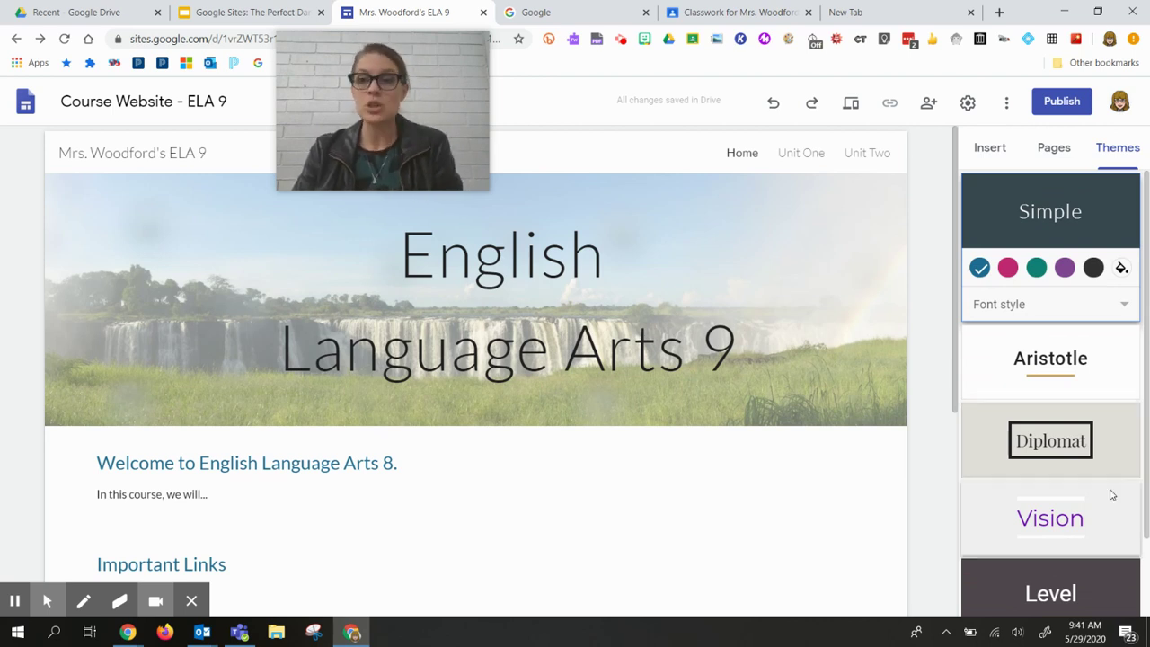
{"action": "scroll", "coordinate": [1109, 488], "scroll_direction": "down", "scroll_amount": 1}
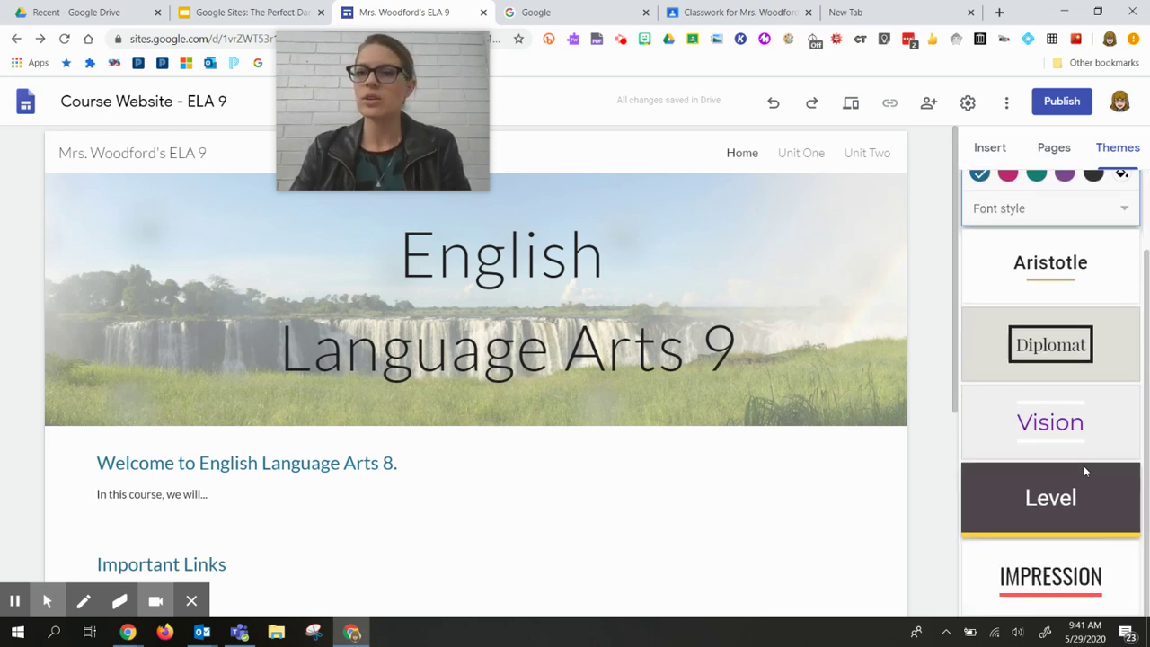
- Apply the Vision theme to the site with the Classic font style and the preset slate gray color
{"action": "left_click", "coordinate": [1064, 422]}
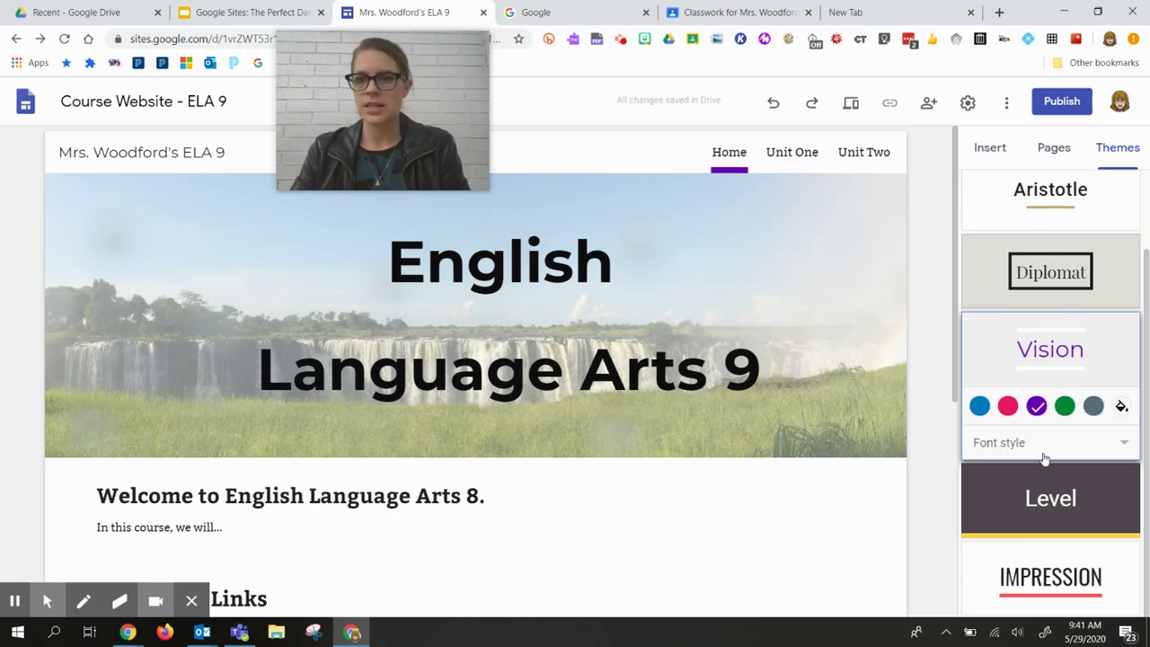
{"action": "left_click", "coordinate": [1073, 442]}
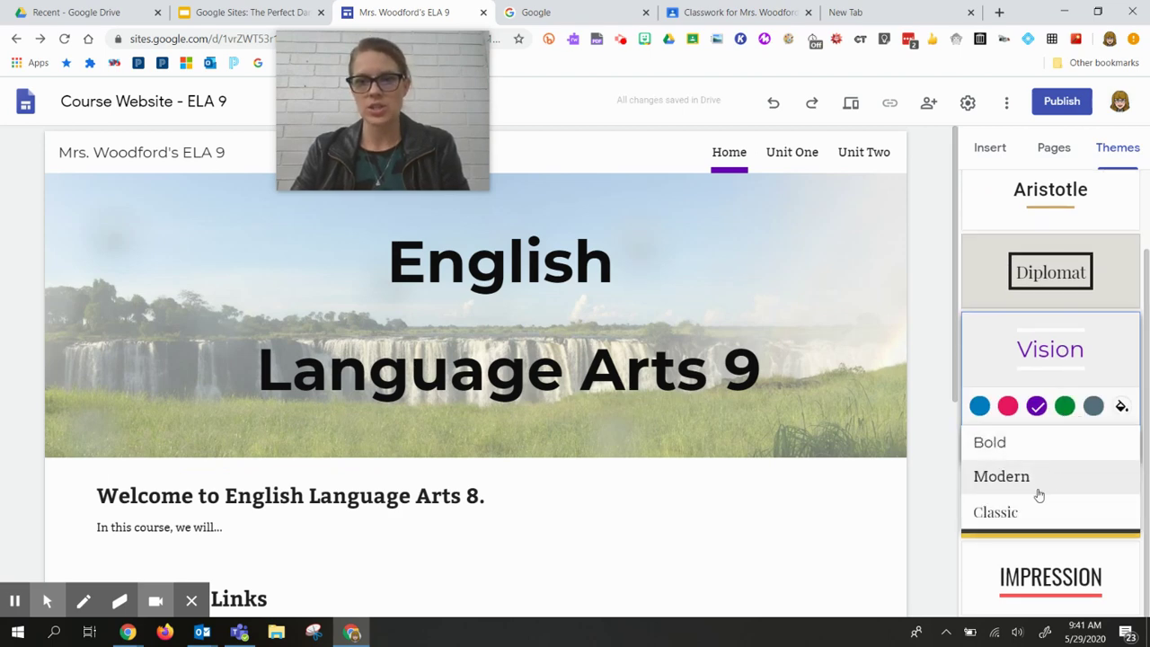
{"action": "left_click", "coordinate": [1029, 512]}
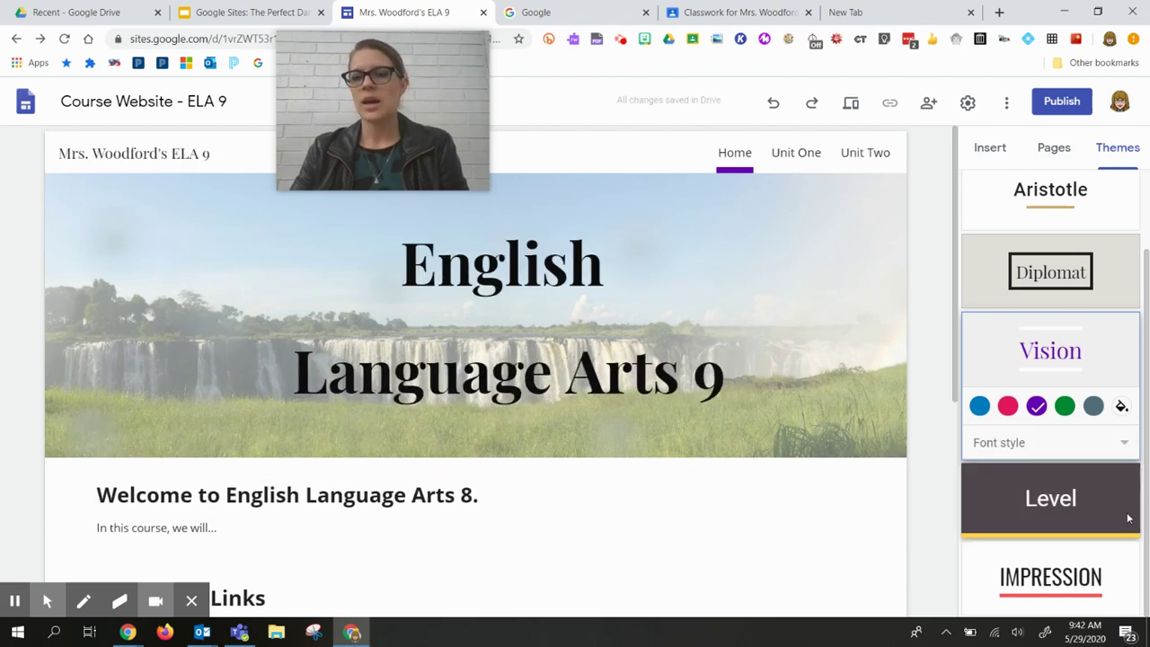
{"action": "left_click", "coordinate": [1092, 407]}
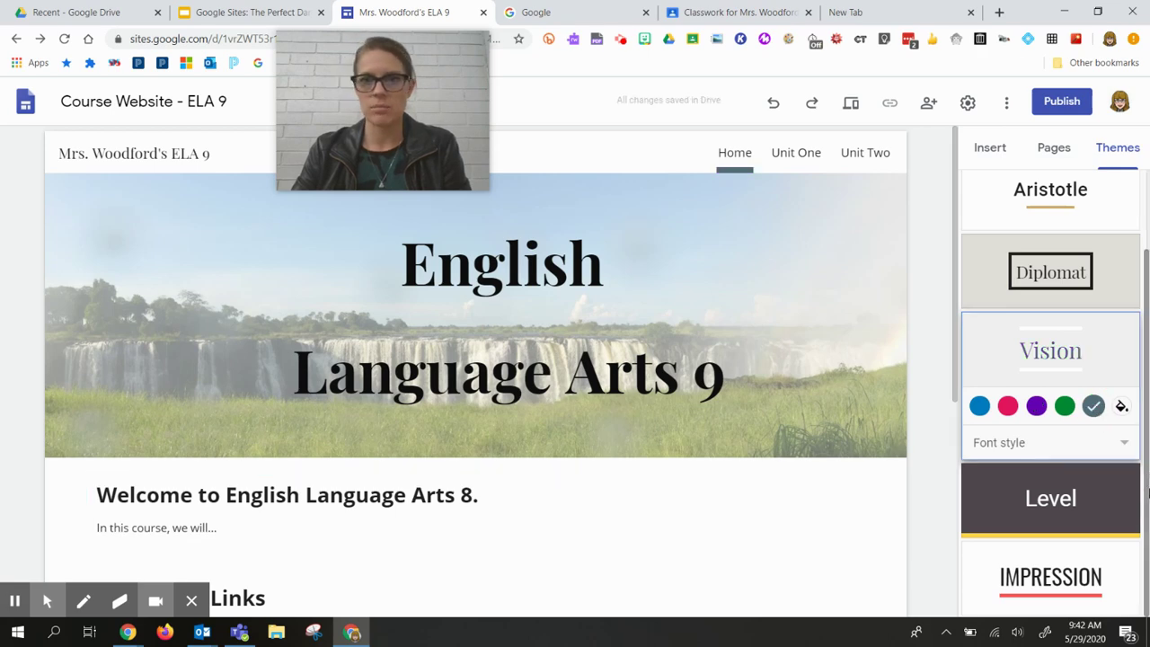
{"action": "left_click", "coordinate": [1122, 407]}
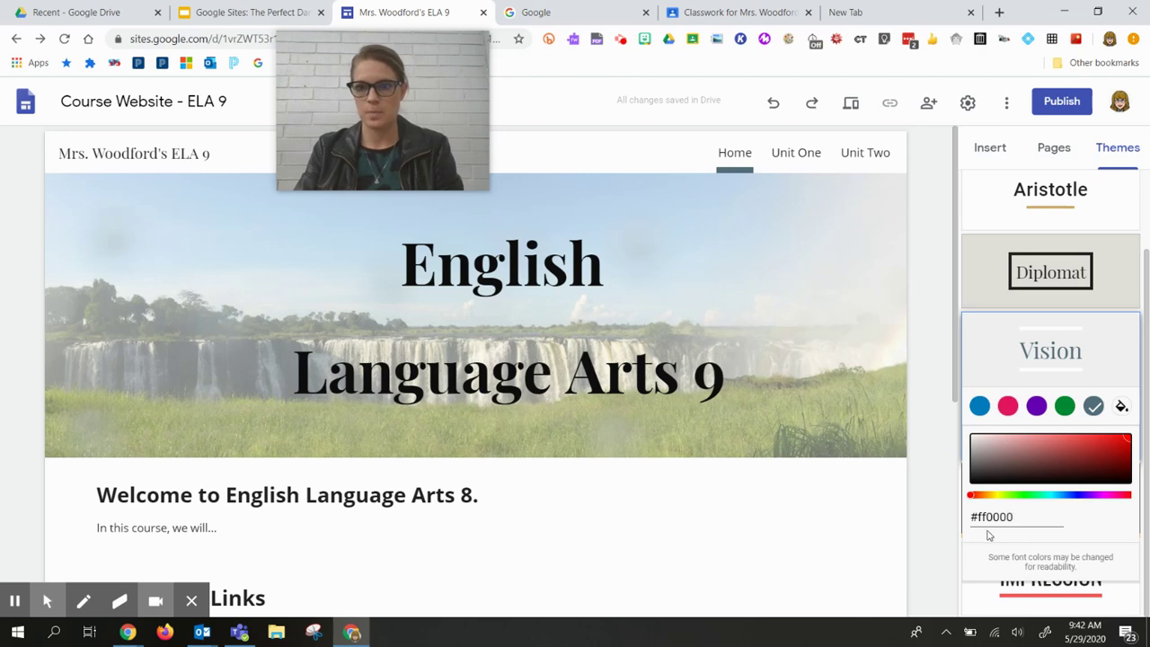
{"action": "left_click", "coordinate": [946, 529]}
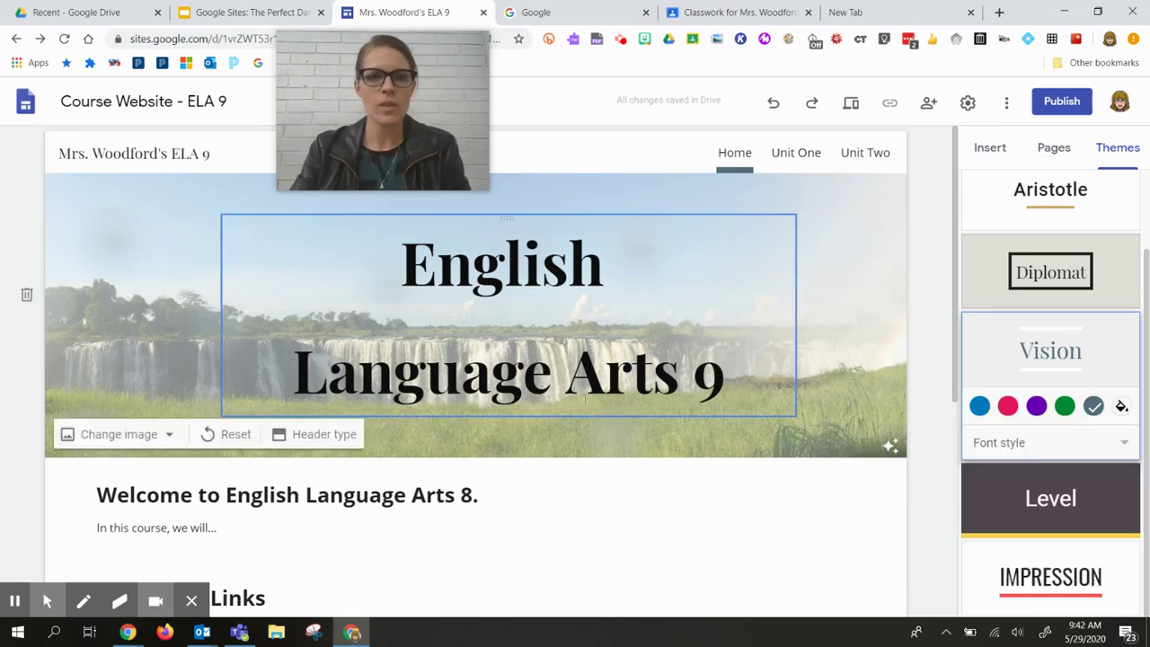
{"action": "scroll", "coordinate": [629, 378], "scroll_direction": "down", "scroll_amount": 1}
{"action": "scroll", "coordinate": [760, 244], "scroll_direction": "up", "scroll_amount": 1}
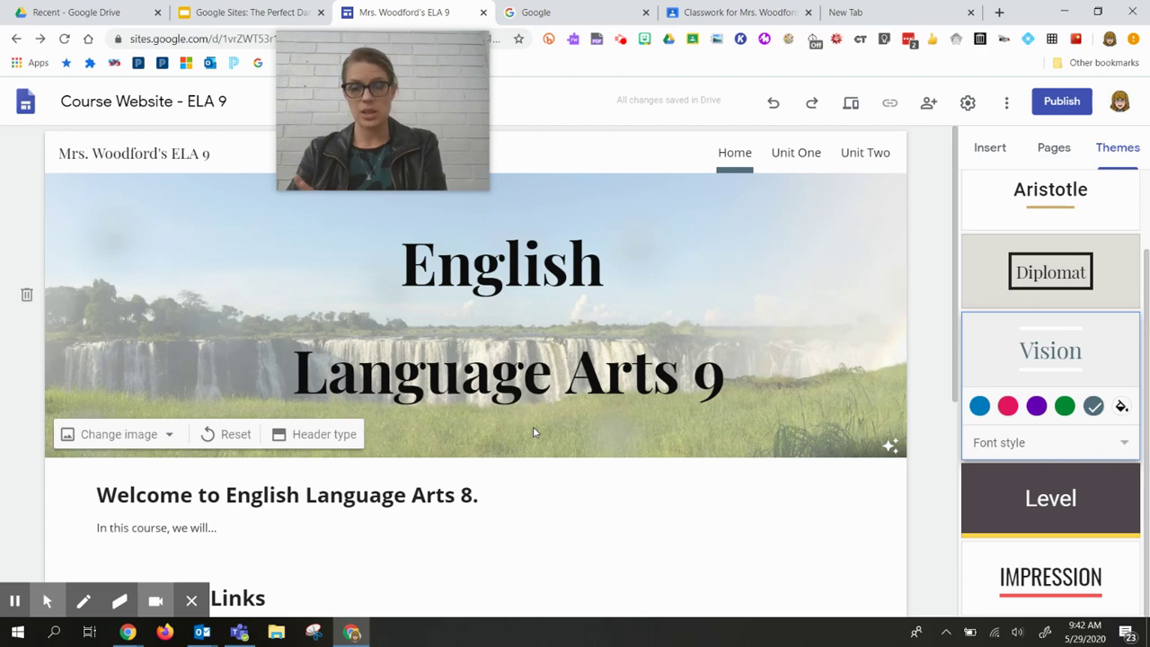
- Add a new page named Unit Three to the site
{"action": "left_click", "coordinate": [1049, 149]}
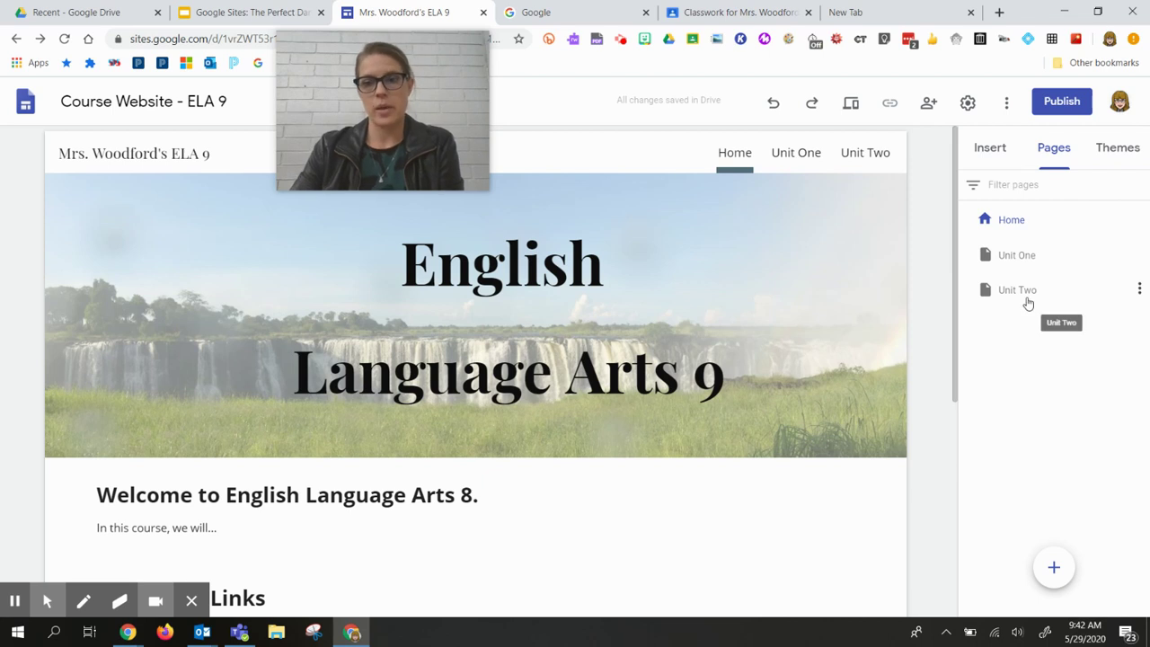
{"action": "mouse_move", "coordinate": [1053, 567]}
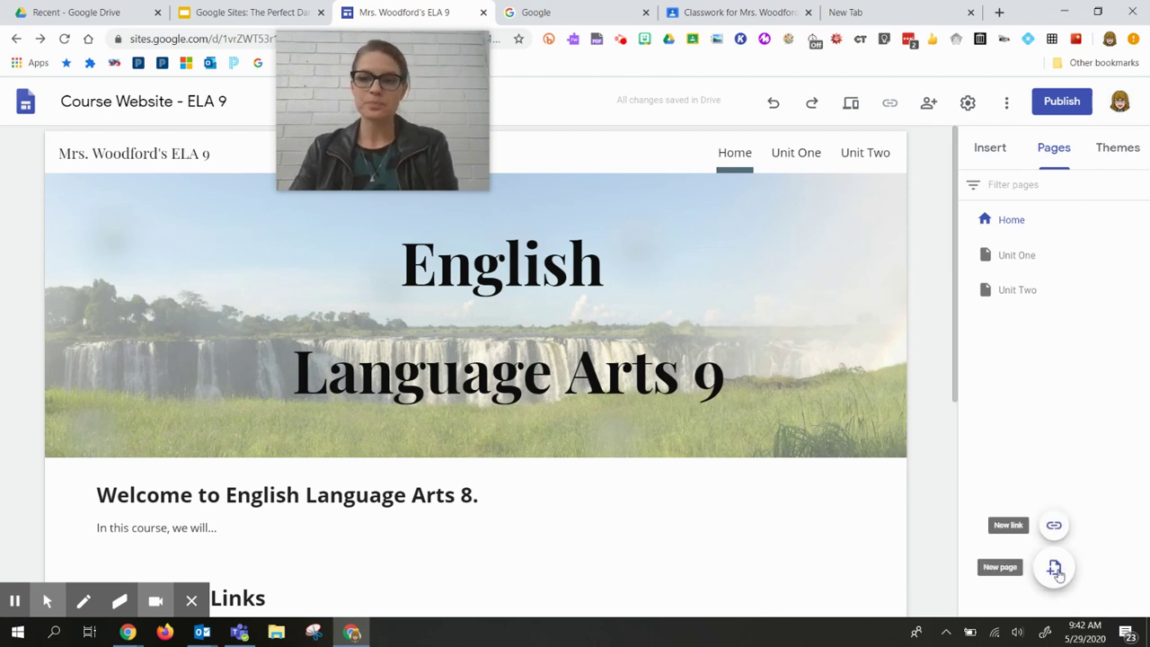
{"action": "left_click", "coordinate": [1054, 569]}
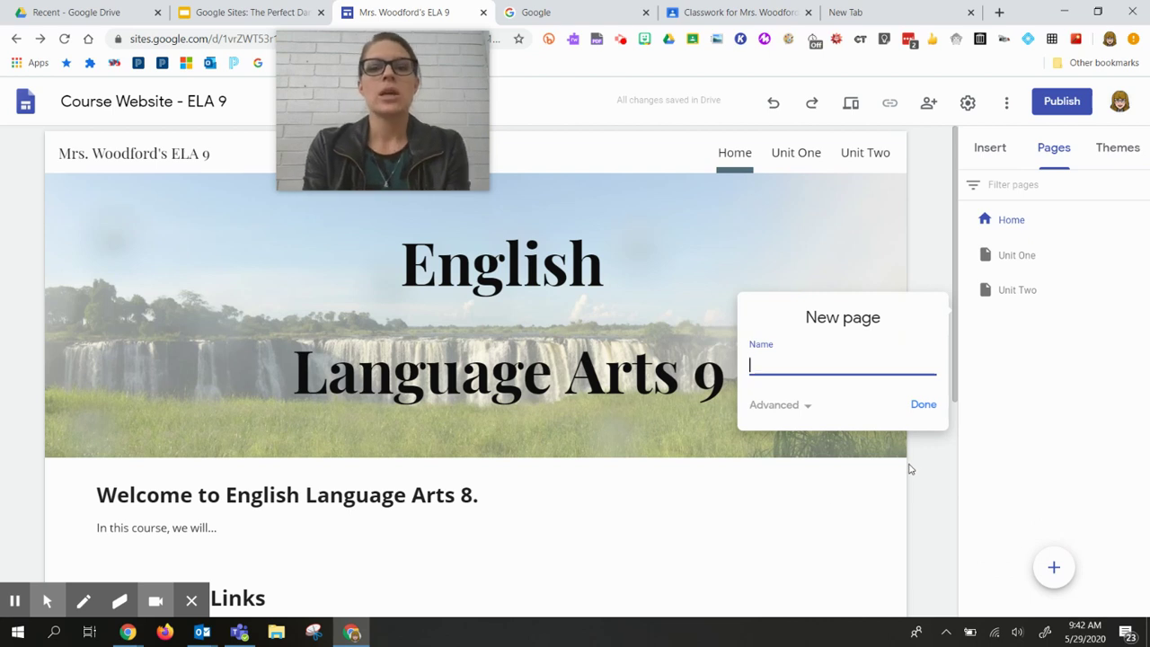
{"action": "type", "text": "U"}
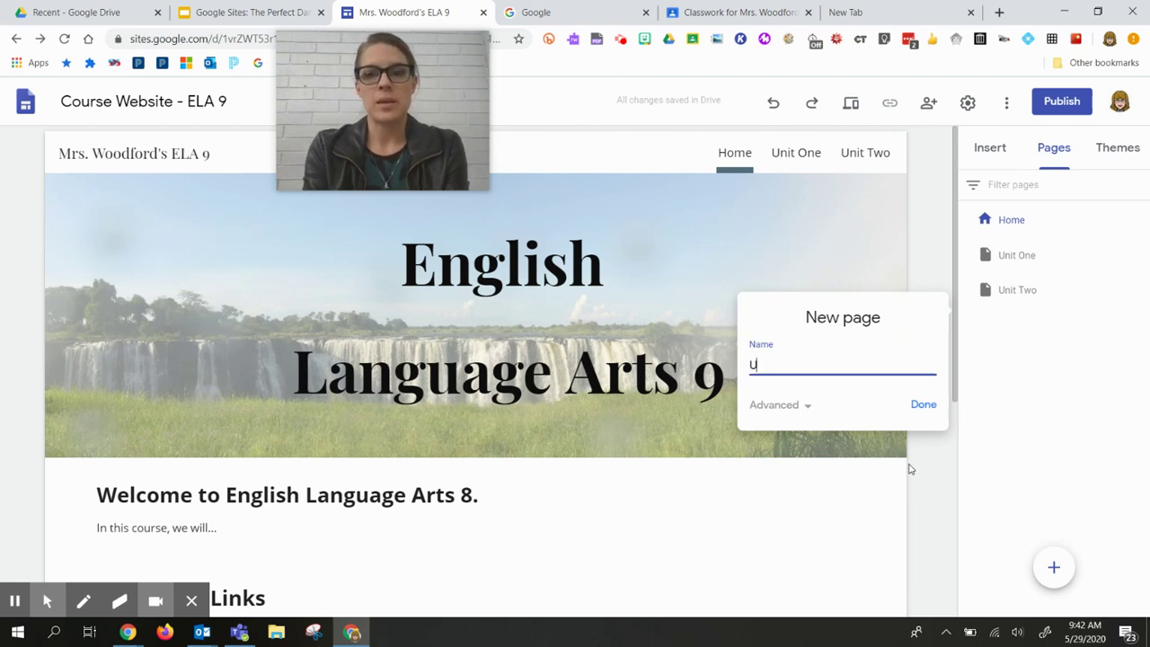
{"action": "type", "text": "nit Three"}
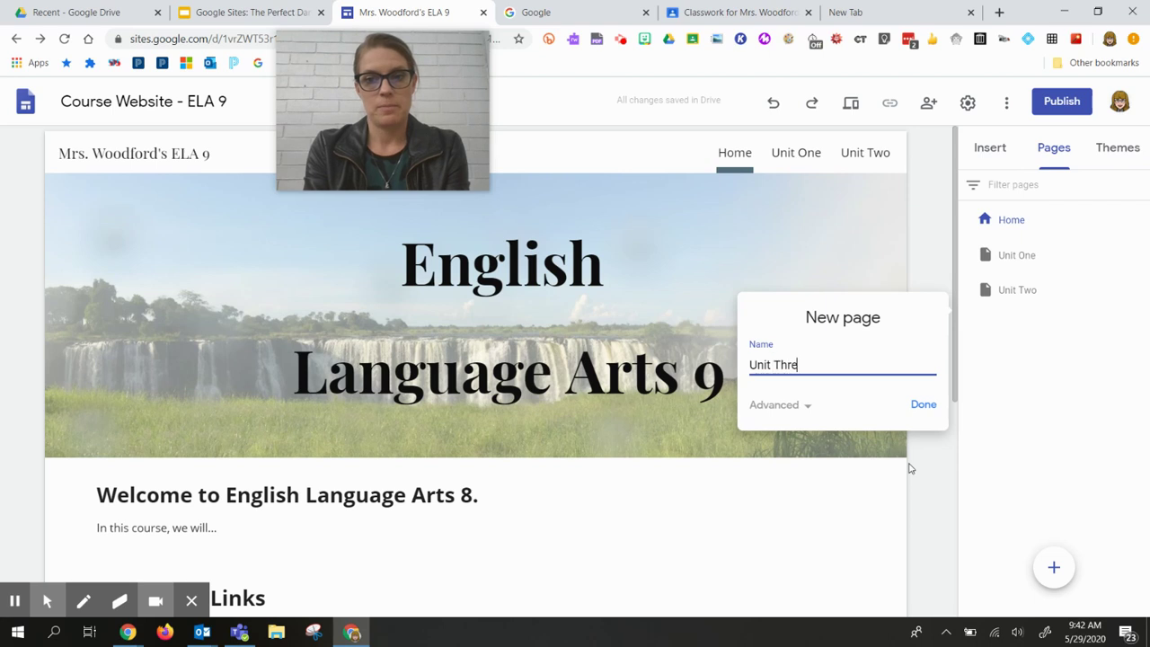
{"action": "left_click", "coordinate": [923, 404]}
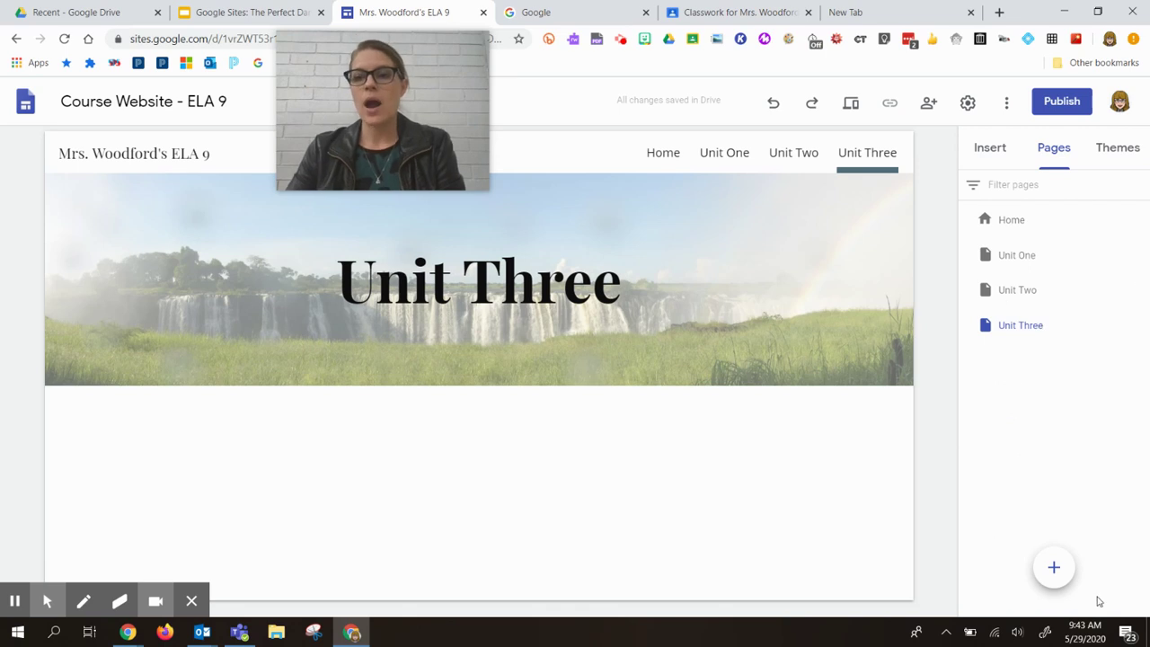
- Add another new page named Resources
{"action": "left_click", "coordinate": [1053, 567]}
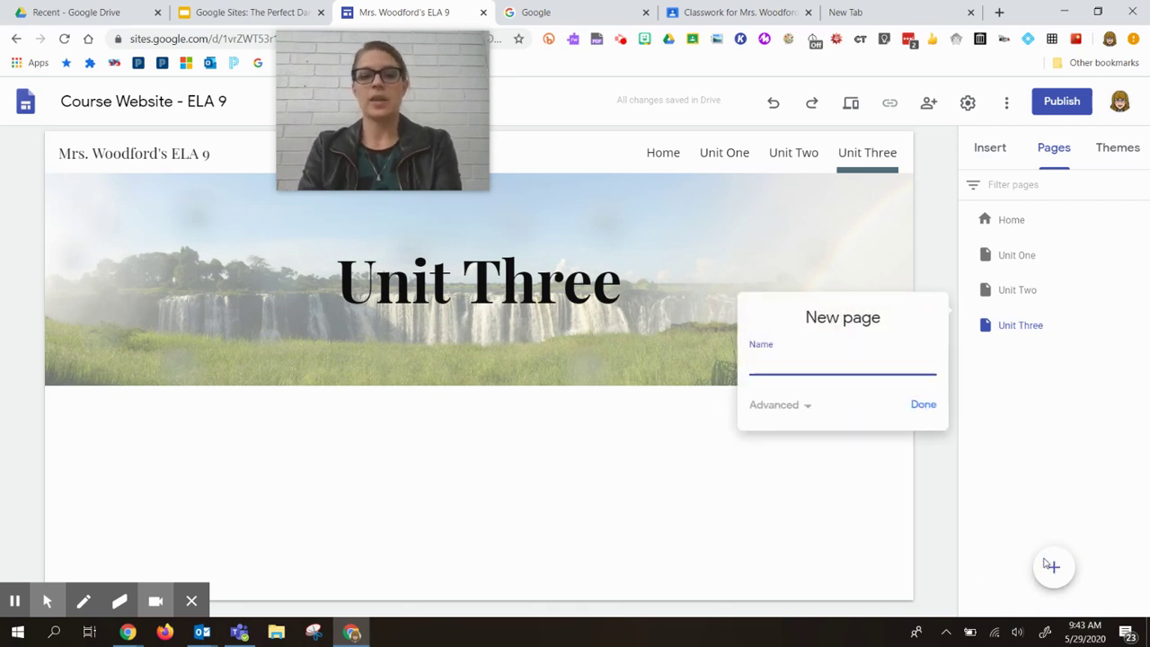
{"action": "type", "text": "Resources"}
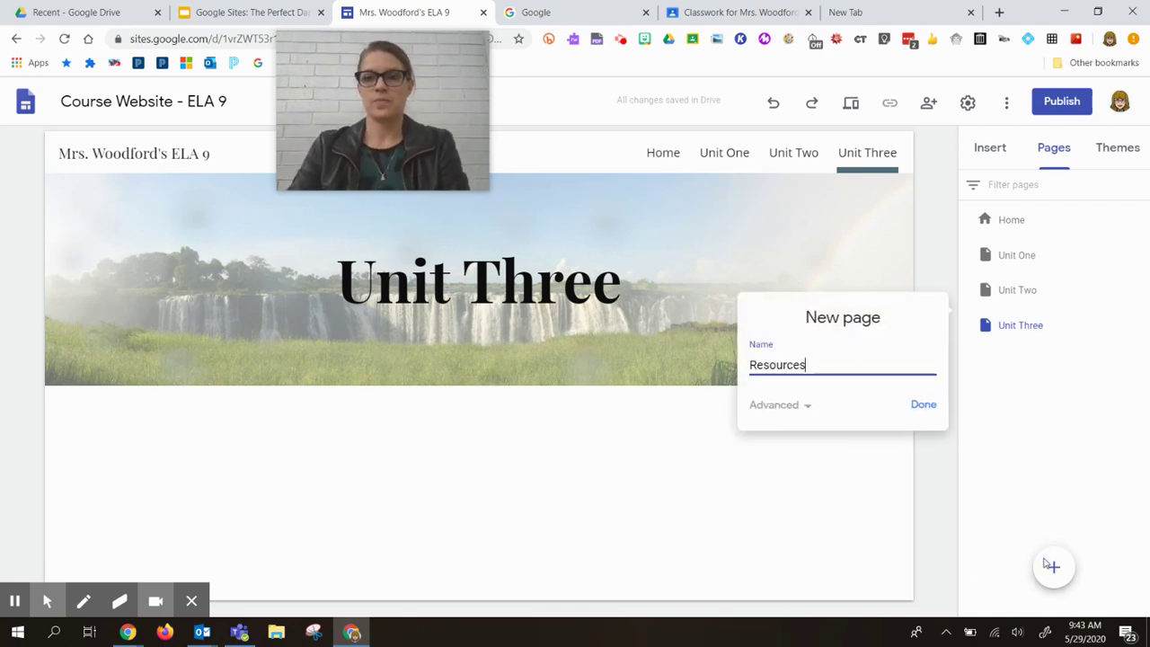
{"action": "left_click", "coordinate": [926, 404]}
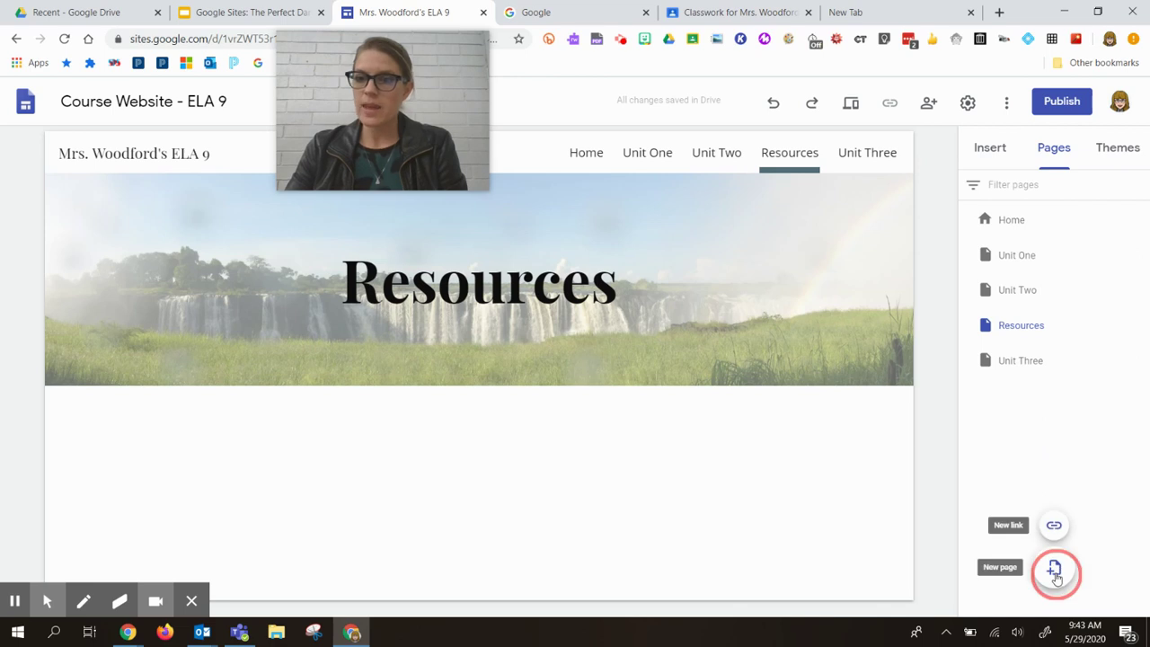
- Add a new page named Year End Preparation
{"action": "left_click", "coordinate": [1055, 570]}
{"action": "type", "text": "Fianl"}
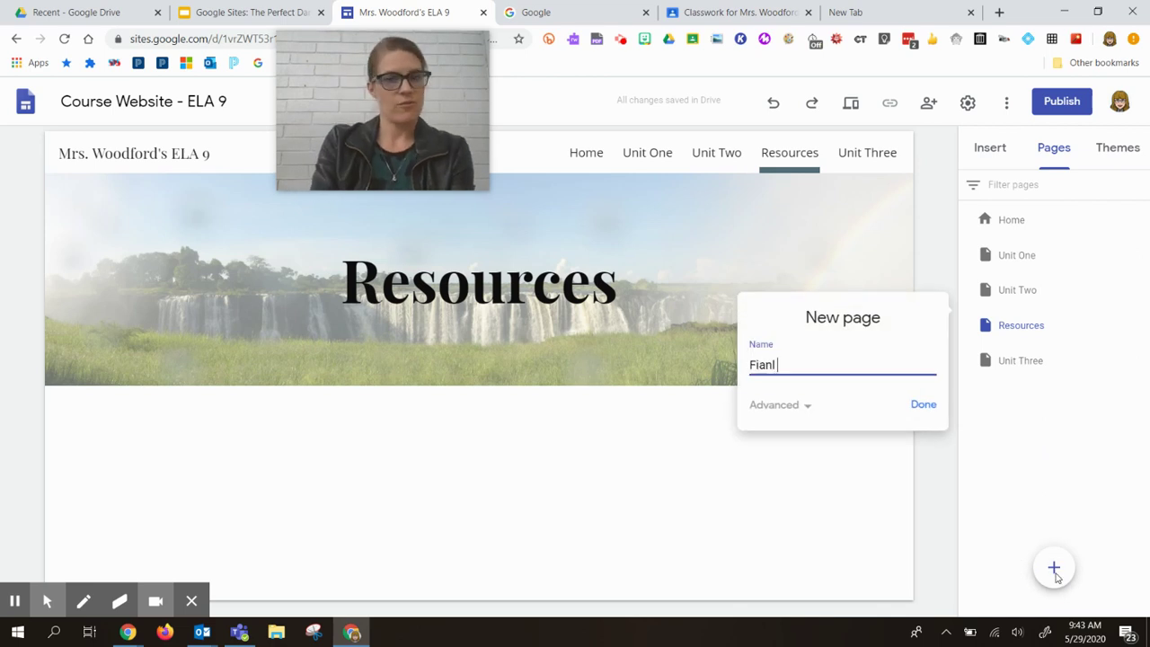
{"action": "key", "text": "BackSpace"}
{"action": "key", "text": "BackSpace"}
{"action": "type", "text": "nal Ed"}
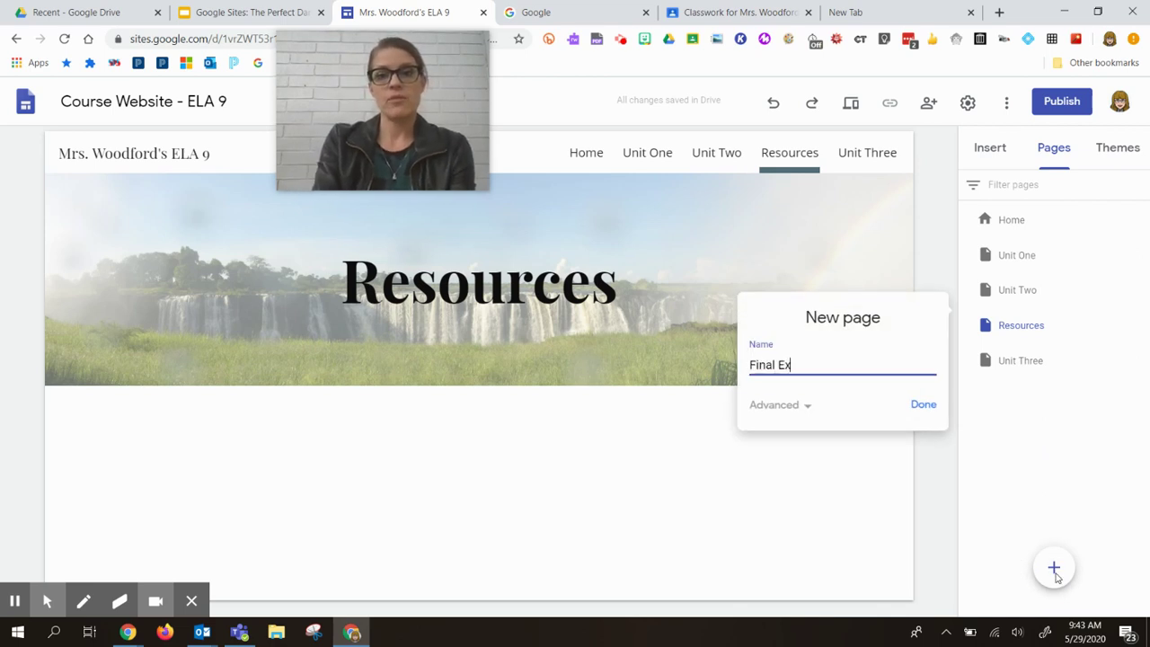
{"action": "key", "text": "BackSpace"}
{"action": "key", "text": "BackSpace"}
{"action": "key", "text": "BackSpace"}
{"action": "key", "text": "BackSpace"}
{"action": "key", "text": "BackSpace"}
{"action": "key", "text": "BackSpace"}
{"action": "key", "text": "BackSpace"}
{"action": "key", "text": "BackSpace"}
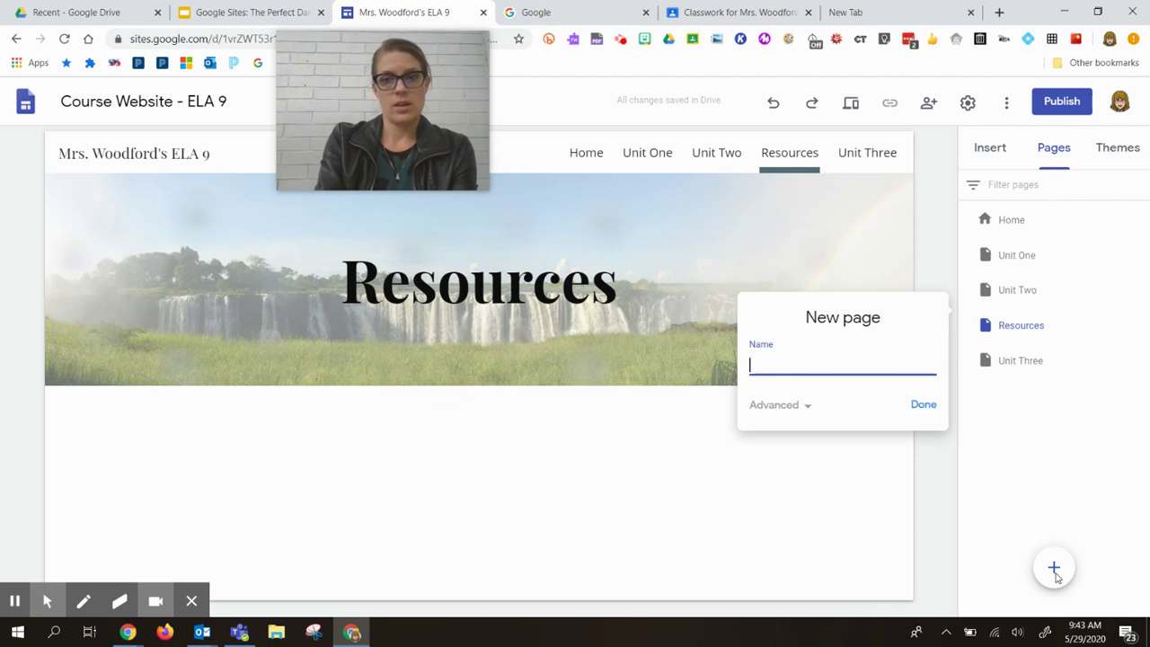
{"action": "type", "text": "Year End P"}
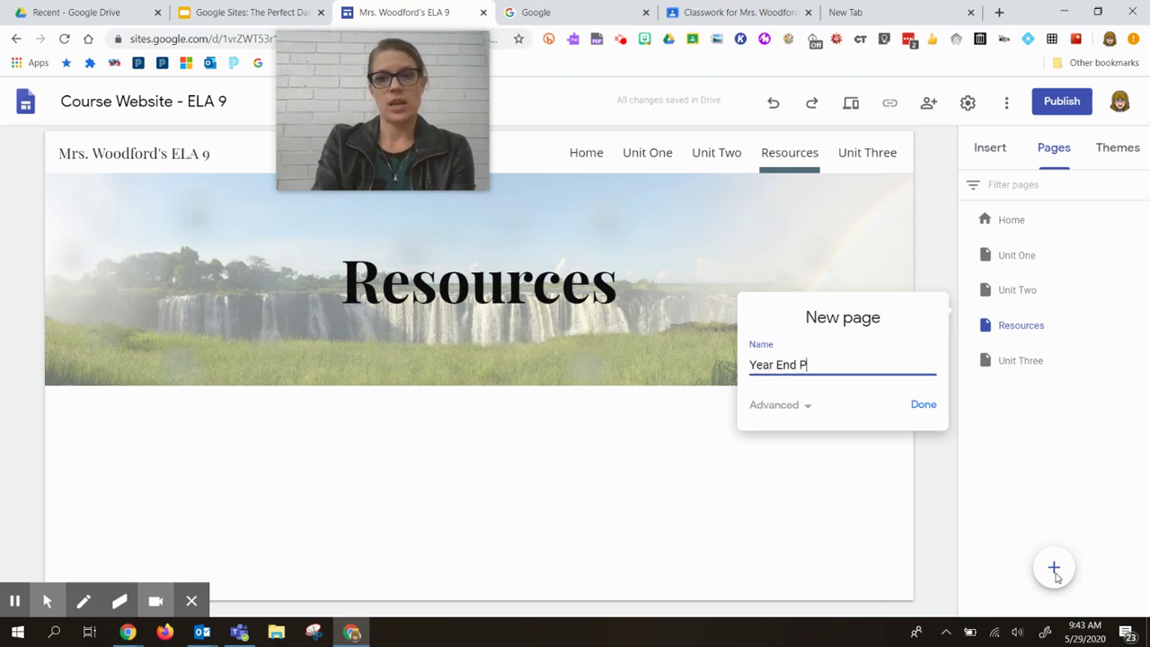
{"action": "type", "text": "reparation"}
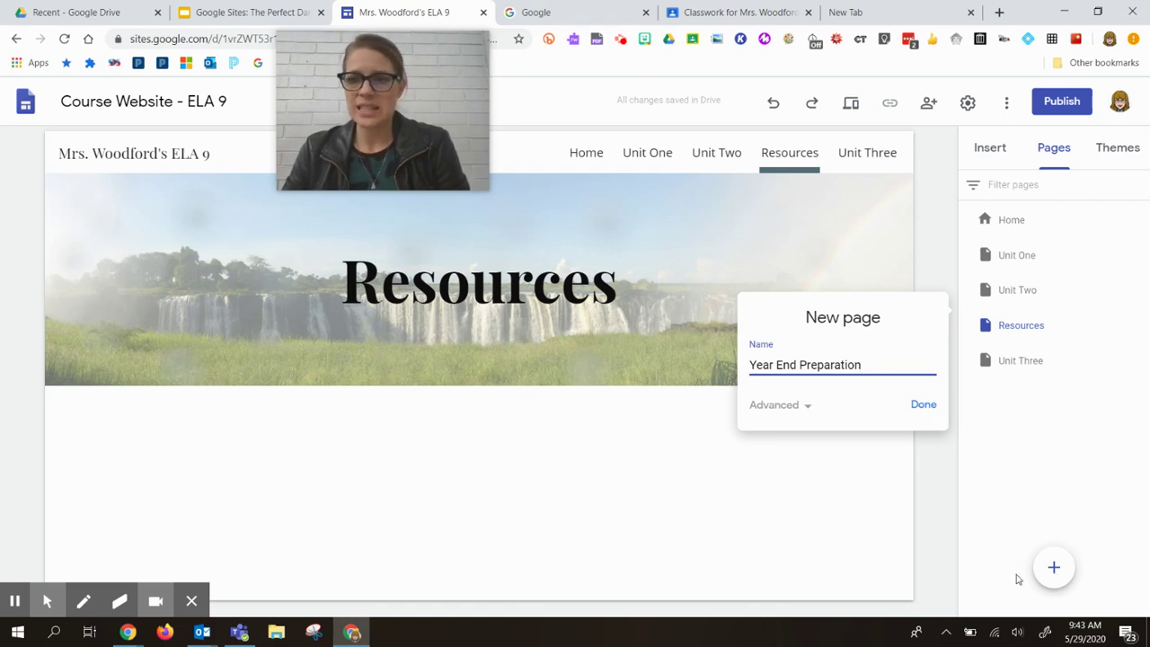
{"action": "left_click", "coordinate": [924, 405]}
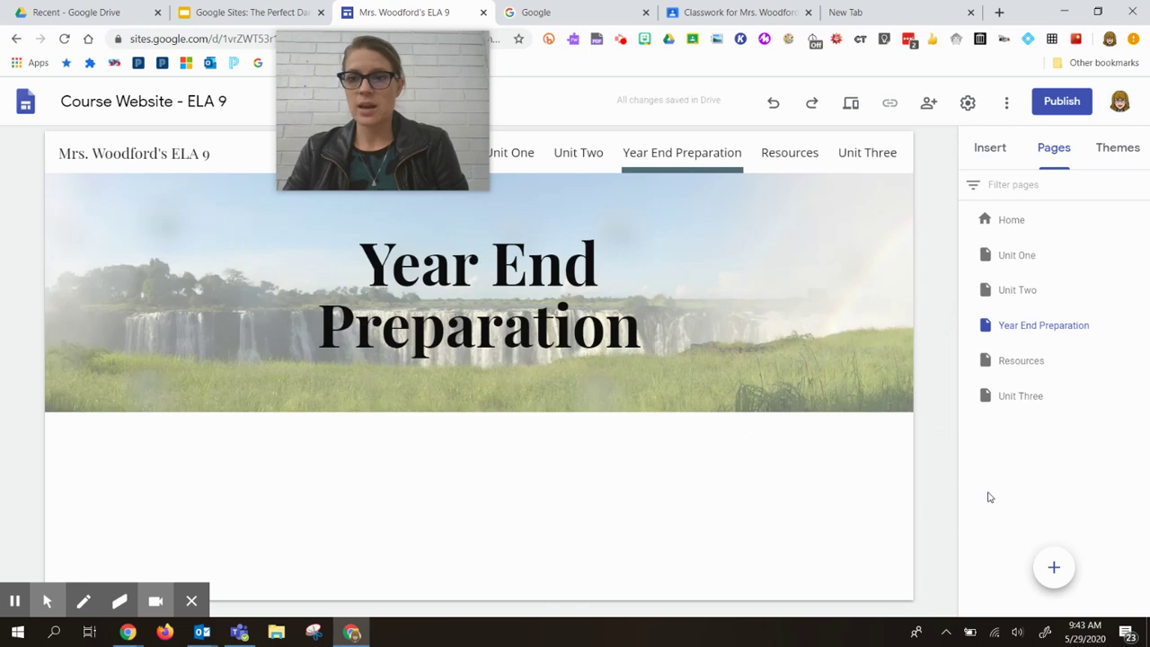
- Reorder the pages to Unit Three, Resources, Year End Preparation after Unit Two, and hide Year End Preparation from navigation
{"action": "left_click_drag", "start_coordinate": [1031, 328], "coordinate": [1030, 408]}
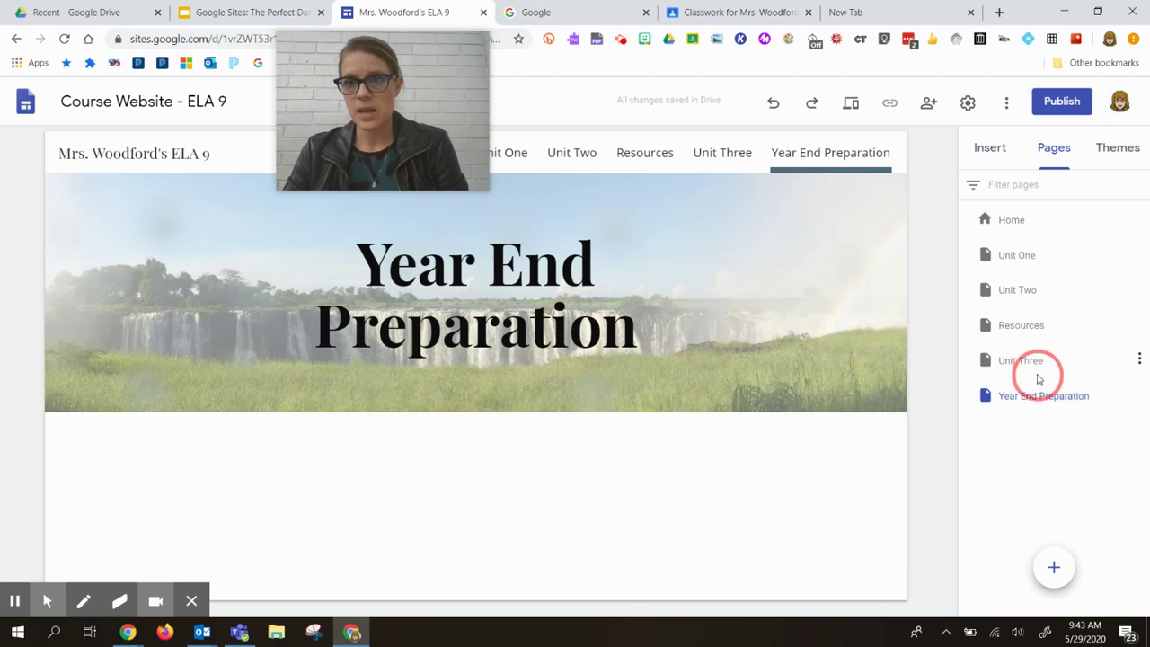
{"action": "left_click_drag", "start_coordinate": [1039, 376], "coordinate": [1024, 310]}
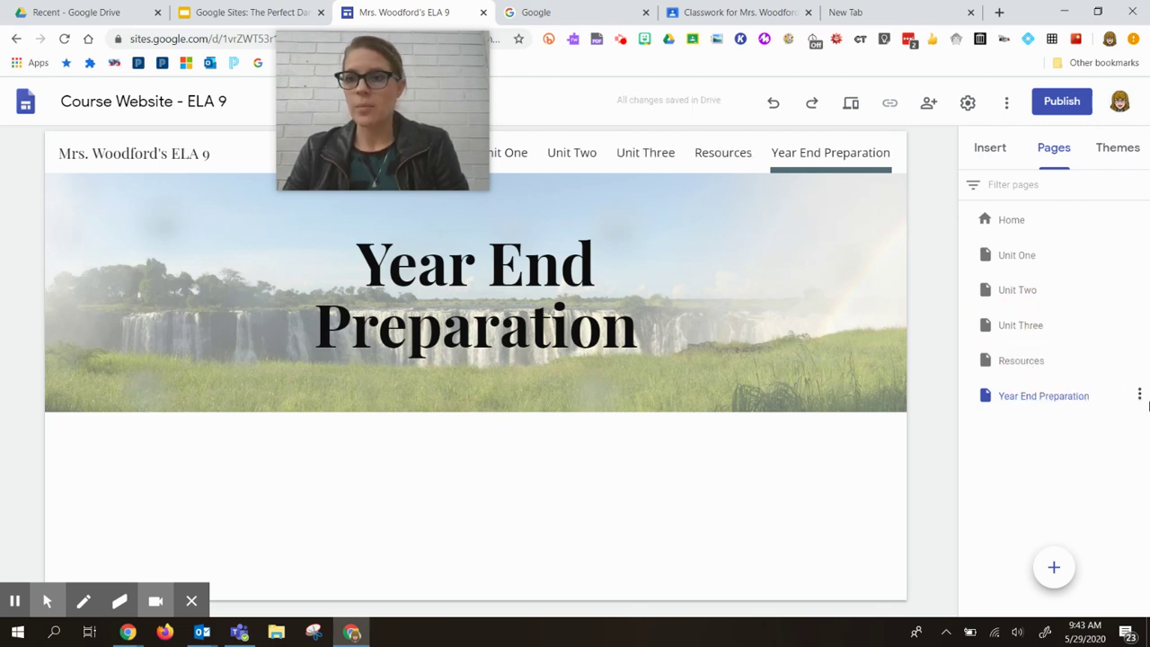
{"action": "left_click", "coordinate": [1140, 395]}
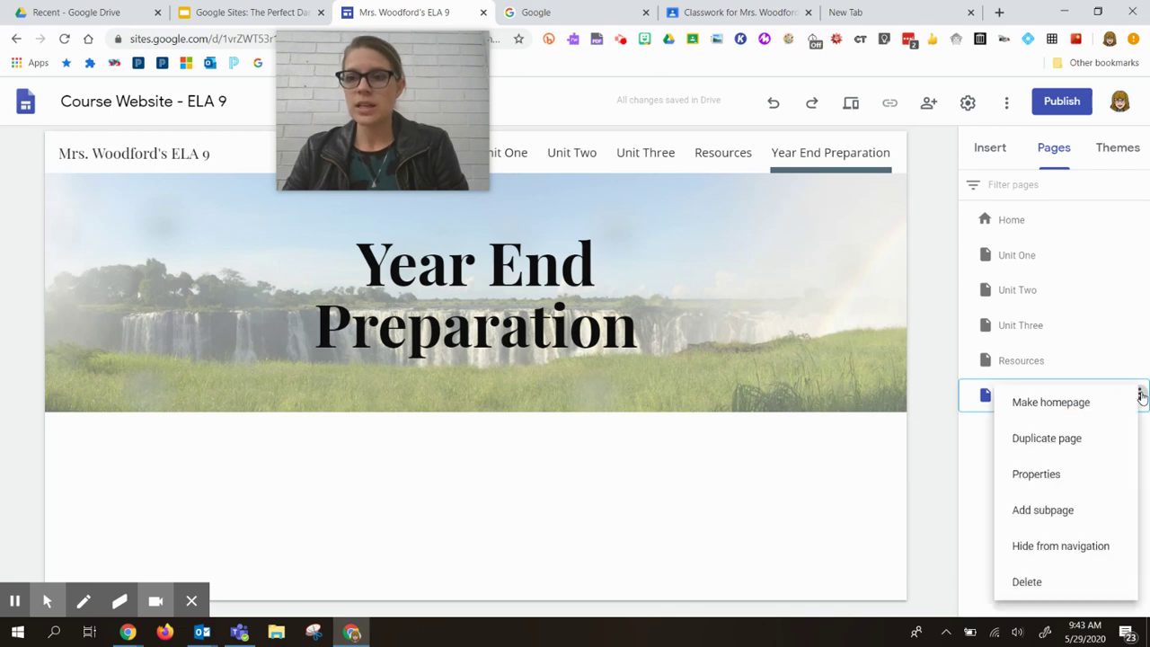
{"action": "left_click", "coordinate": [1052, 547]}
{"action": "mouse_move", "coordinate": [1053, 554]}
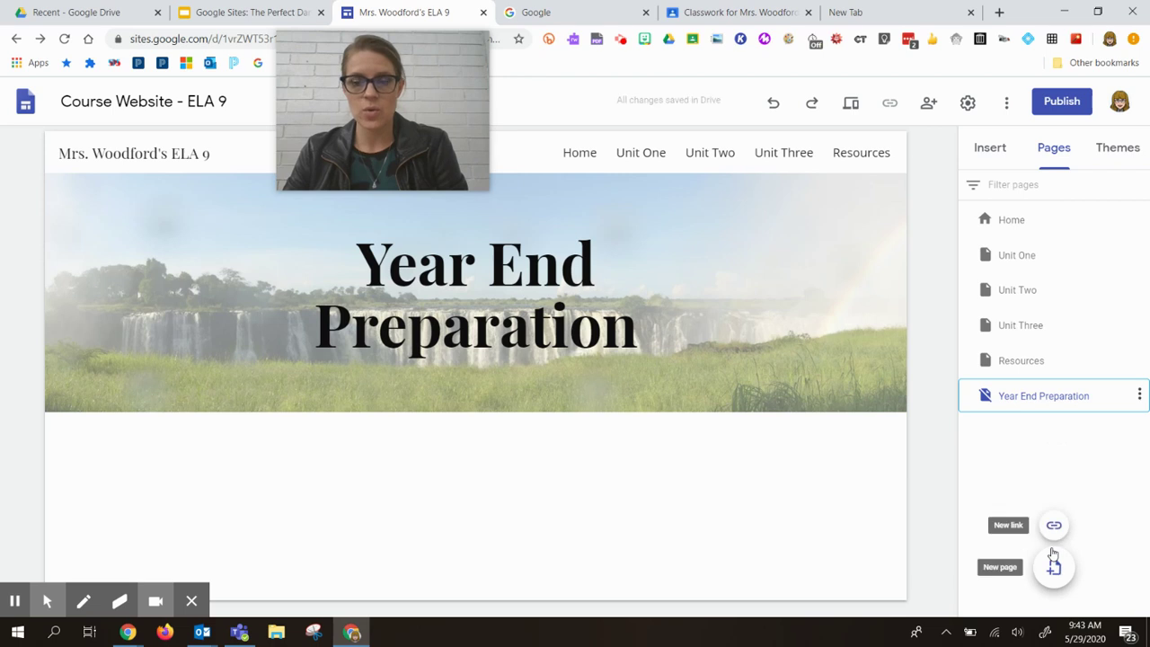
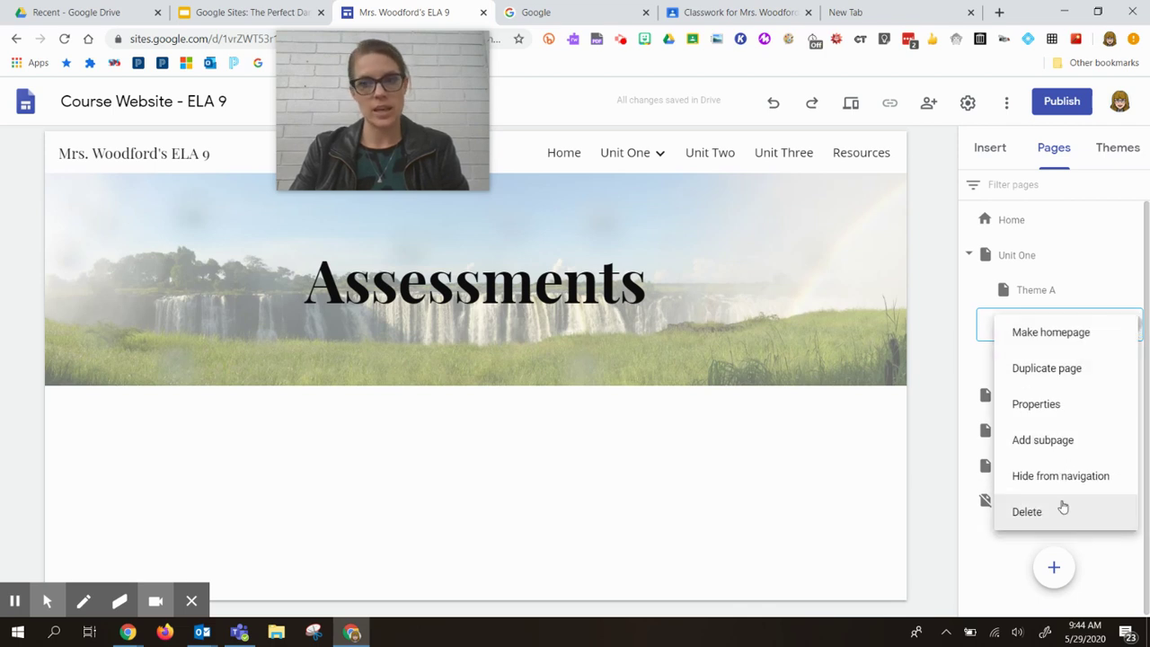
- View the Theme A, Unit Three and hidden Year End Preparation pages to compare them with the site's navigation bar
{"action": "left_click", "coordinate": [900, 462]}
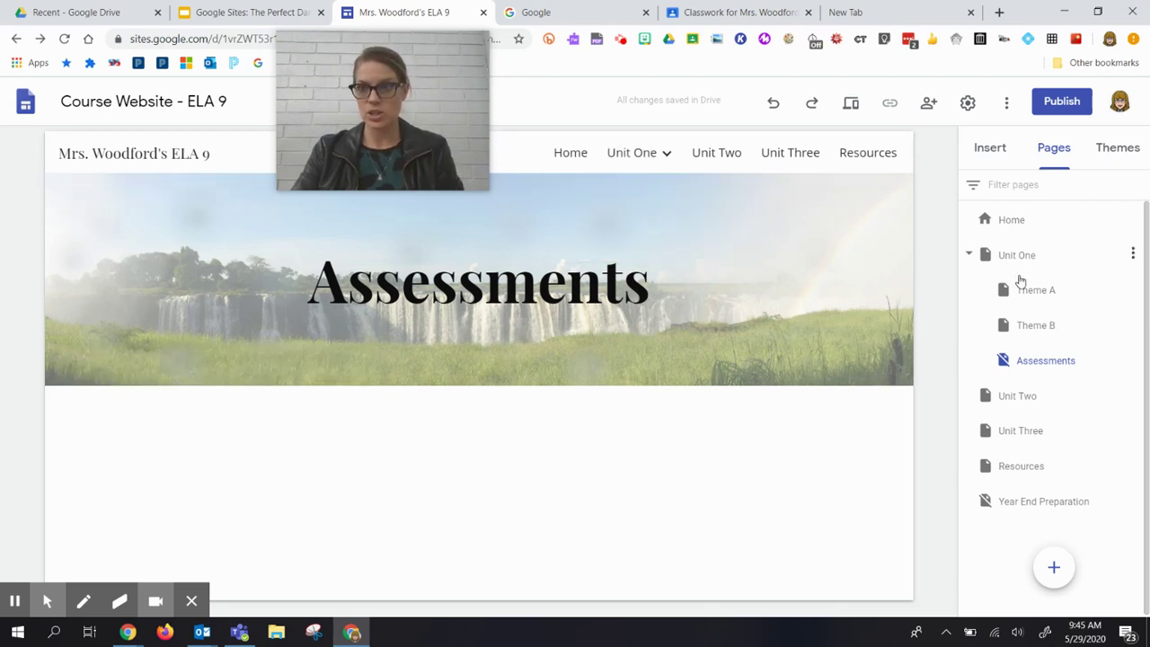
{"action": "left_click", "coordinate": [1029, 292]}
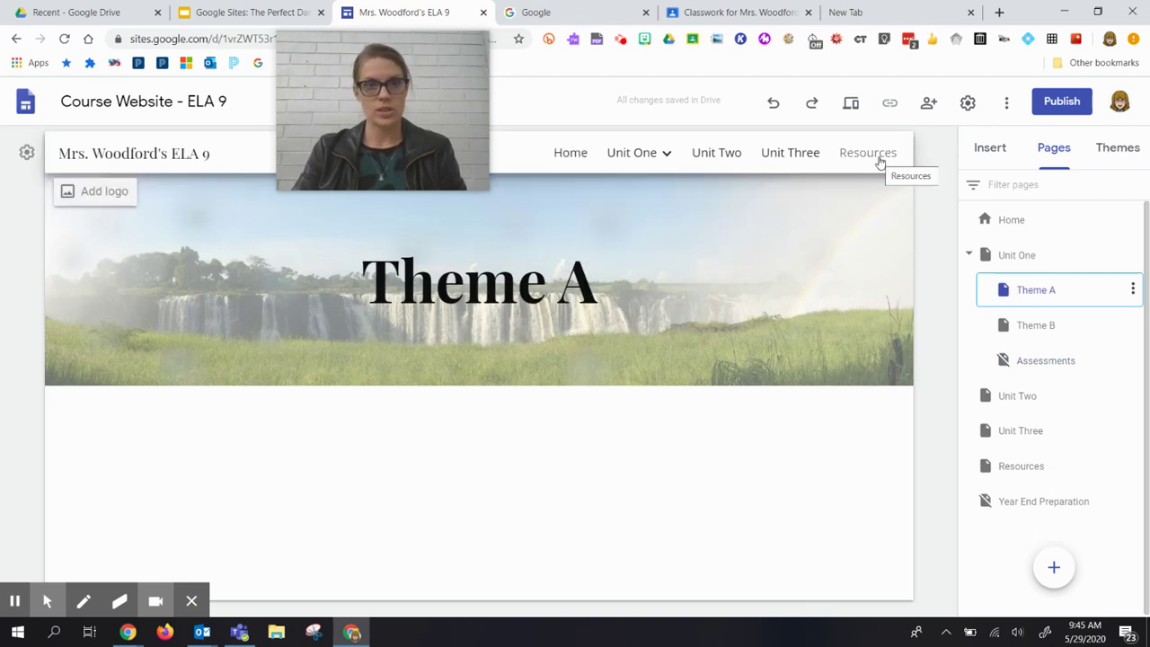
{"action": "left_click", "coordinate": [770, 161]}
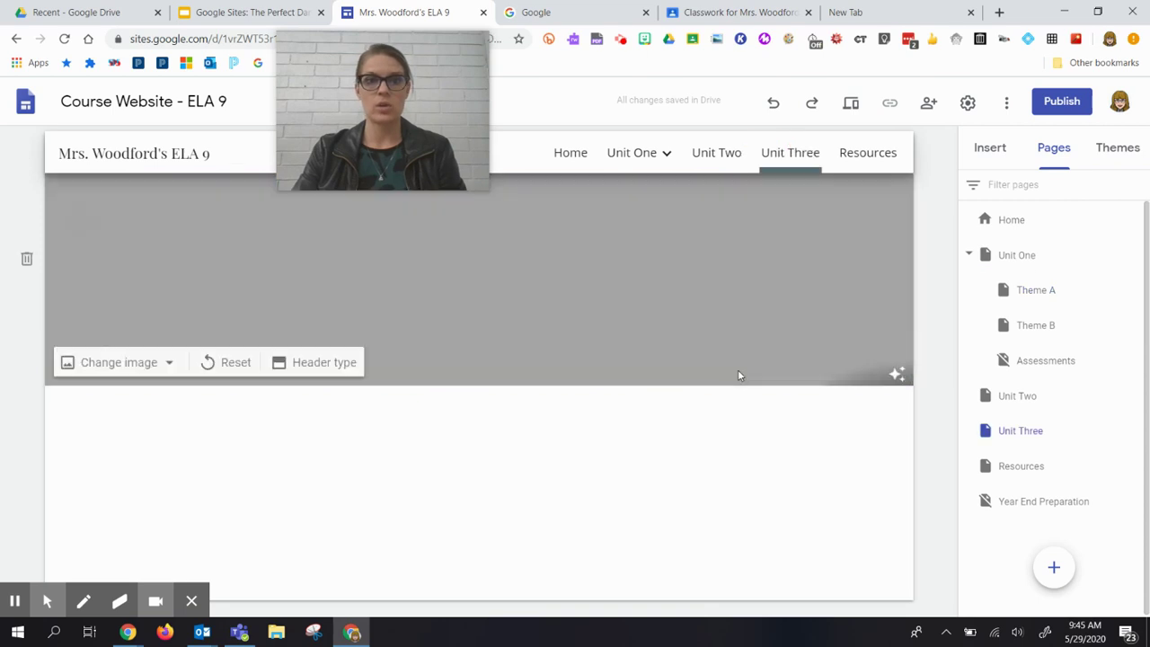
{"action": "left_click", "coordinate": [1027, 509]}
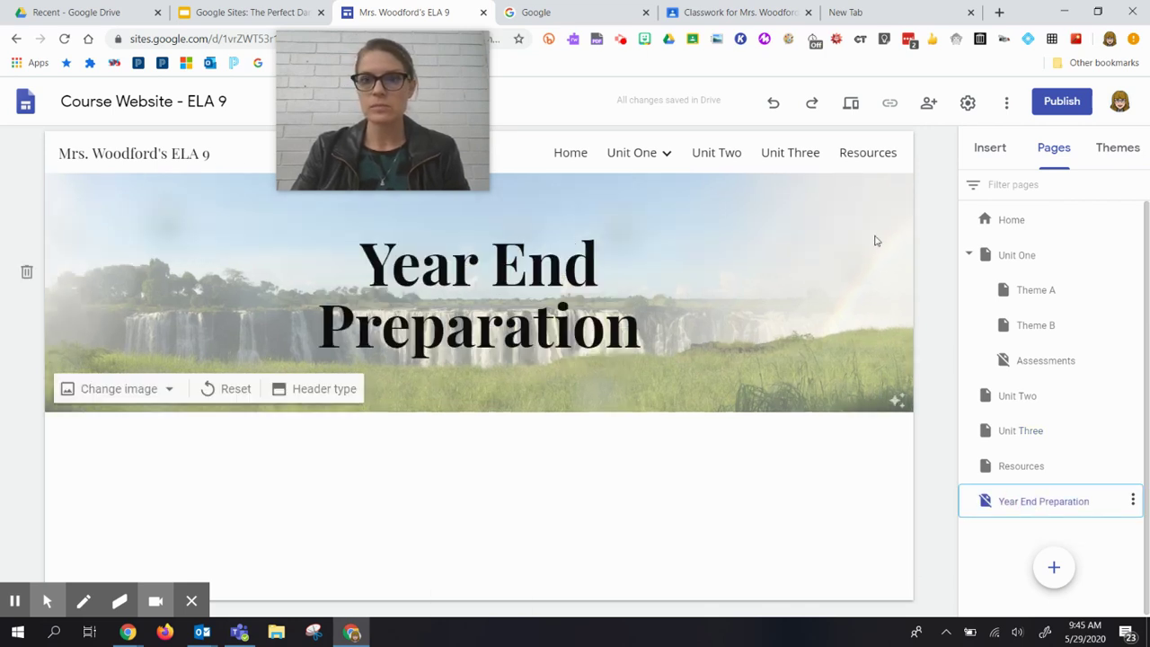
- Show the insertable content and layouts, and review the Home page's welcome text and Important Links section
{"action": "left_click", "coordinate": [984, 147]}
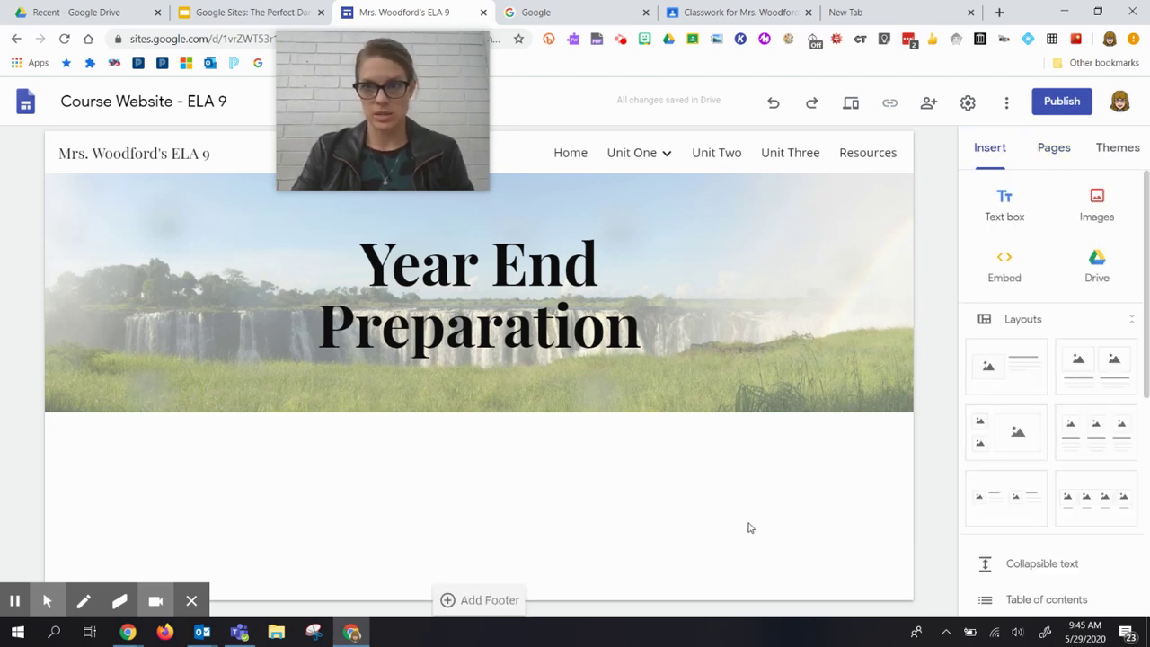
{"action": "left_click", "coordinate": [573, 153]}
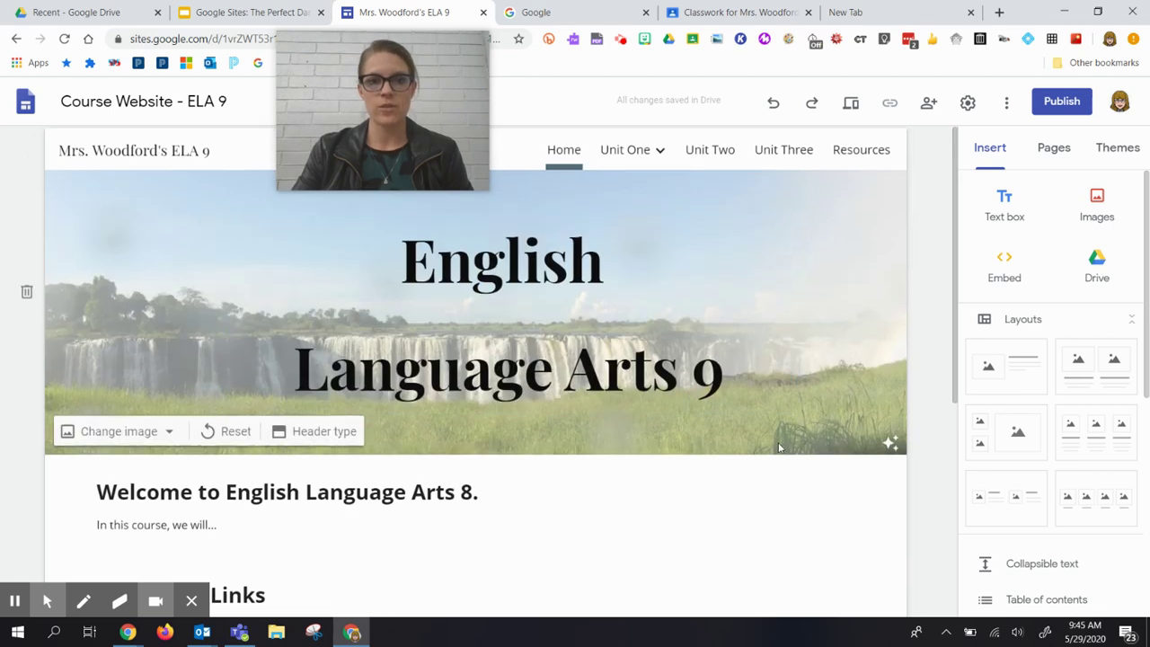
{"action": "scroll", "coordinate": [780, 448], "scroll_direction": "down", "scroll_amount": 2}
{"action": "scroll", "coordinate": [777, 446], "scroll_direction": "down", "scroll_amount": 2}
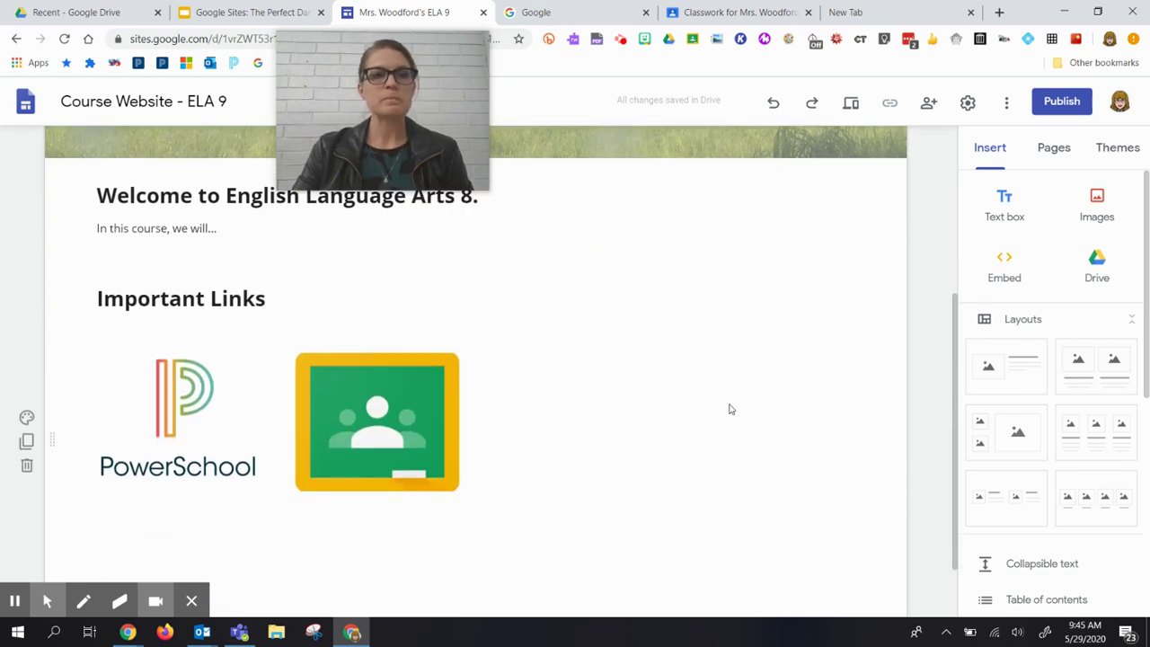
{"action": "scroll", "coordinate": [730, 410], "scroll_direction": "up", "scroll_amount": 1}
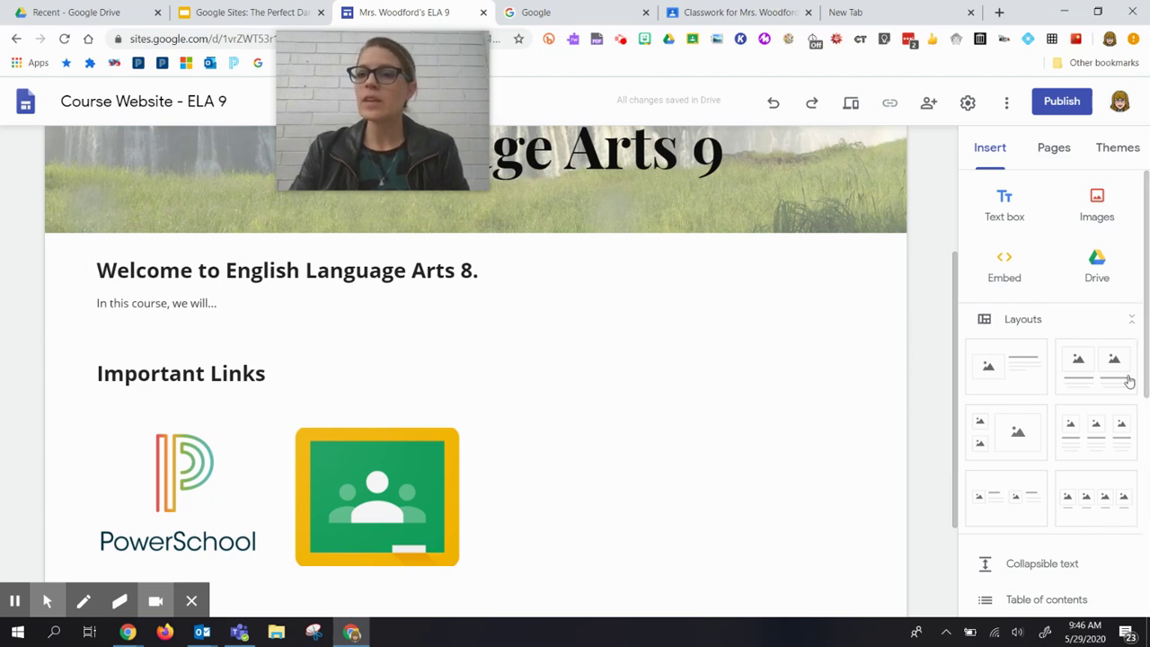
- Insert the layout with three image placeholders and captions on the Resources page
{"action": "scroll", "coordinate": [1114, 366], "scroll_direction": "down", "scroll_amount": 2}
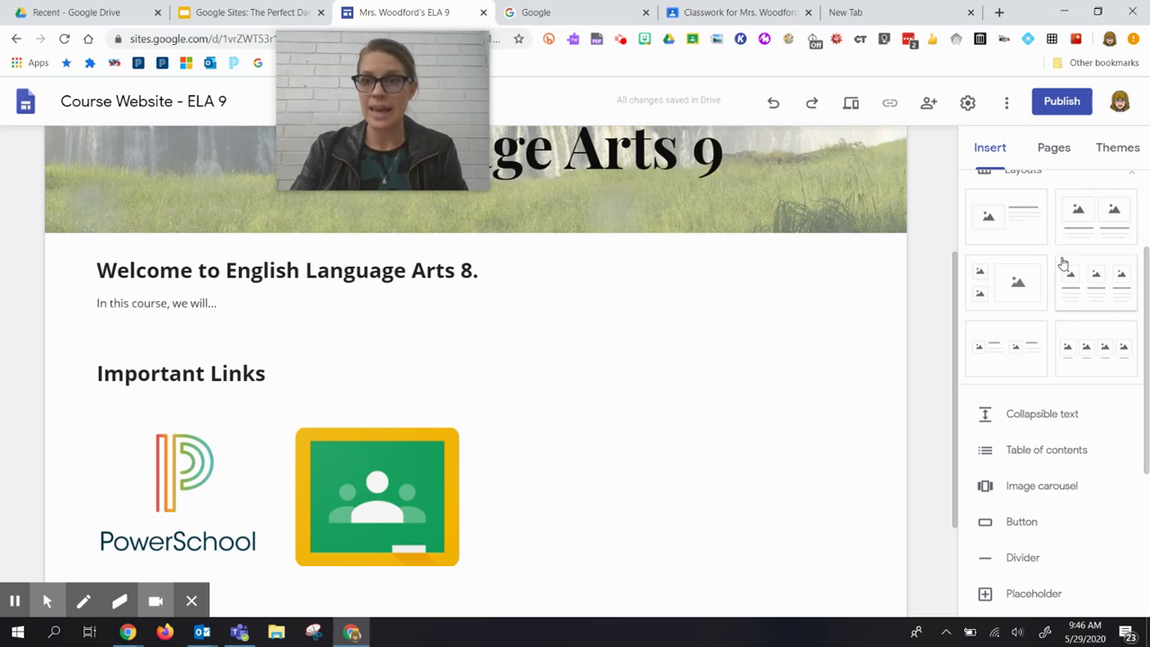
{"action": "scroll", "coordinate": [793, 429], "scroll_direction": "up", "scroll_amount": 3}
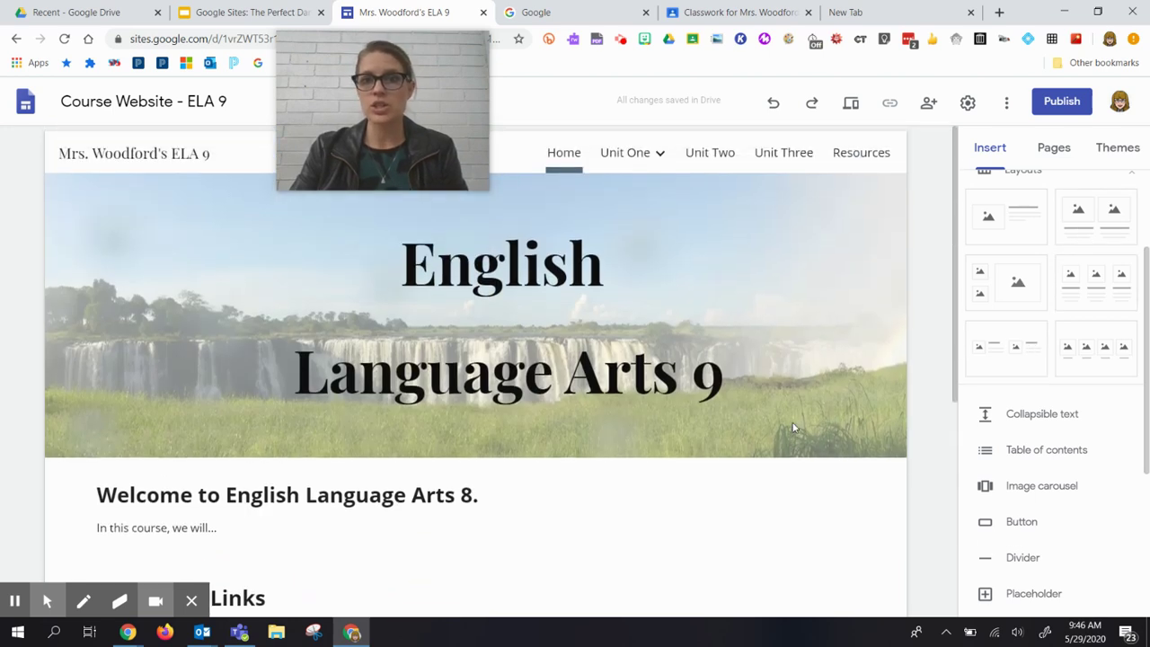
{"action": "left_click", "coordinate": [871, 156]}
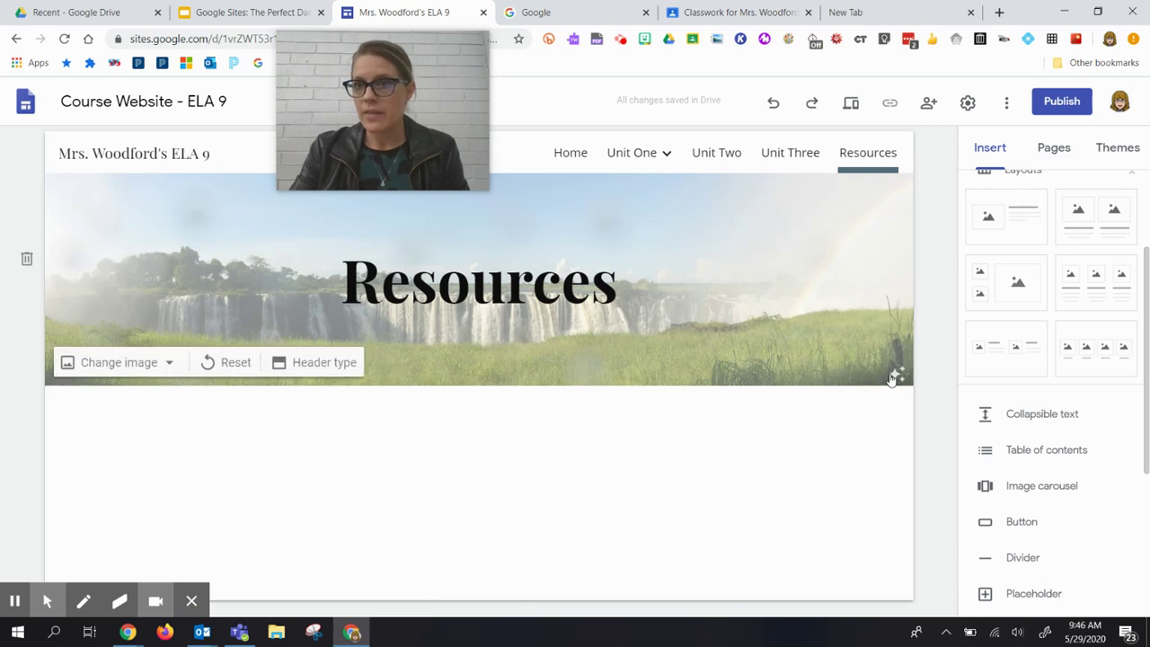
{"action": "left_click", "coordinate": [1091, 281]}
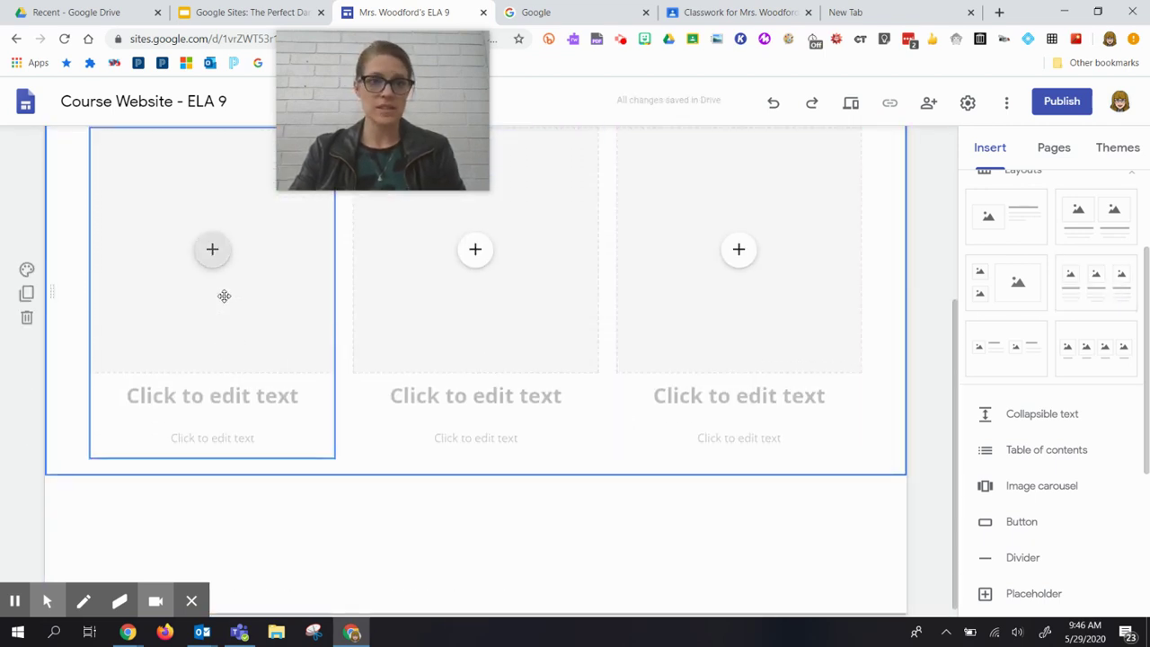
- Show the content options for the layout's first image placeholder and open the text beneath it for editing
{"action": "left_click", "coordinate": [213, 250]}
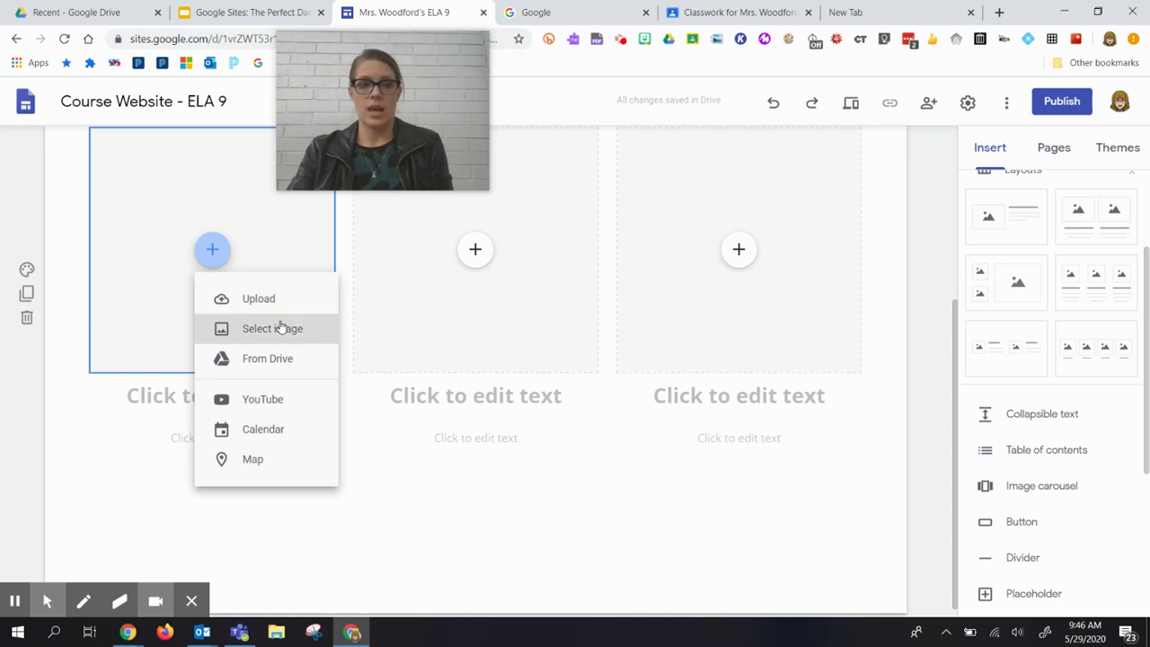
{"action": "left_click", "coordinate": [277, 514]}
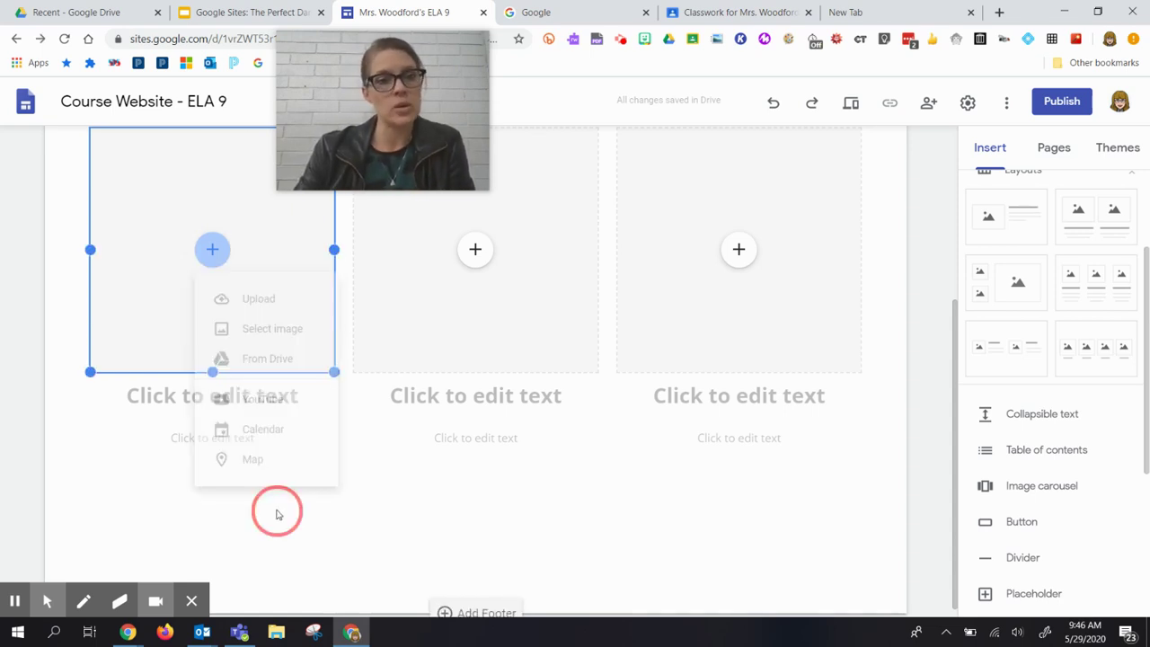
{"action": "left_click", "coordinate": [231, 401]}
{"action": "key", "text": "BackSpace"}
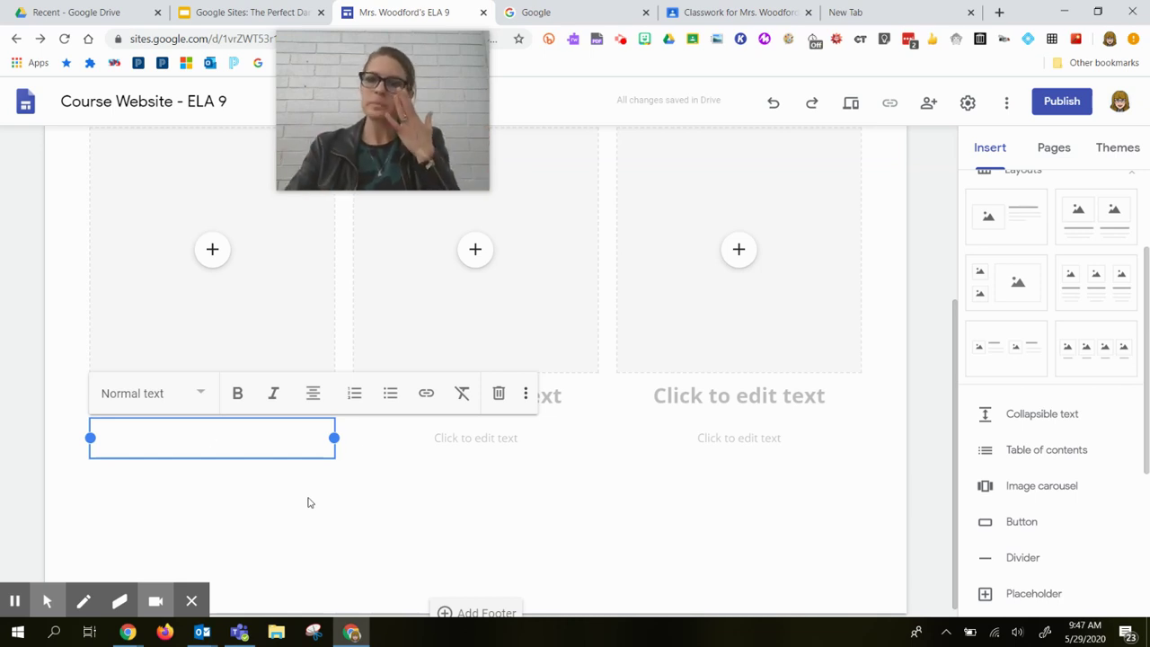
- Return to the Home page and review the insertable components, from Collapsible text to Docs
{"action": "scroll", "coordinate": [688, 228], "scroll_direction": "up", "scroll_amount": 3}
{"action": "left_click", "coordinate": [565, 157]}
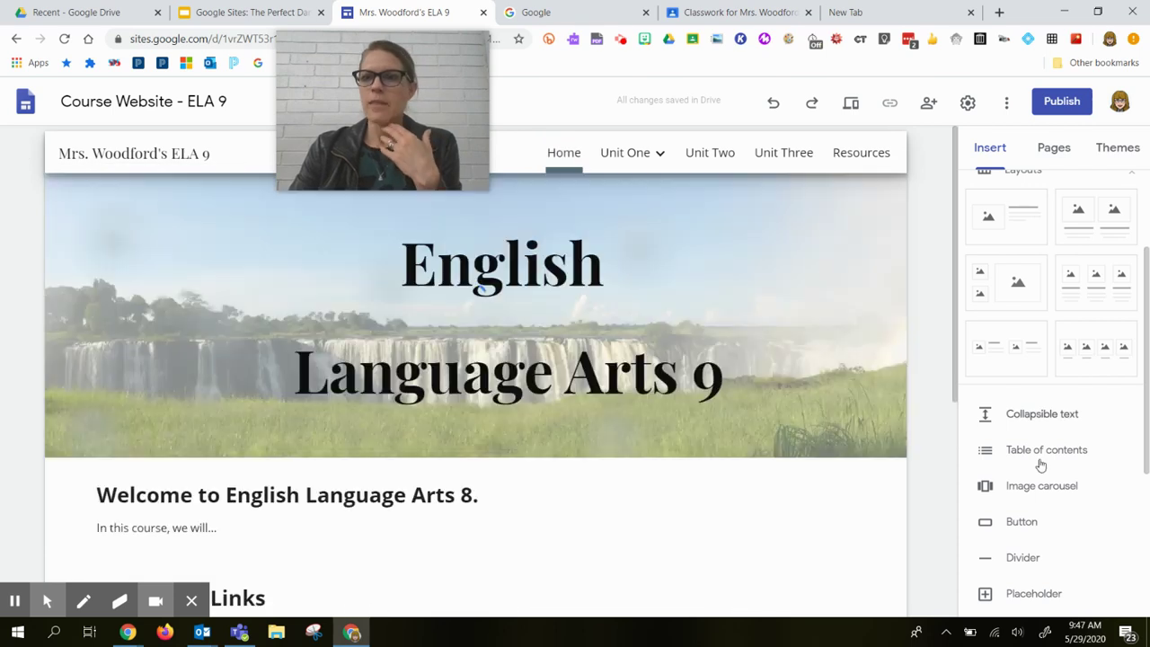
{"action": "scroll", "coordinate": [1039, 464], "scroll_direction": "down", "scroll_amount": 2}
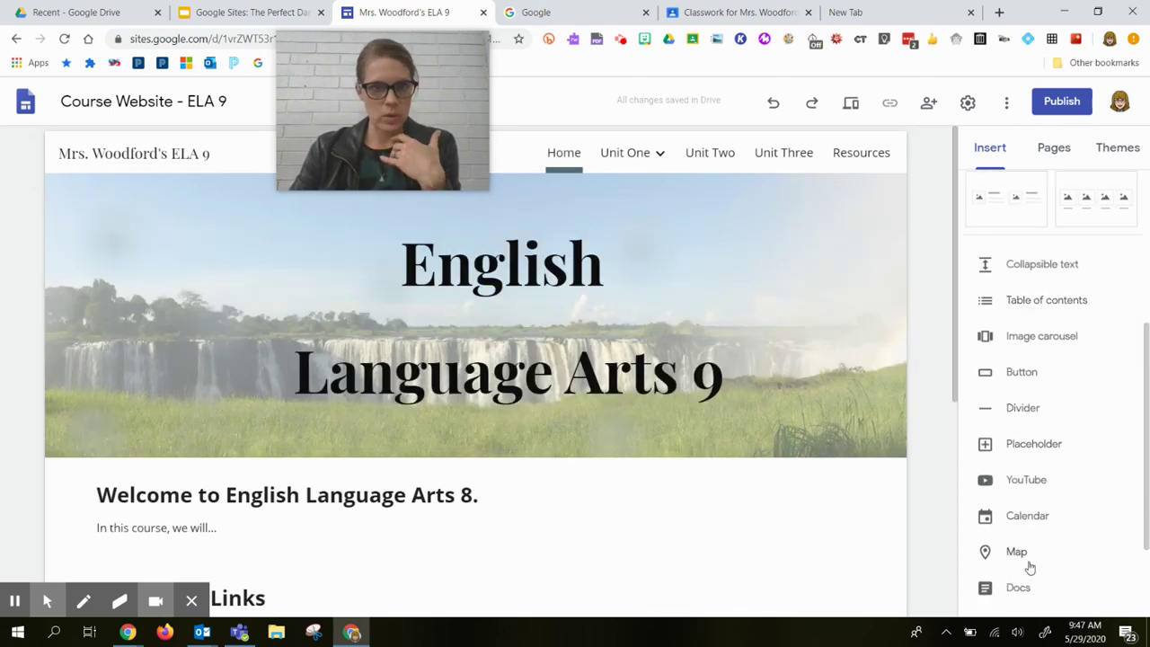
{"action": "scroll", "coordinate": [692, 523], "scroll_direction": "down", "scroll_amount": 2}
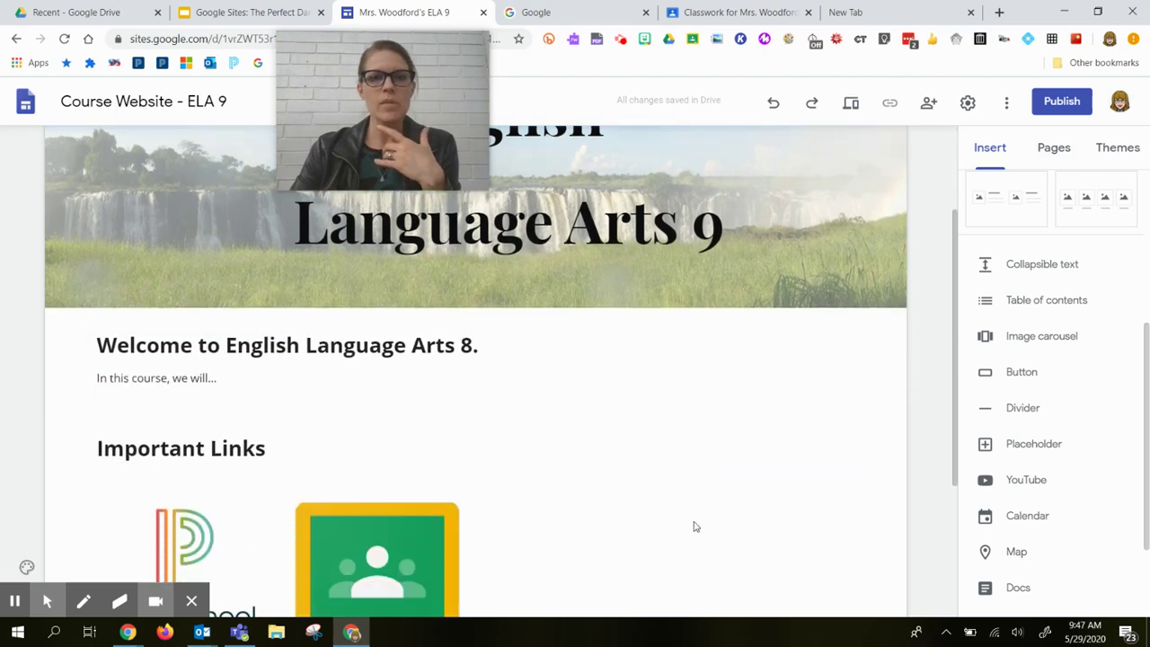
- Show the text styles available for the welcome heading and for the paragraph below it
{"action": "left_click", "coordinate": [357, 352]}
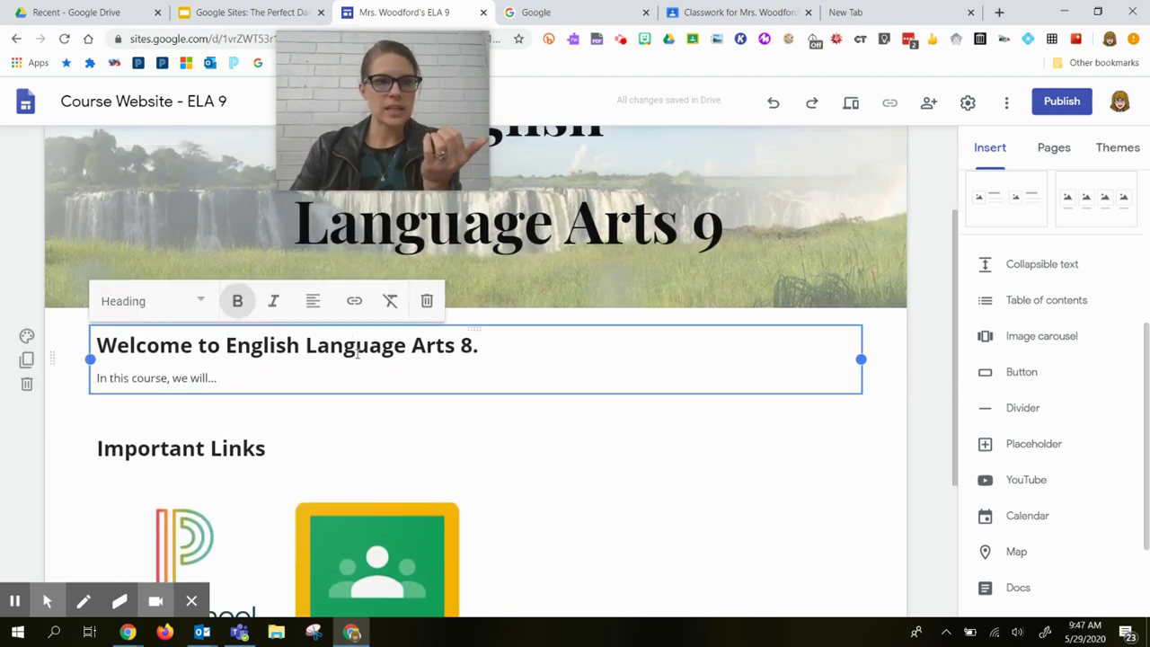
{"action": "left_click", "coordinate": [186, 310]}
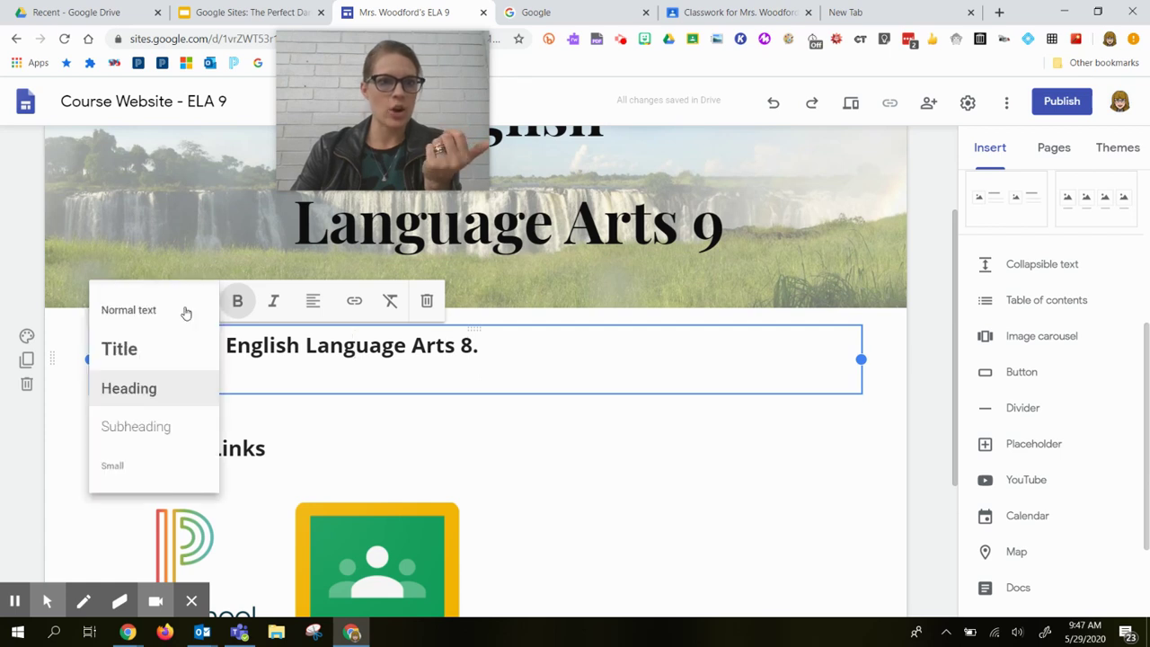
{"action": "left_click", "coordinate": [333, 364]}
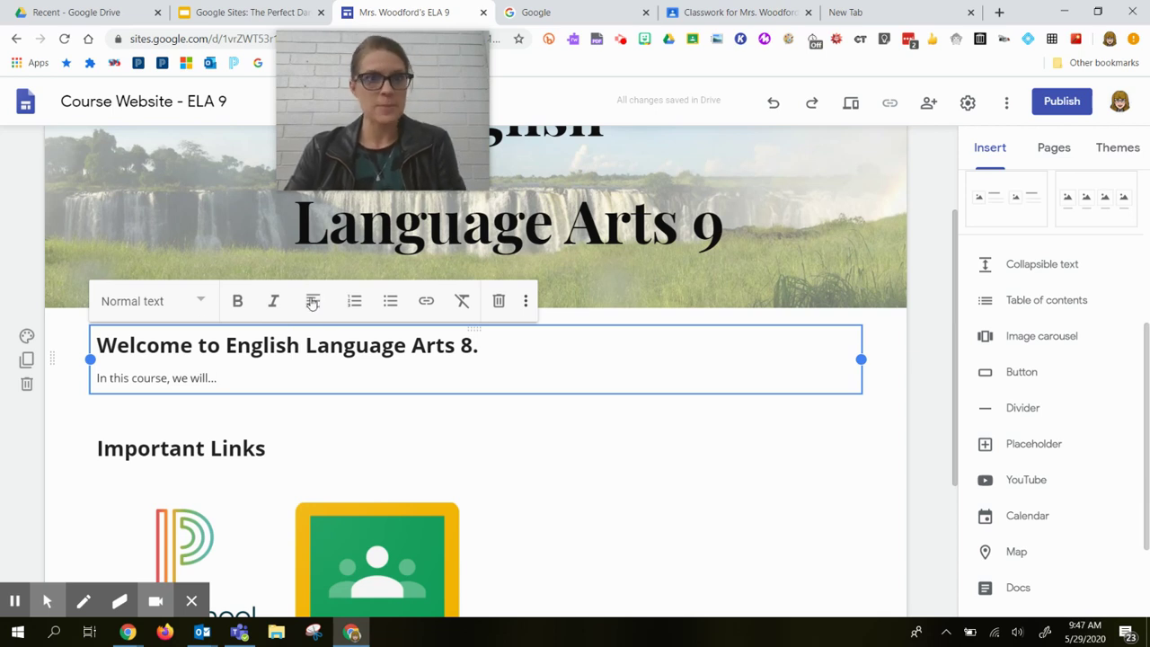
{"action": "left_click", "coordinate": [201, 301]}
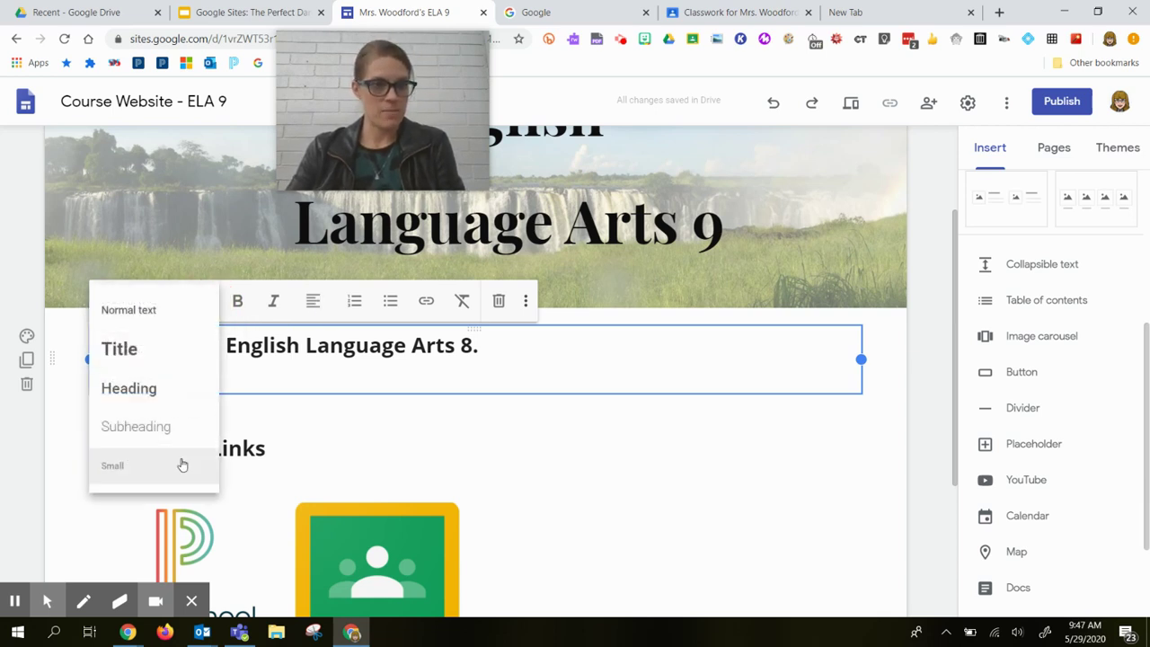
{"action": "left_click", "coordinate": [325, 376]}
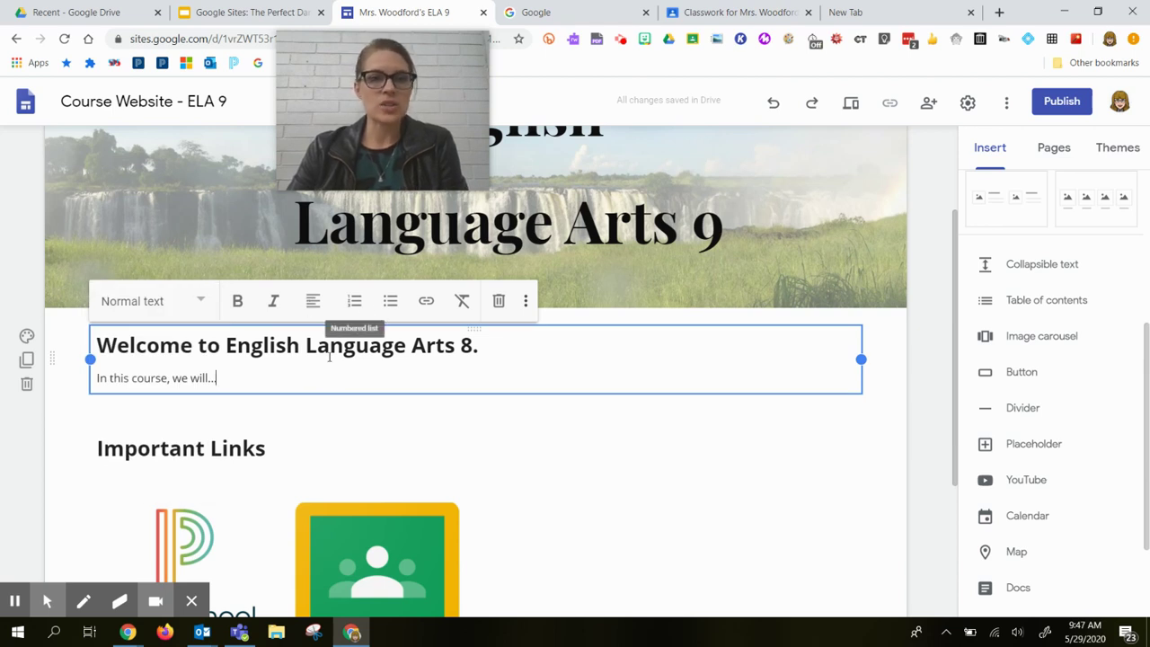
- Center the heading "Welcome to English Language Arts 8." within its text box
{"action": "left_click", "coordinate": [319, 345]}
{"action": "left_click", "coordinate": [313, 306]}
{"action": "left_click", "coordinate": [313, 348]}
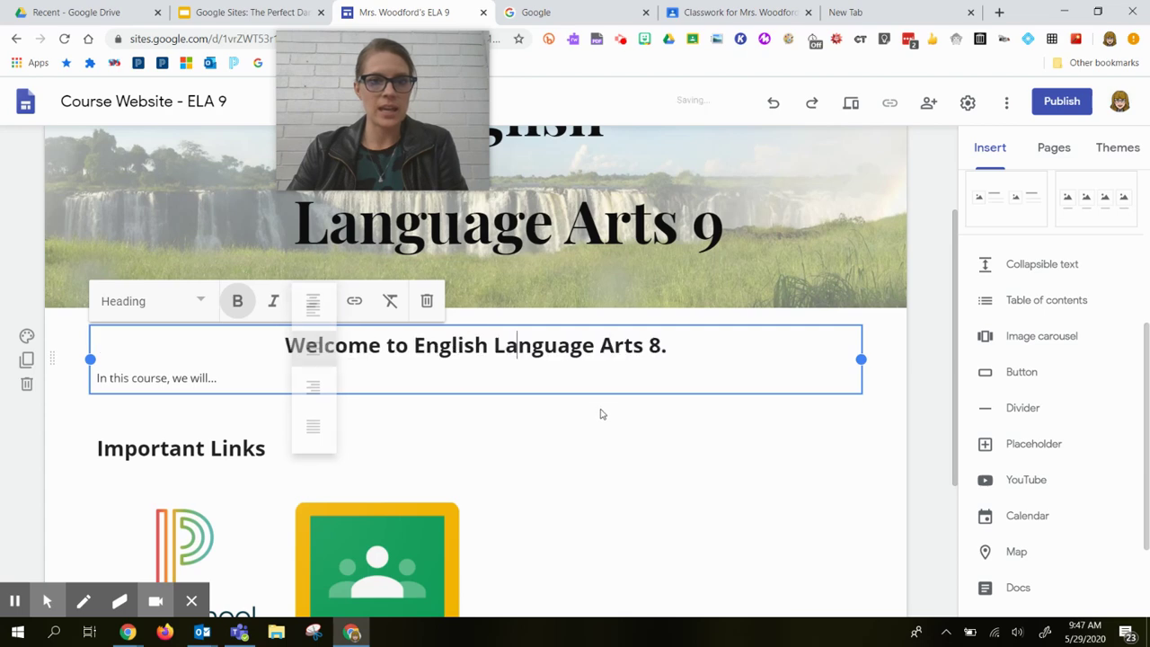
- Show the additional formatting options, Code font and Strikethrough, for the "In this course, we will..." paragraph
{"action": "left_click", "coordinate": [267, 377]}
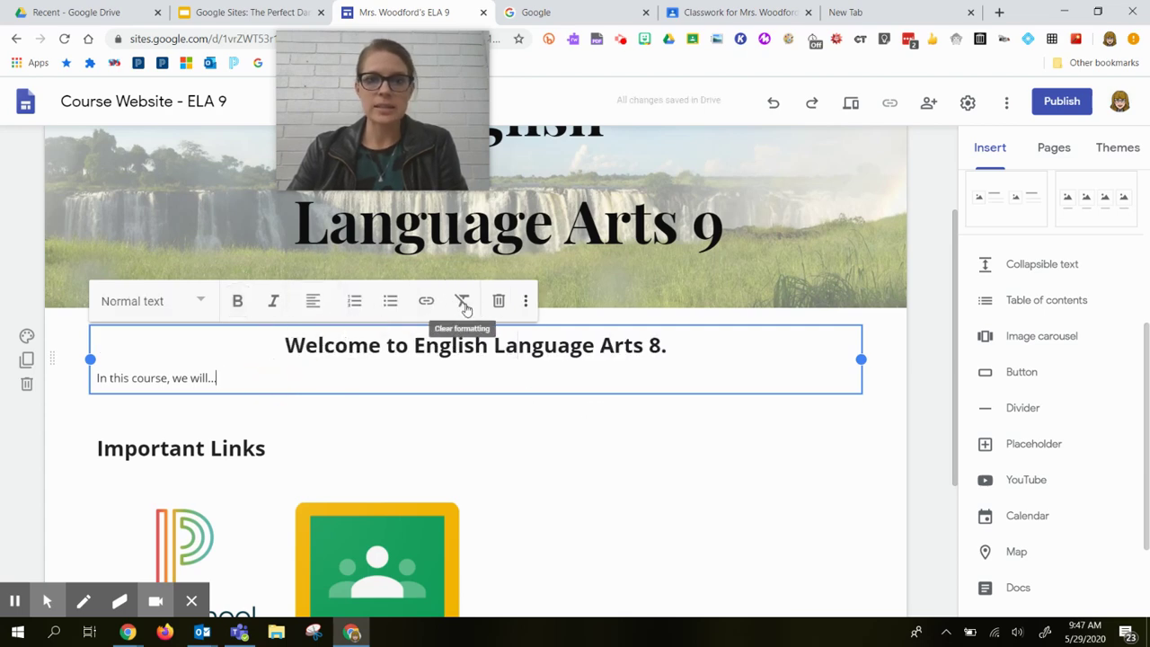
{"action": "left_click", "coordinate": [527, 301]}
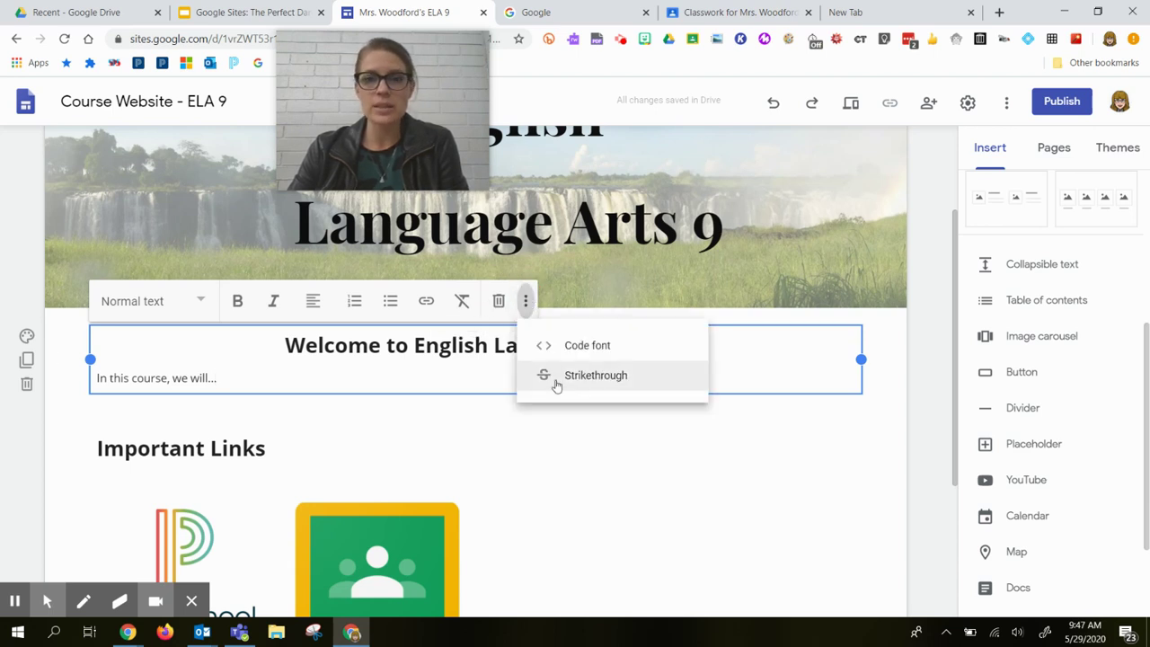
{"action": "left_click", "coordinate": [293, 413]}
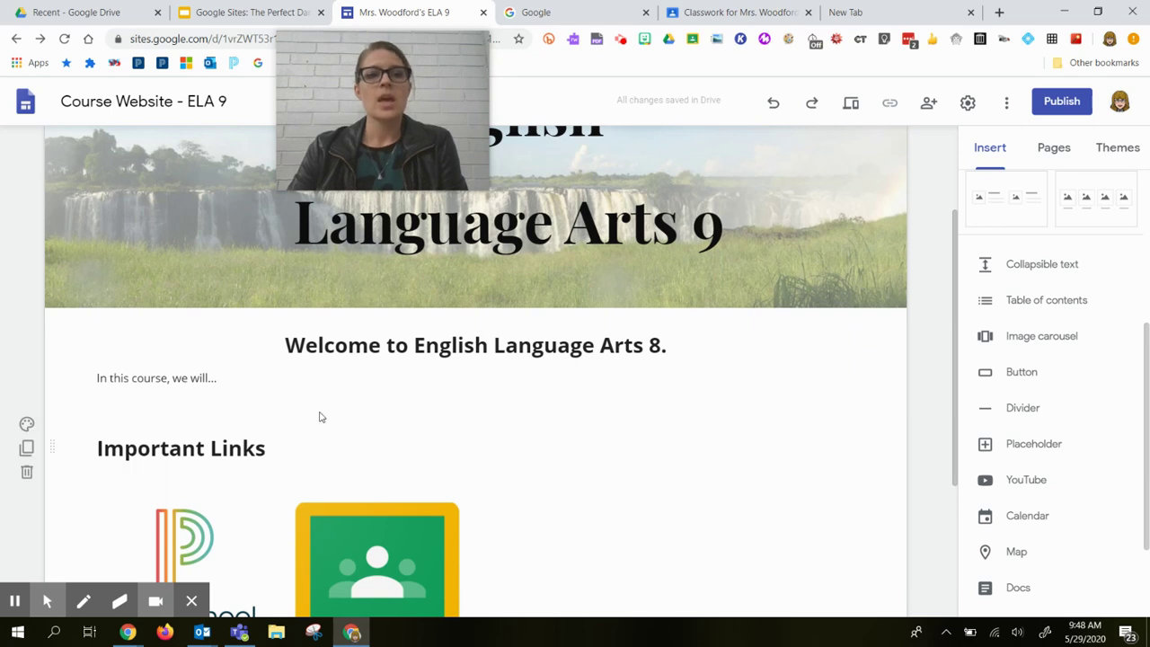
- Narrow the welcome text box on the Home page to about two thirds of its width
{"action": "scroll", "coordinate": [860, 362], "scroll_direction": "down", "scroll_amount": 2}
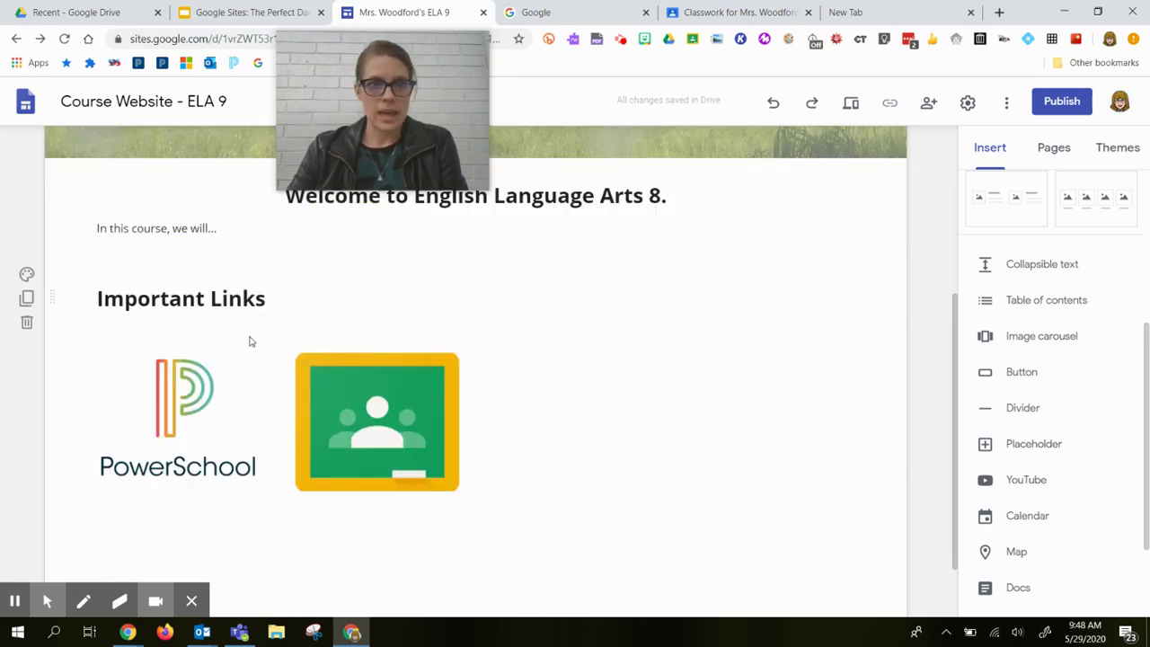
{"action": "scroll", "coordinate": [622, 417], "scroll_direction": "down", "scroll_amount": 1}
{"action": "scroll", "coordinate": [378, 422], "scroll_direction": "up", "scroll_amount": 3}
{"action": "left_click", "coordinate": [349, 431]}
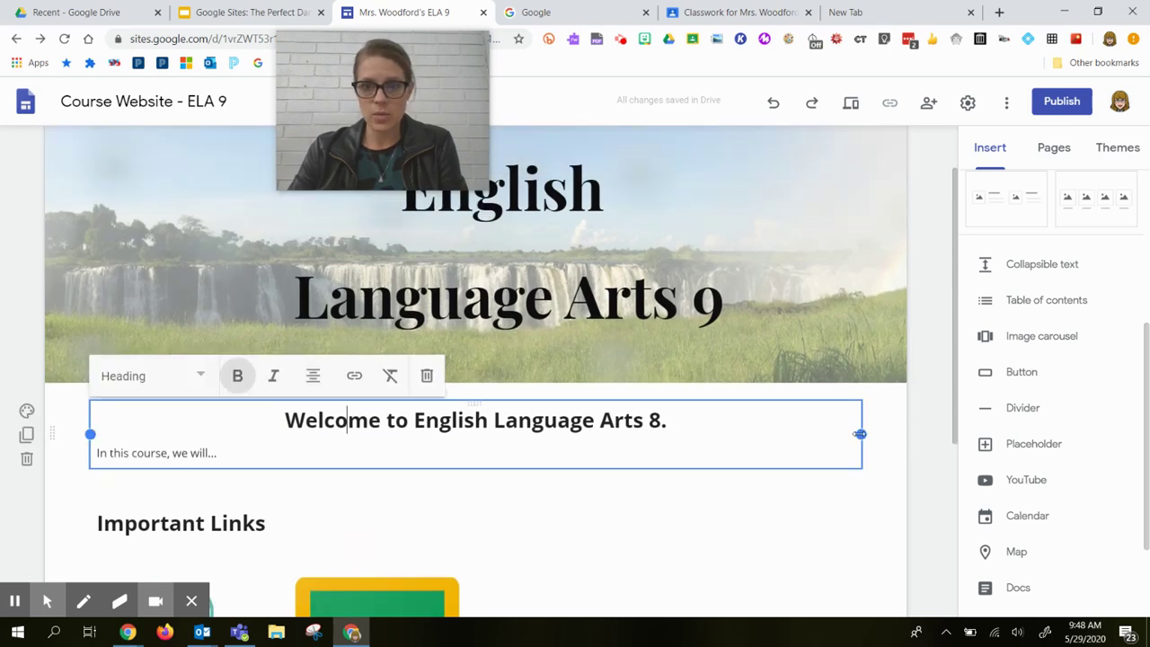
{"action": "left_click_drag", "start_coordinate": [859, 434], "coordinate": [615, 428]}
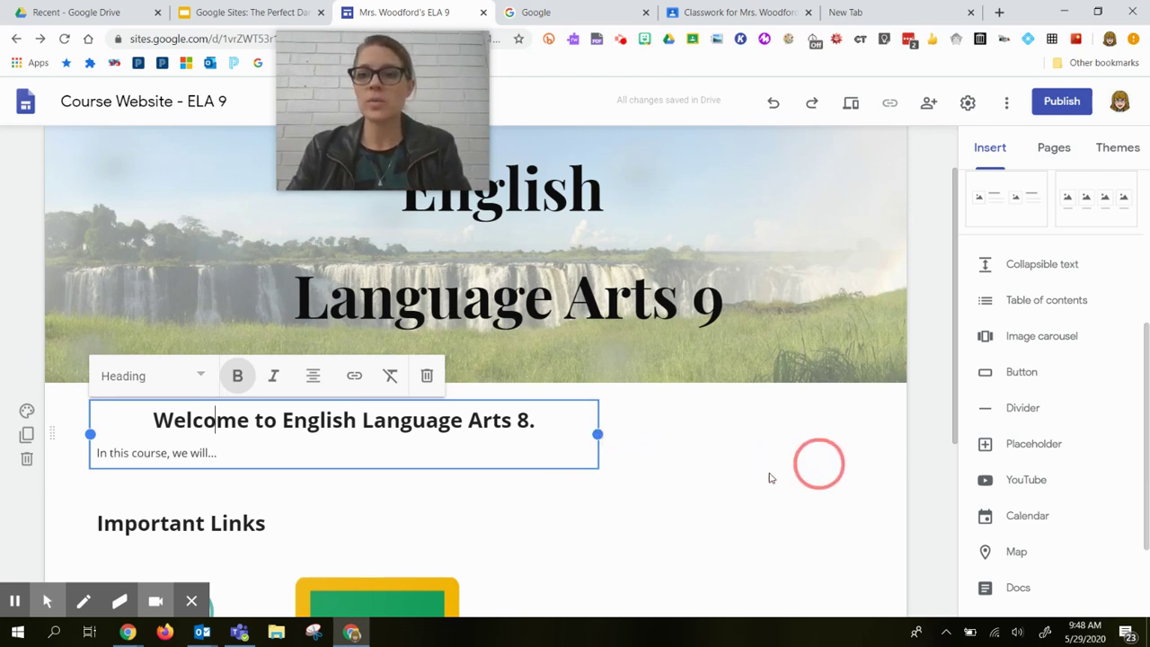
{"action": "scroll", "coordinate": [752, 477], "scroll_direction": "down", "scroll_amount": 1}
{"action": "scroll", "coordinate": [755, 476], "scroll_direction": "up", "scroll_amount": 1}
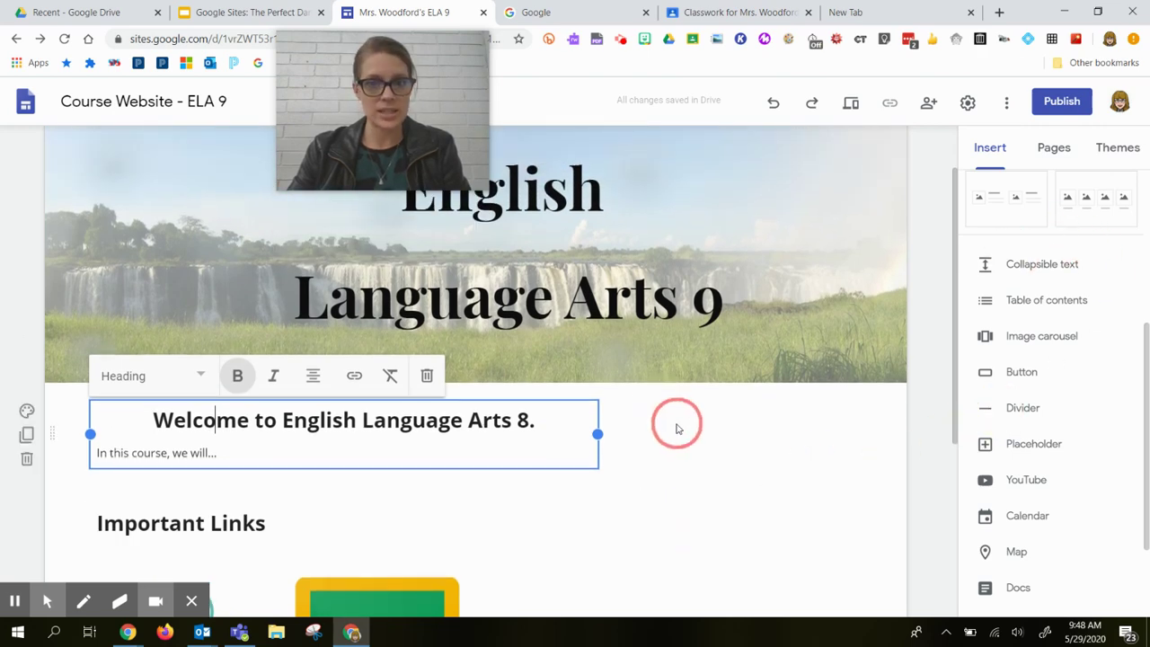
- Insert the wide open-book photo on the Home page from a Google image search for "novel"
{"action": "scroll", "coordinate": [1141, 476], "scroll_direction": "up", "scroll_amount": 3}
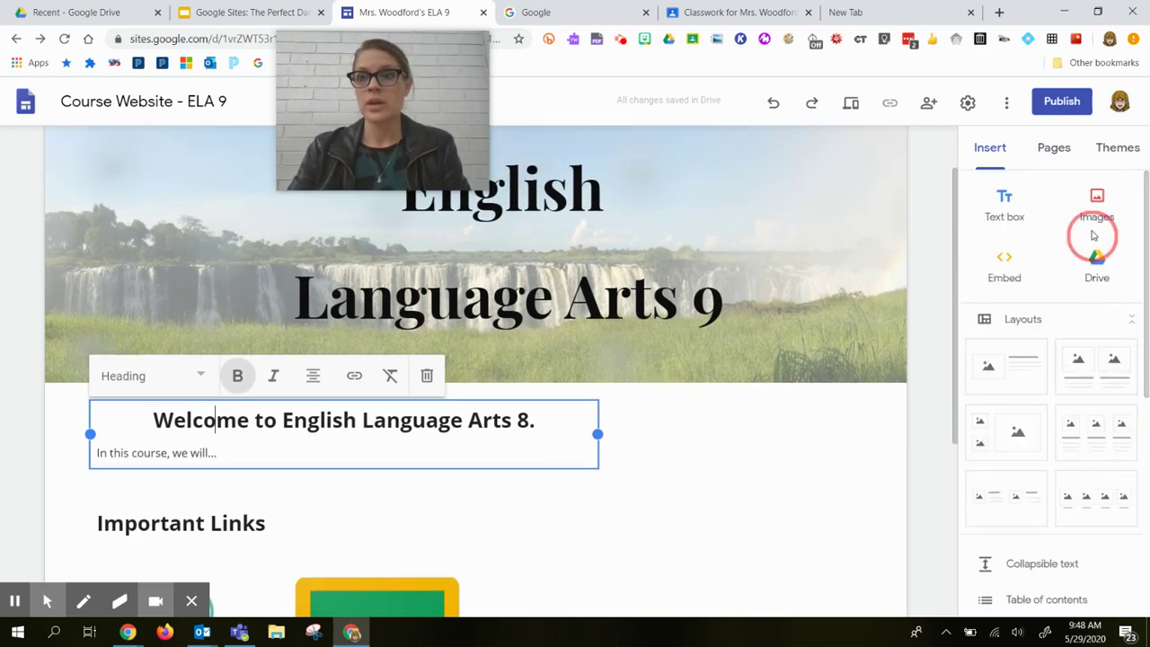
{"action": "left_click", "coordinate": [1096, 202]}
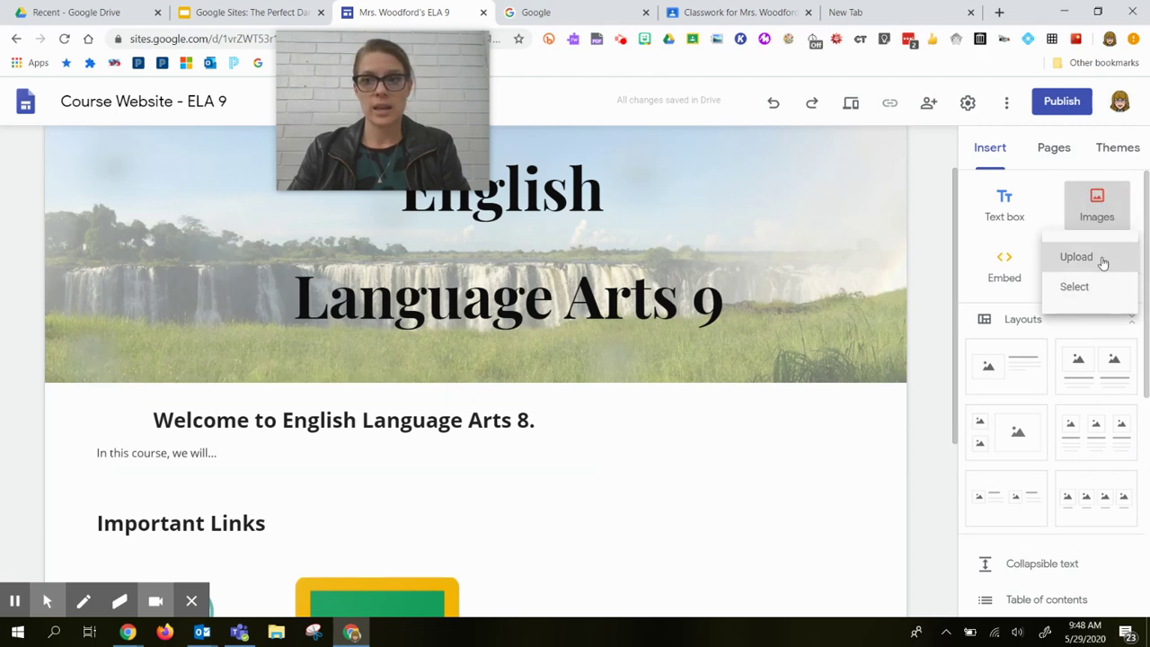
{"action": "left_click", "coordinate": [1078, 287]}
{"action": "left_click_drag", "start_coordinate": [434, 133], "coordinate": [199, 150]}
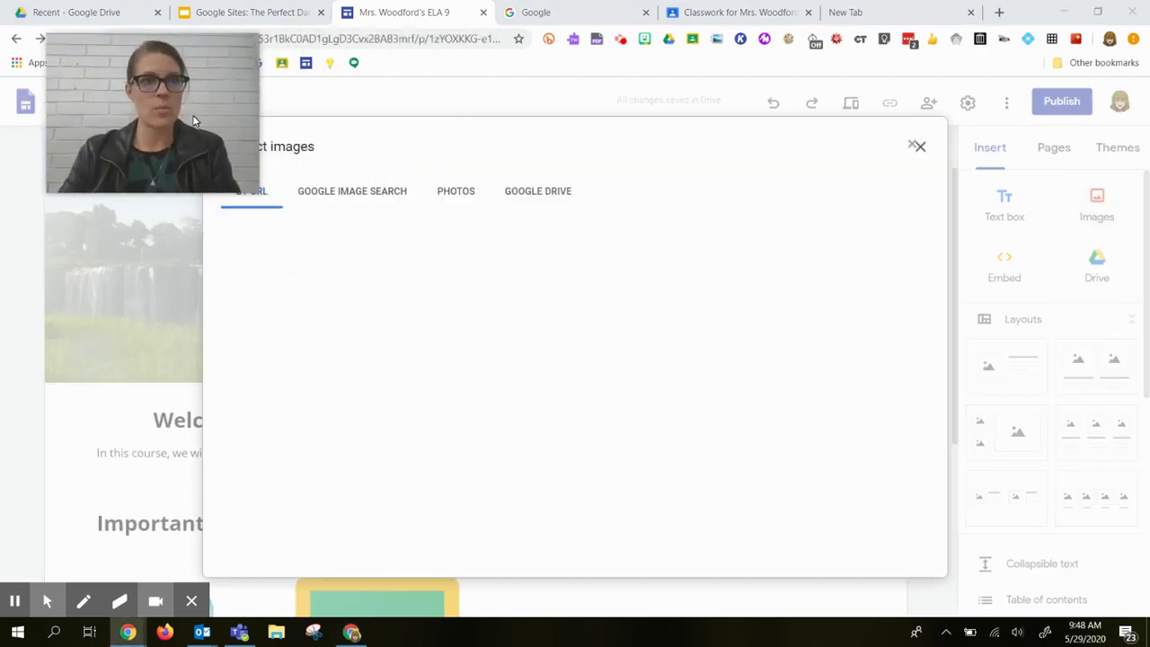
{"action": "left_click", "coordinate": [359, 191]}
{"action": "left_click", "coordinate": [540, 146]}
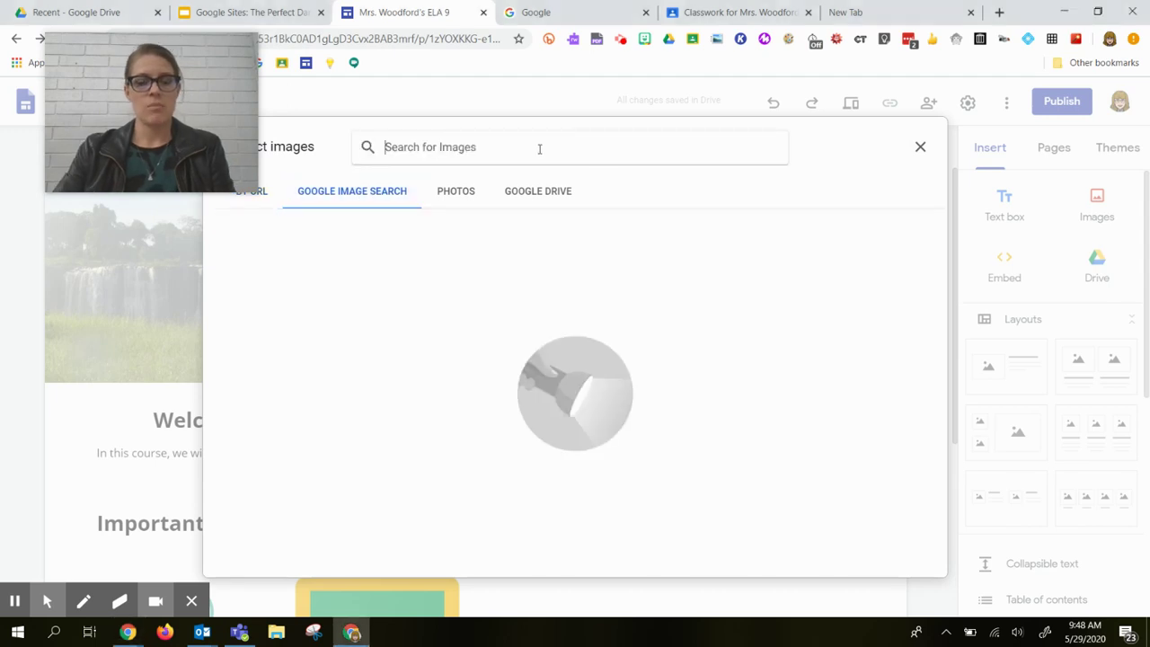
{"action": "type", "text": "nova"}
{"action": "key", "text": "BackSpace"}
{"action": "key", "text": "BackSpace"}
{"action": "key", "text": "BackSpace"}
{"action": "key", "text": "BackSpace"}
{"action": "type", "text": "boo"}
{"action": "key", "text": "BackSpace"}
{"action": "key", "text": "BackSpace"}
{"action": "key", "text": "BackSpace"}
{"action": "type", "text": "nova"}
{"action": "key", "text": "BackSpace"}
{"action": "type", "text": "el"}
{"action": "key", "text": "Return"}
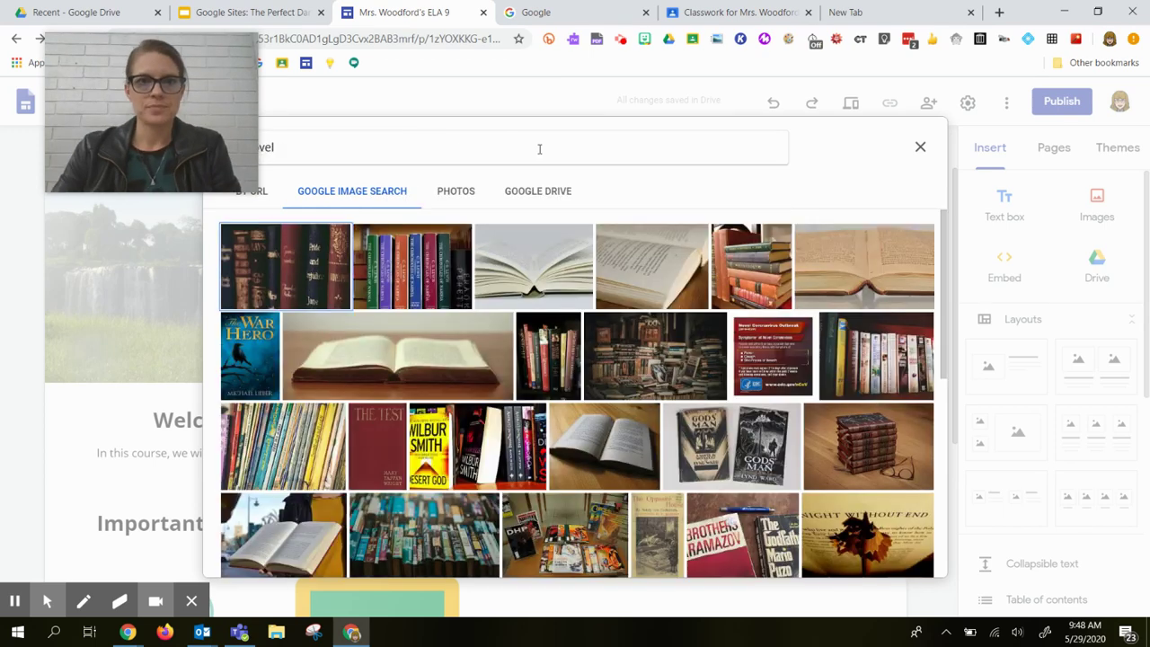
{"action": "left_click", "coordinate": [400, 359]}
{"action": "left_click", "coordinate": [903, 560]}
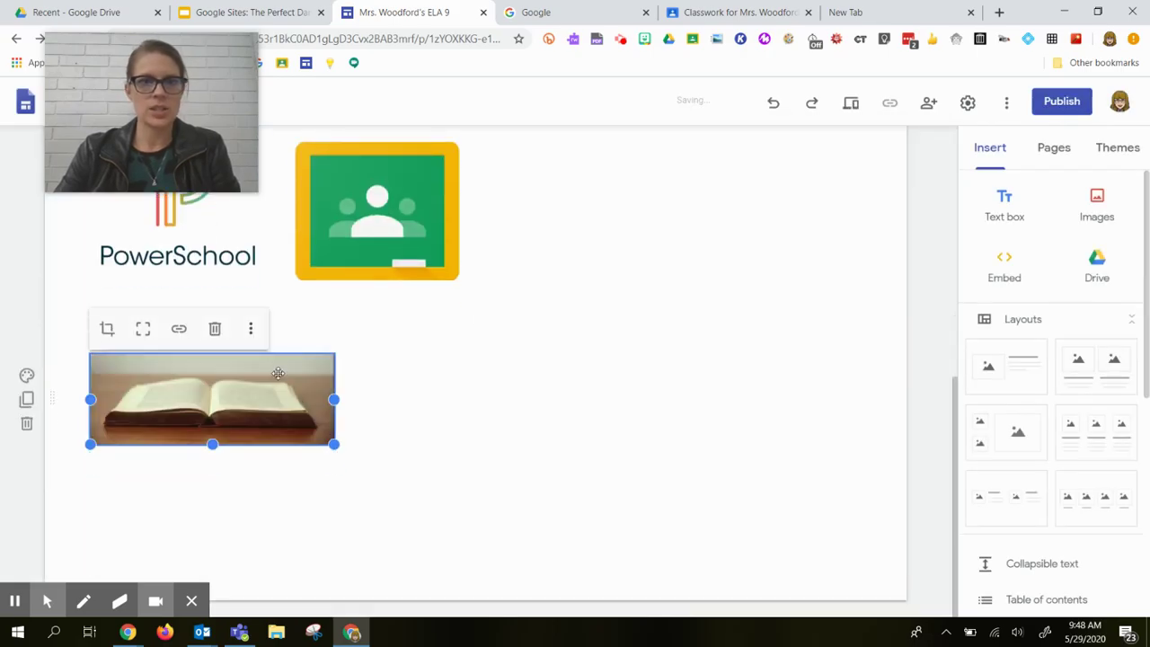
- Try to move the open-book image up beside the welcome text
{"action": "scroll", "coordinate": [456, 418], "scroll_direction": "up", "scroll_amount": 2}
{"action": "left_click_drag", "start_coordinate": [299, 539], "coordinate": [742, 148]}
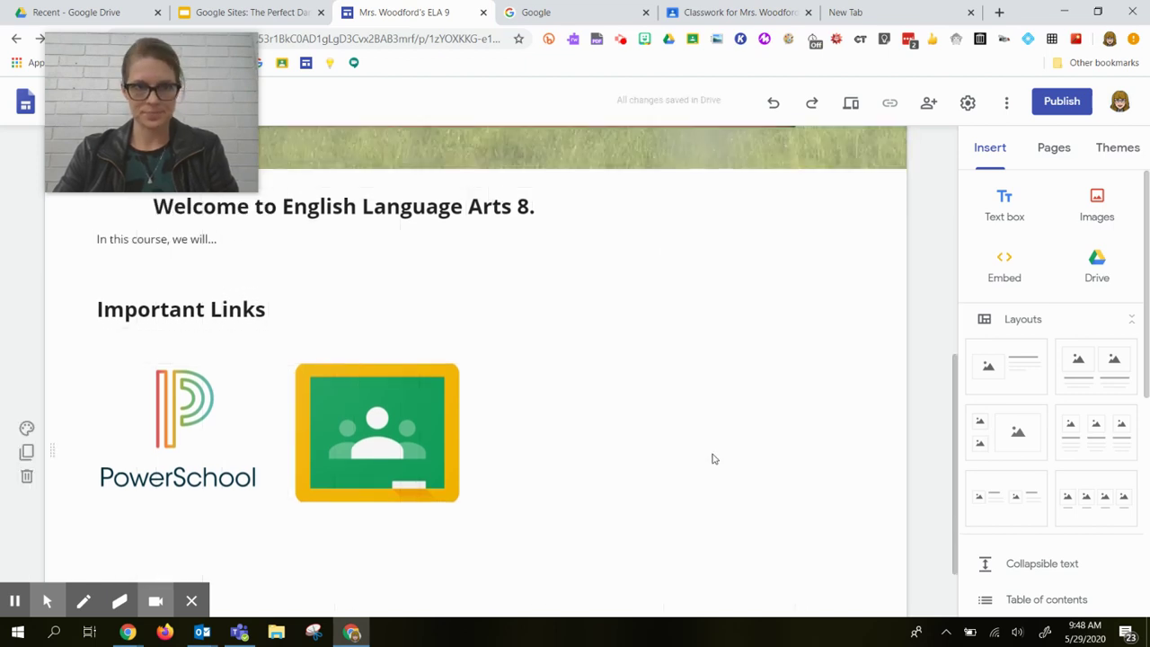
{"action": "scroll", "coordinate": [610, 434], "scroll_direction": "down", "scroll_amount": 1}
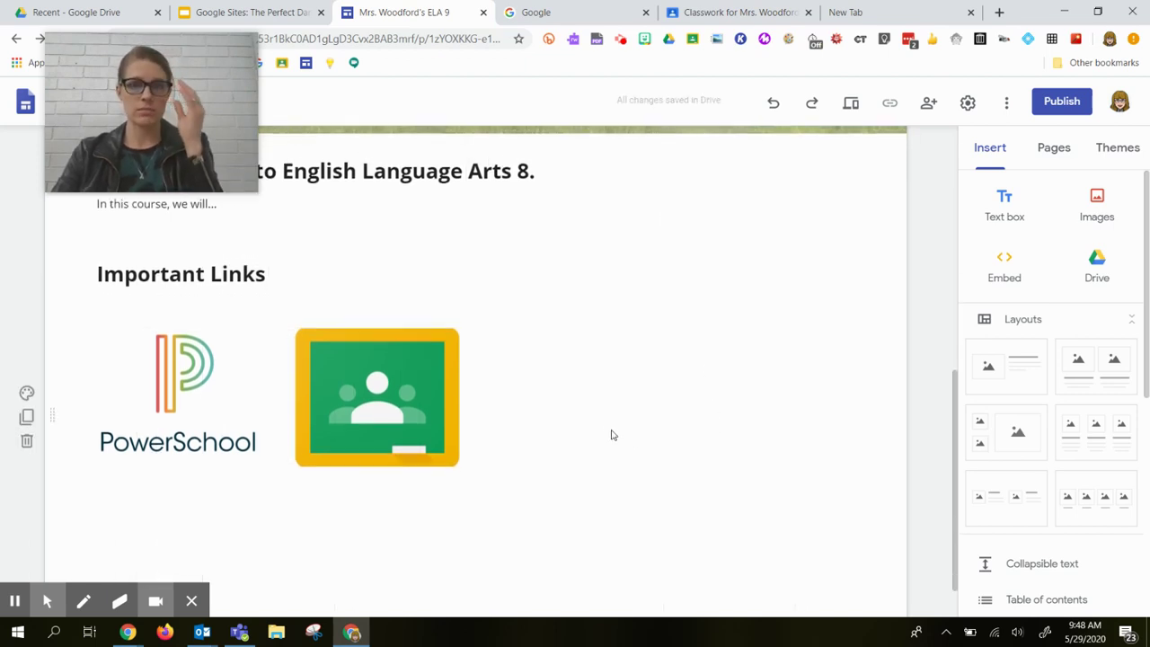
{"action": "scroll", "coordinate": [665, 431], "scroll_direction": "up", "scroll_amount": 5}
{"action": "scroll", "coordinate": [688, 428], "scroll_direction": "down", "scroll_amount": 3}
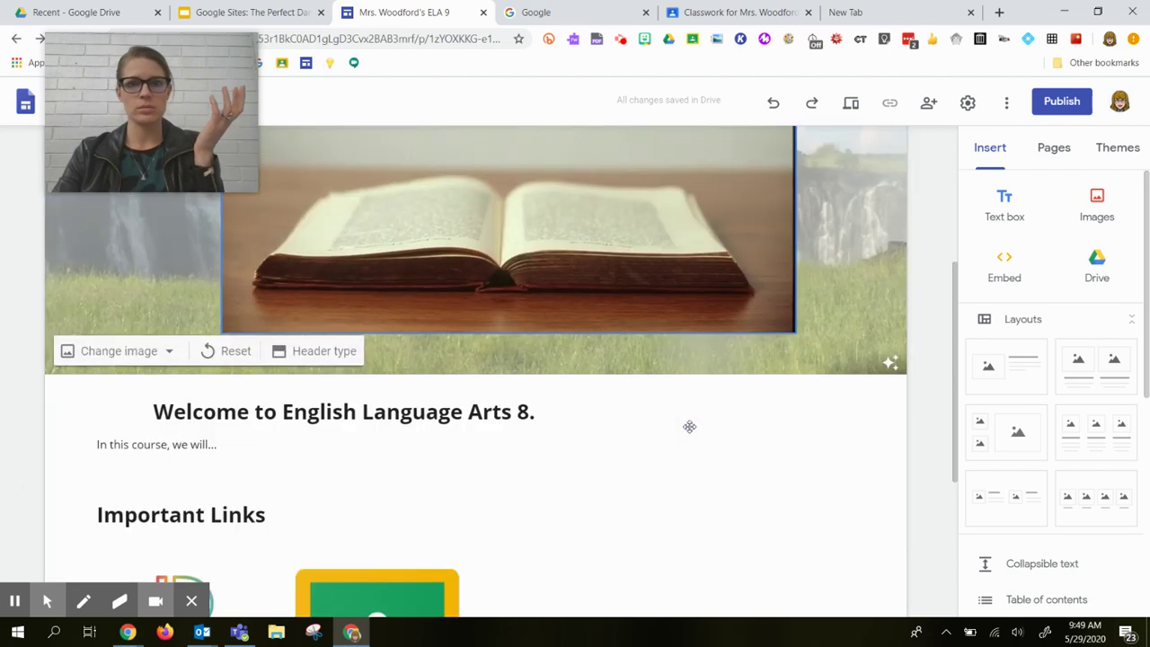
- Move the open-book image out of the header banner and fit it into the space beside the welcome text
{"action": "scroll", "coordinate": [609, 325], "scroll_direction": "up", "scroll_amount": 1}
{"action": "left_click", "coordinate": [621, 314]}
{"action": "left_click_drag", "start_coordinate": [673, 393], "coordinate": [632, 468]}
{"action": "left_click", "coordinate": [737, 417]}
{"action": "scroll", "coordinate": [809, 452], "scroll_direction": "down", "scroll_amount": 3}
{"action": "left_click", "coordinate": [749, 428]}
{"action": "left_click", "coordinate": [744, 310]}
{"action": "scroll", "coordinate": [742, 305], "scroll_direction": "up", "scroll_amount": 2}
{"action": "left_click_drag", "start_coordinate": [734, 338], "coordinate": [565, 192]}
{"action": "left_click", "coordinate": [631, 226]}
{"action": "left_click_drag", "start_coordinate": [666, 269], "coordinate": [729, 270]}
{"action": "left_click_drag", "start_coordinate": [416, 270], "coordinate": [265, 272]}
- Show the Drive files available for insertion on the Home page
{"action": "scroll", "coordinate": [772, 526], "scroll_direction": "down", "scroll_amount": 3}
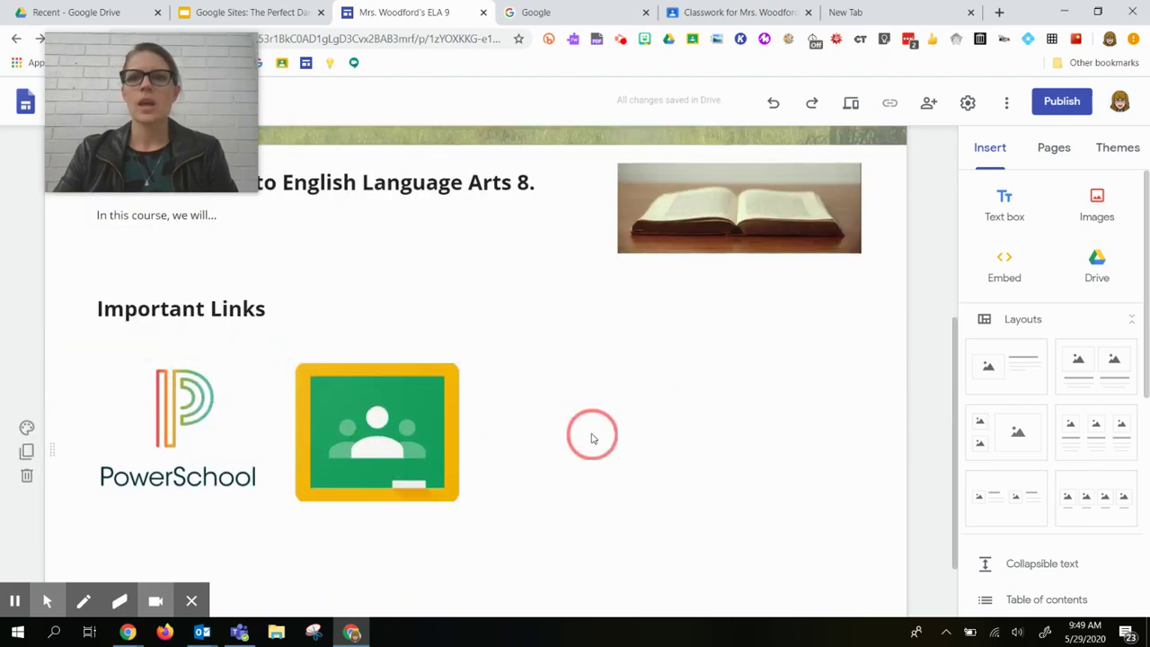
{"action": "scroll", "coordinate": [628, 413], "scroll_direction": "down", "scroll_amount": 1}
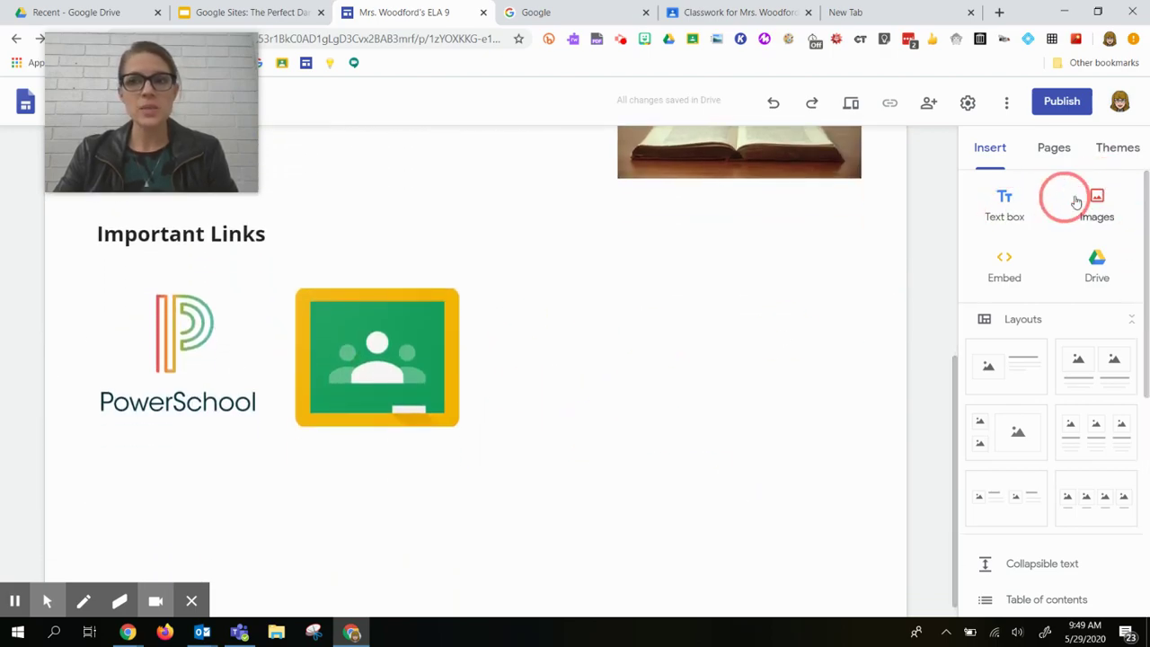
{"action": "left_click", "coordinate": [1100, 272]}
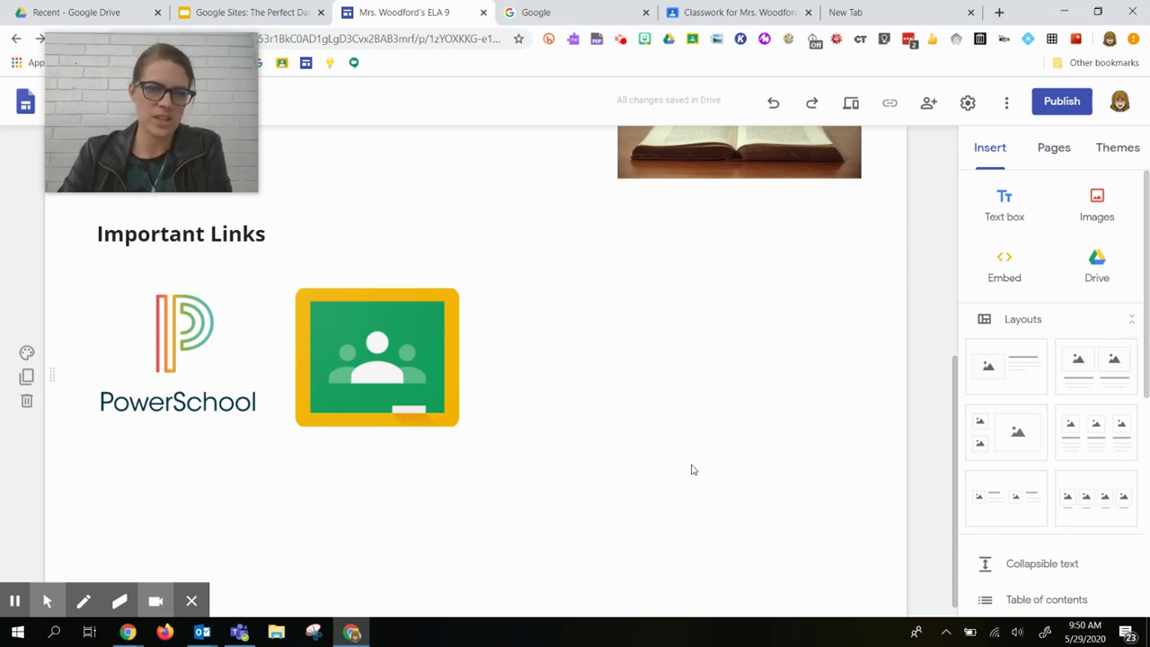
{"action": "scroll", "coordinate": [691, 468], "scroll_direction": "up", "scroll_amount": 3}
{"action": "scroll", "coordinate": [718, 509], "scroll_direction": "down", "scroll_amount": 3}
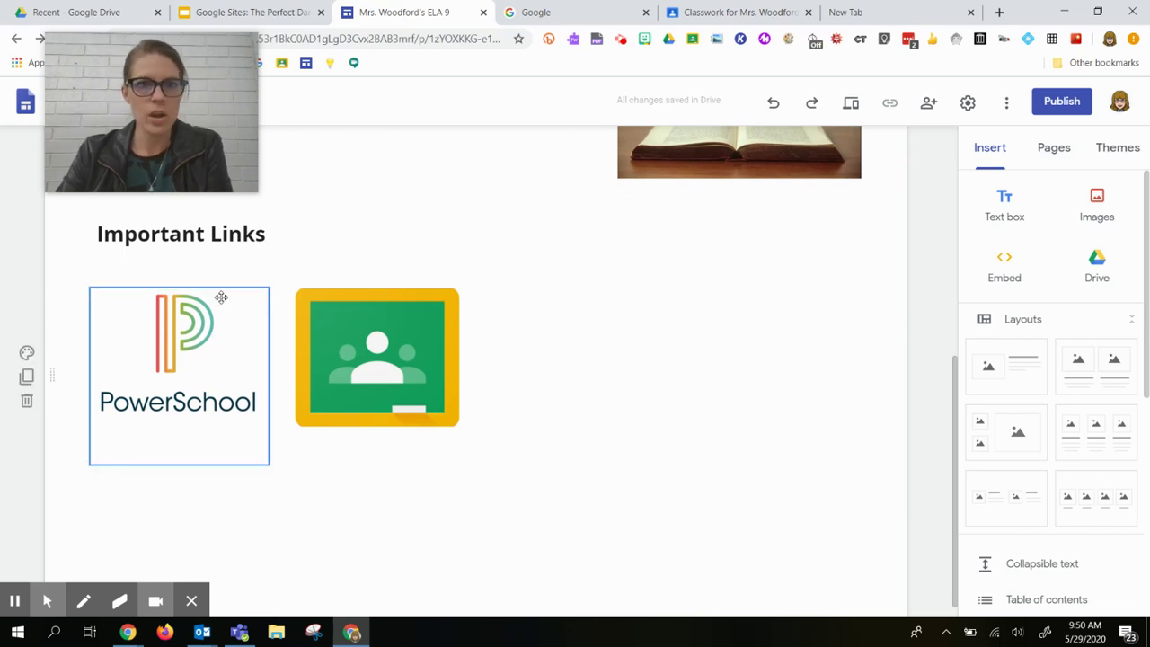
{"action": "scroll", "coordinate": [1069, 405], "scroll_direction": "down", "scroll_amount": 3}
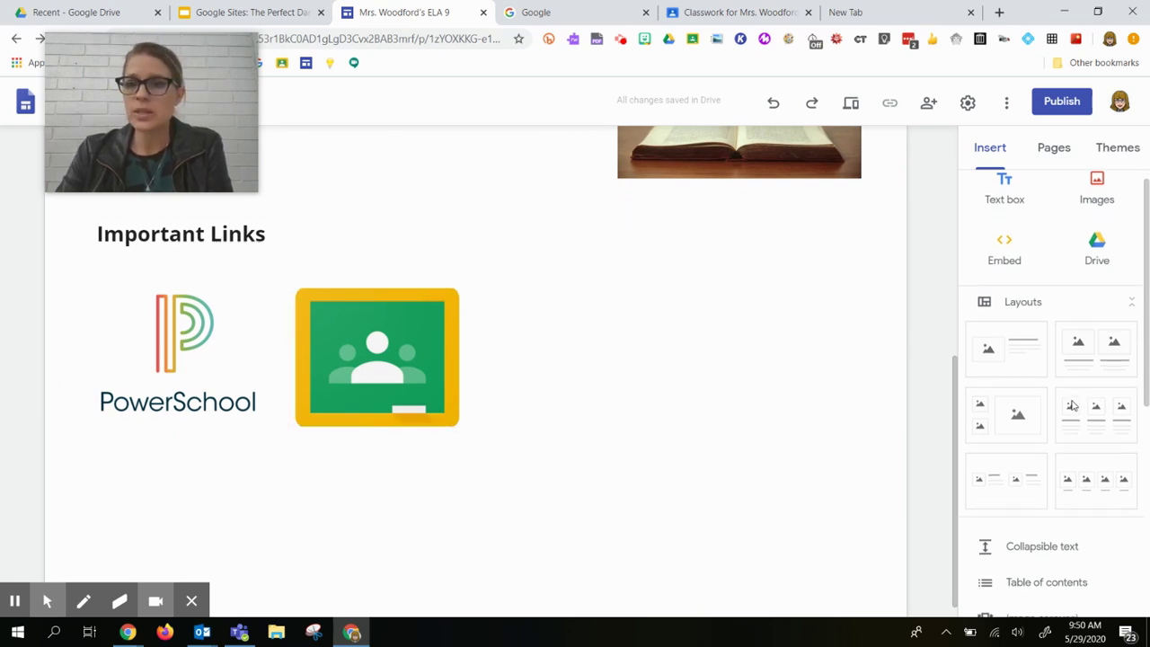
{"action": "scroll", "coordinate": [1039, 334], "scroll_direction": "down", "scroll_amount": 3}
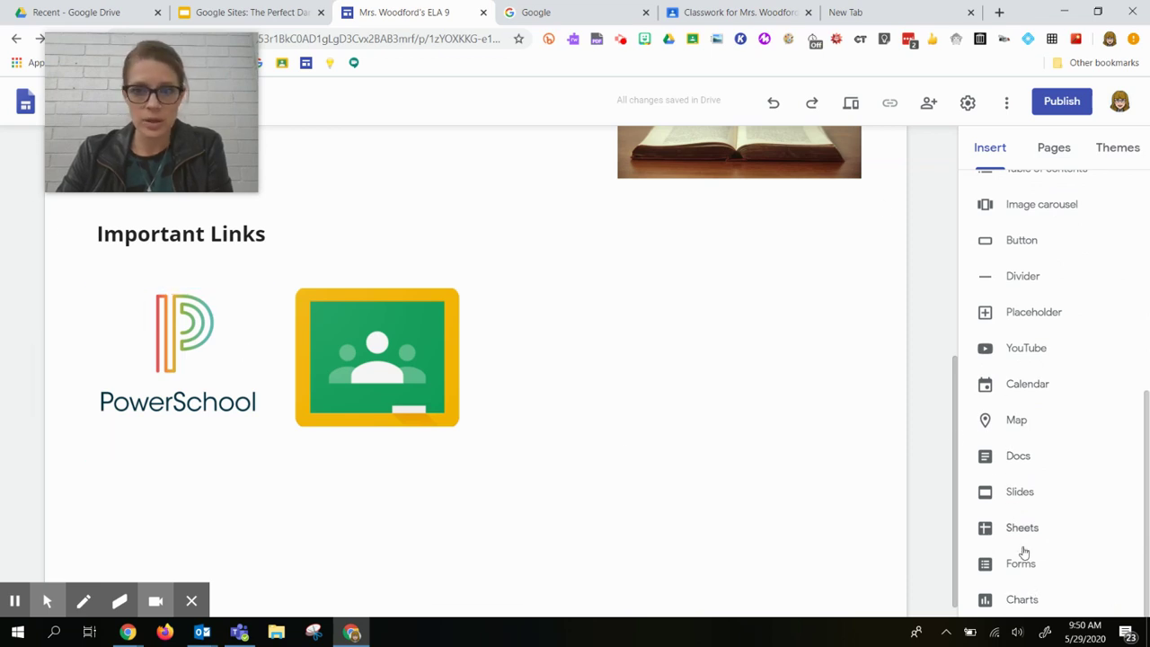
{"action": "left_click", "coordinate": [194, 332]}
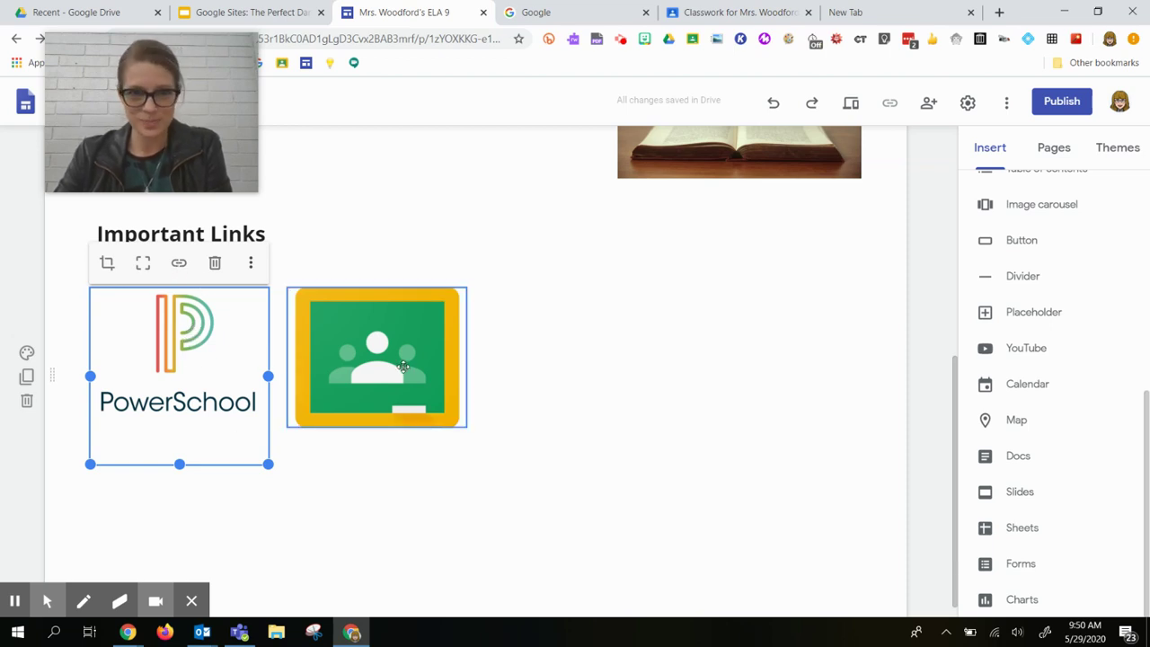
{"action": "left_click", "coordinate": [178, 264]}
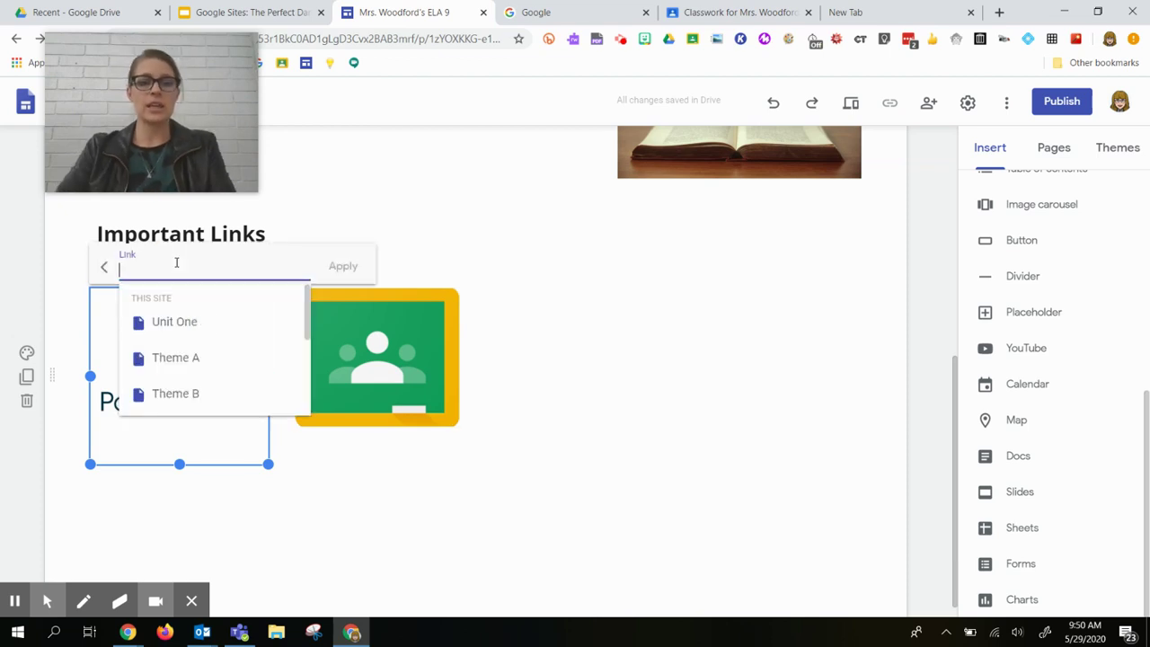
{"action": "type", "text": "www."}
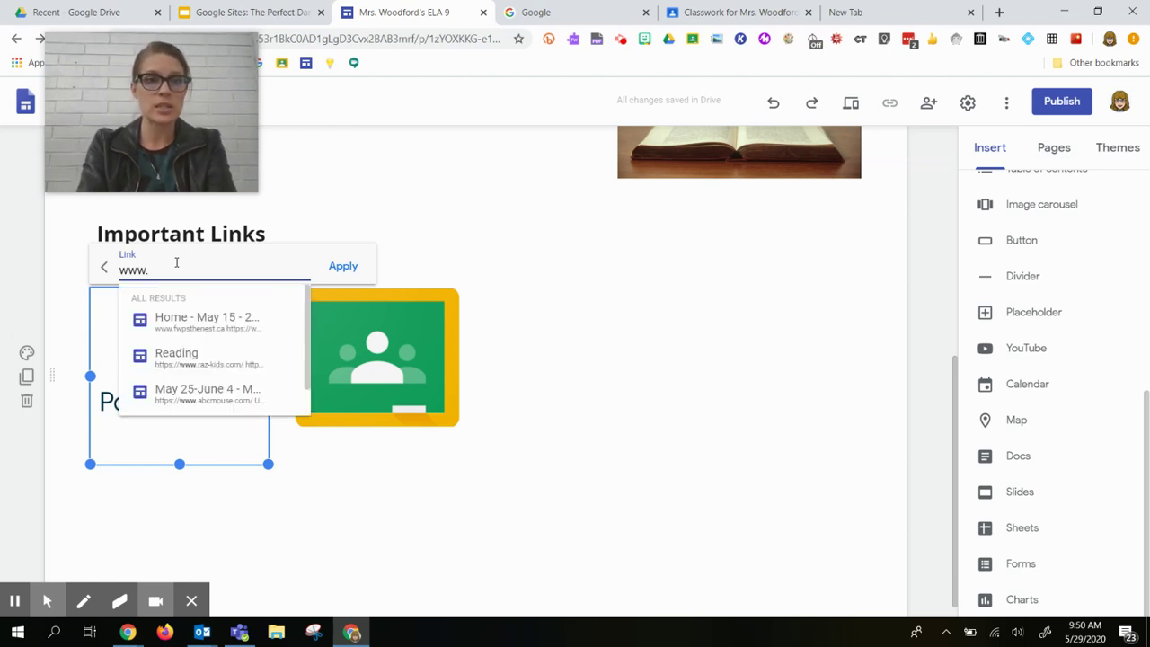
{"action": "type", "text": "powerscho"}
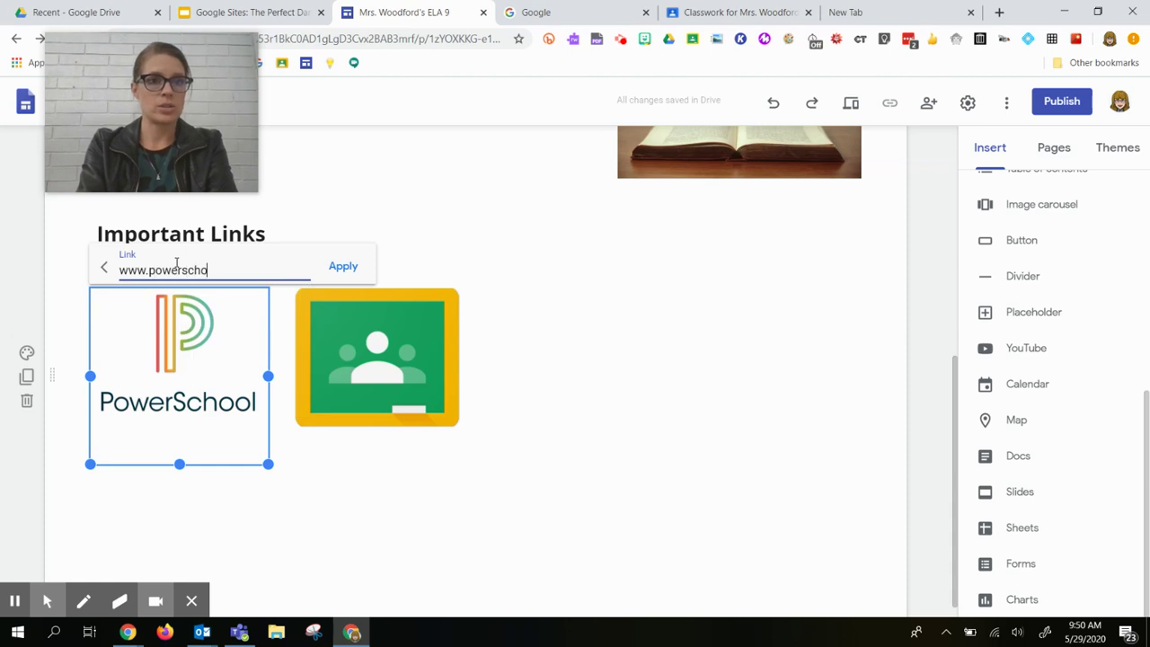
{"action": "type", "text": "ol.sturgeon.ab.ca/"}
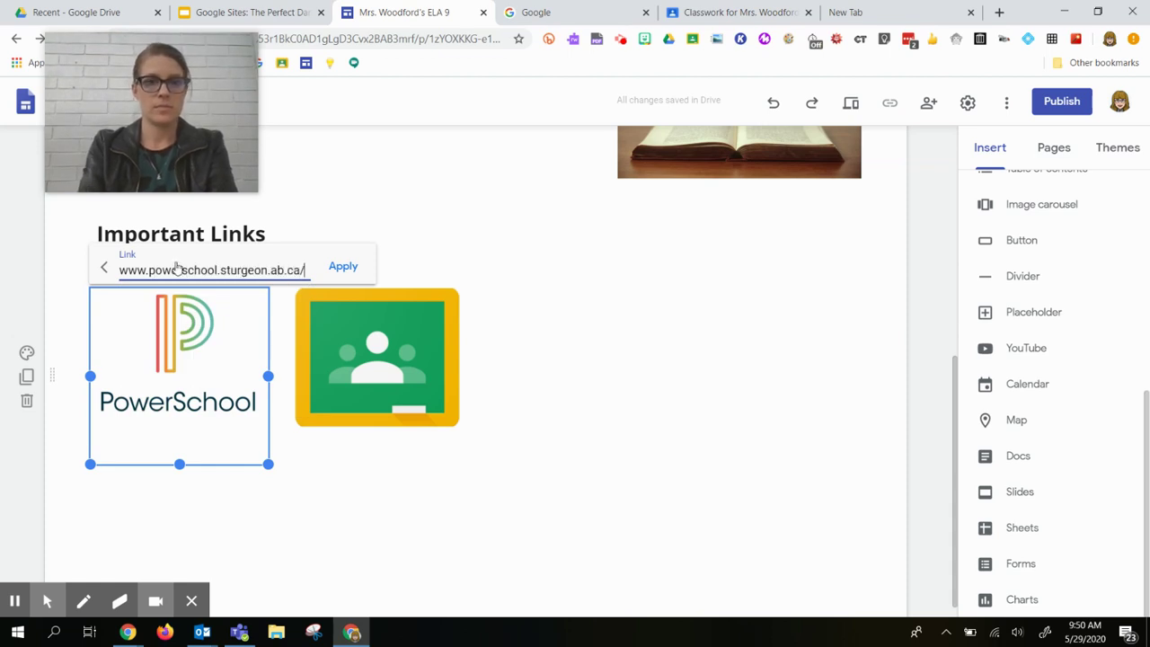
{"action": "key", "text": "Return"}
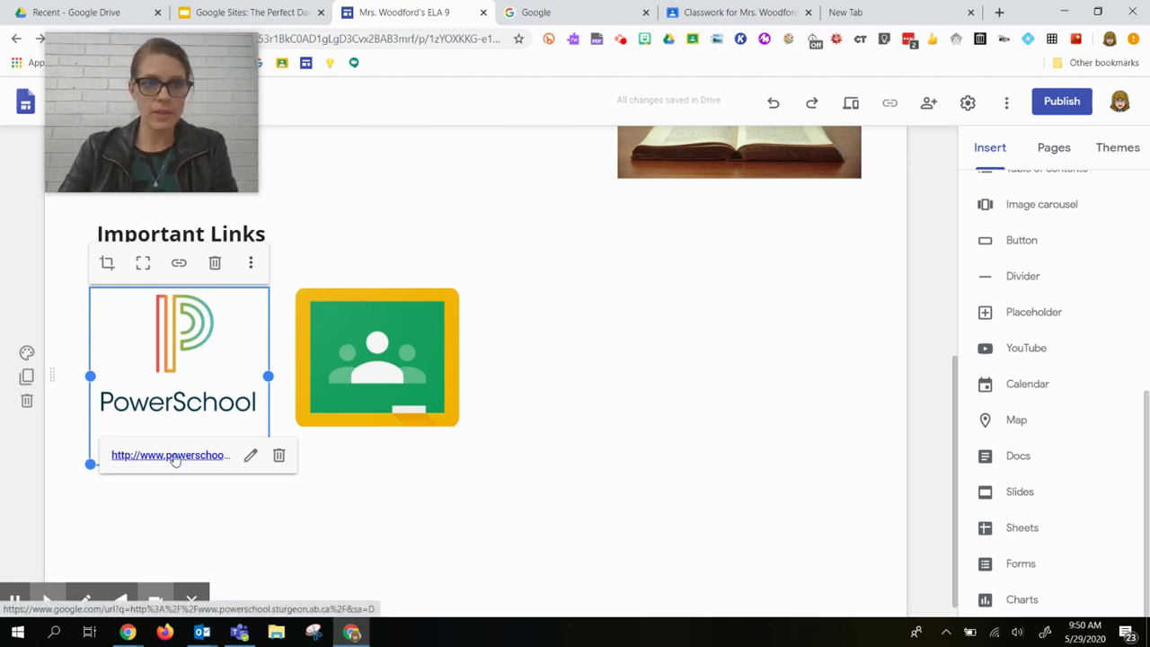
- Link the Google Classroom icon under Important Links to classroom.google.com
{"action": "left_click", "coordinate": [399, 341]}
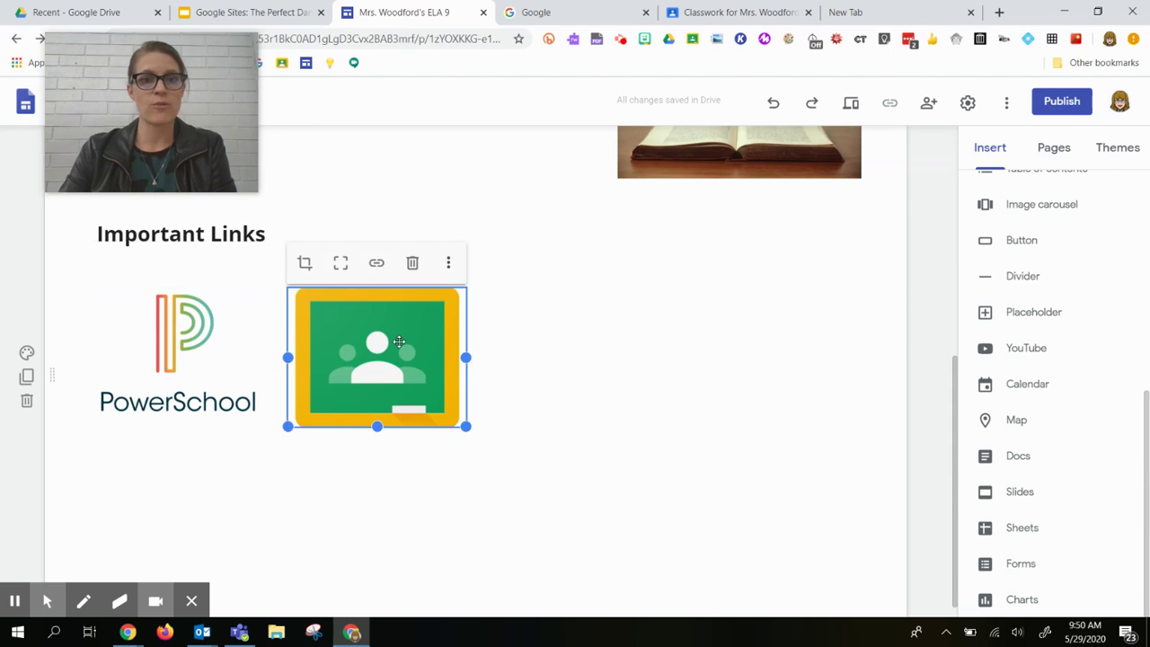
{"action": "left_click", "coordinate": [376, 262]}
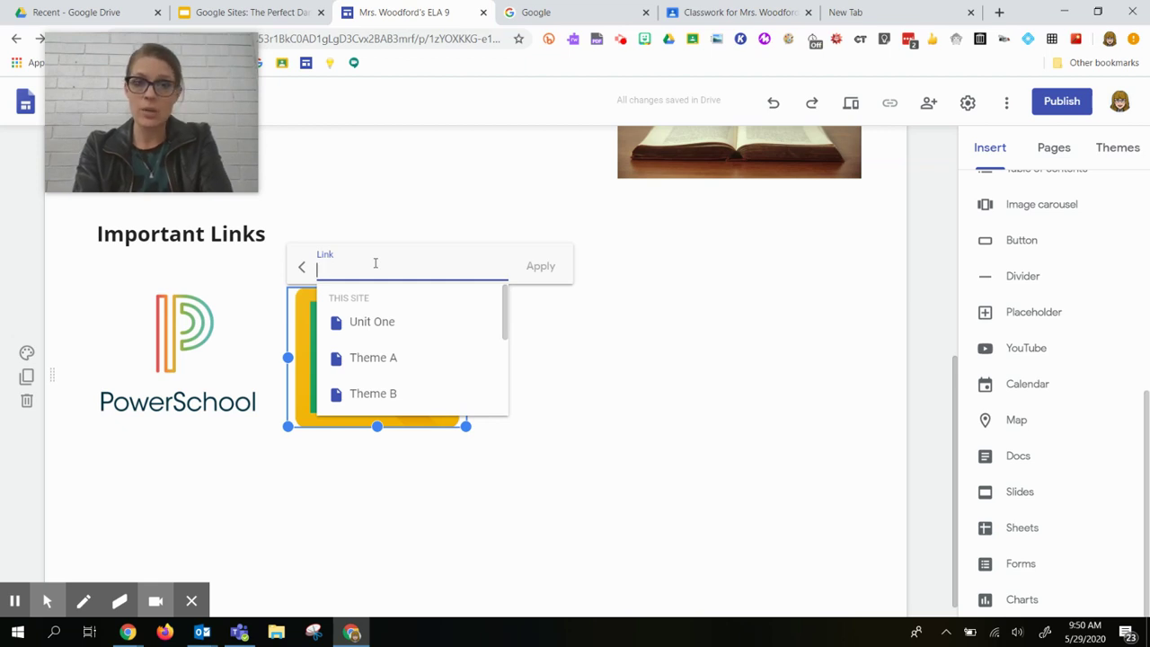
{"action": "type", "text": "www.goog"}
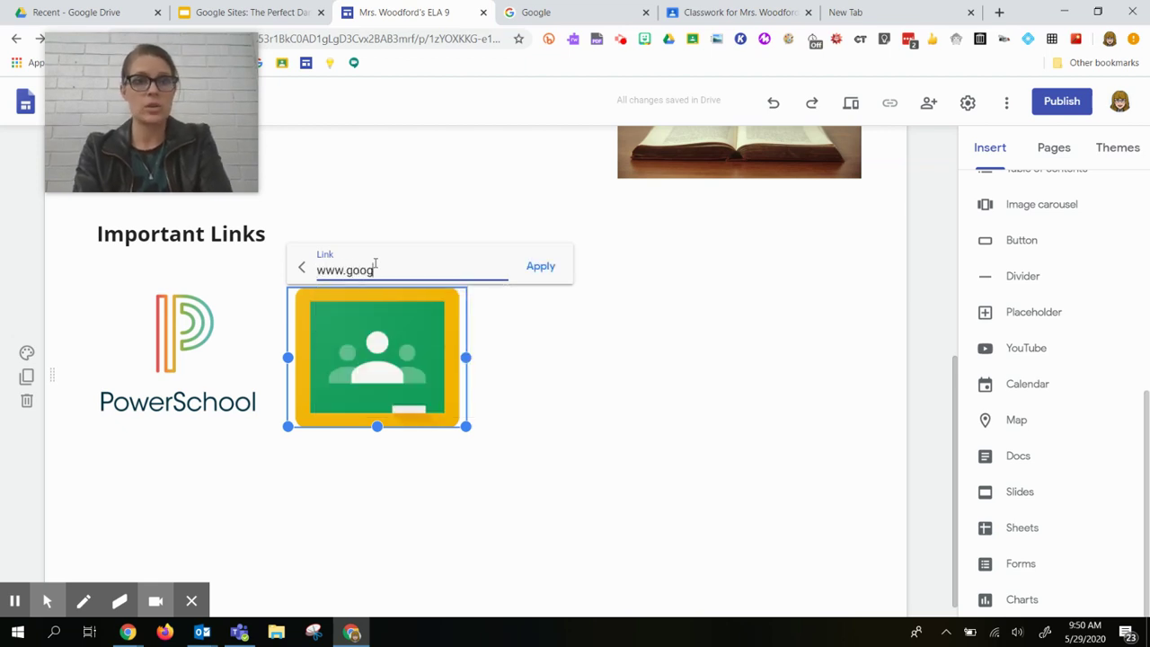
{"action": "type", "text": "l"}
{"action": "key", "text": "BackSpace"}
{"action": "key", "text": "BackSpace"}
{"action": "key", "text": "BackSpace"}
{"action": "key", "text": "BackSpace"}
{"action": "key", "text": "BackSpace"}
{"action": "key", "text": "BackSpace"}
{"action": "key", "text": "BackSpace"}
{"action": "key", "text": "BackSpace"}
{"action": "key", "text": "BackSpace"}
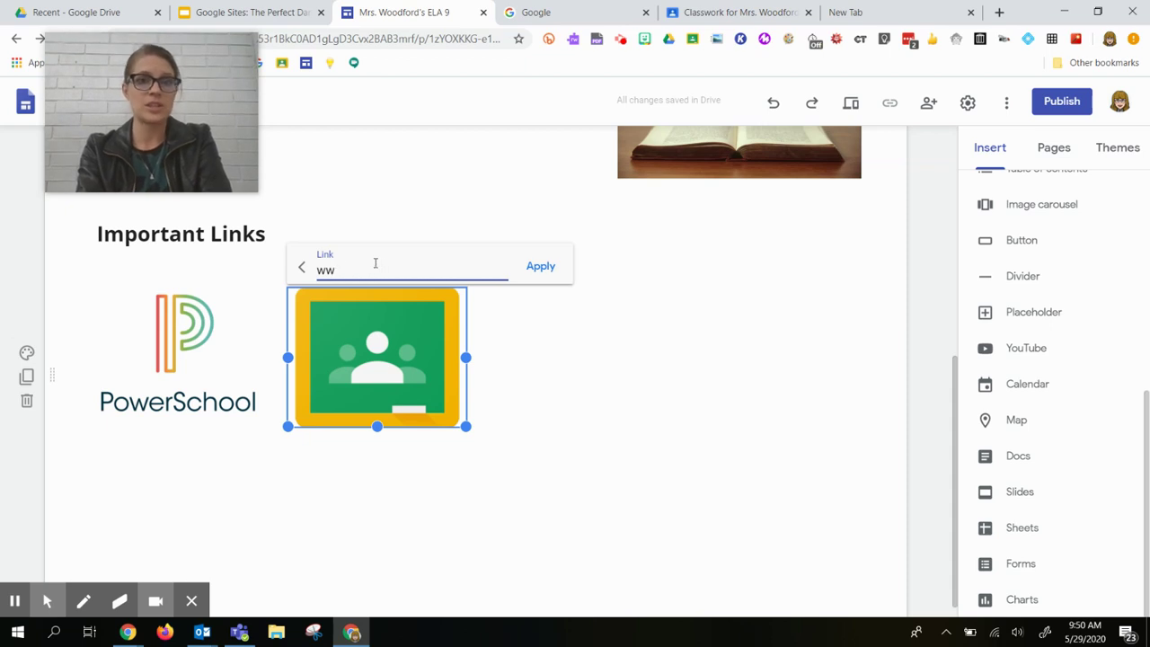
{"action": "type", "text": "classroom"}
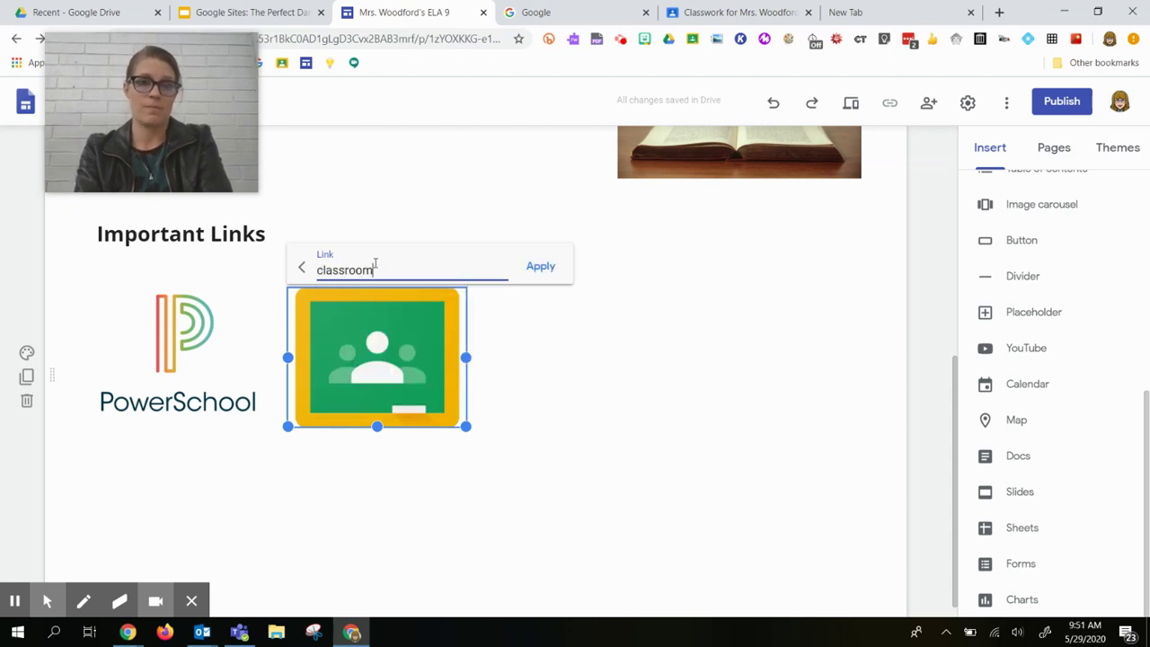
{"action": "type", "text": ".google.com"}
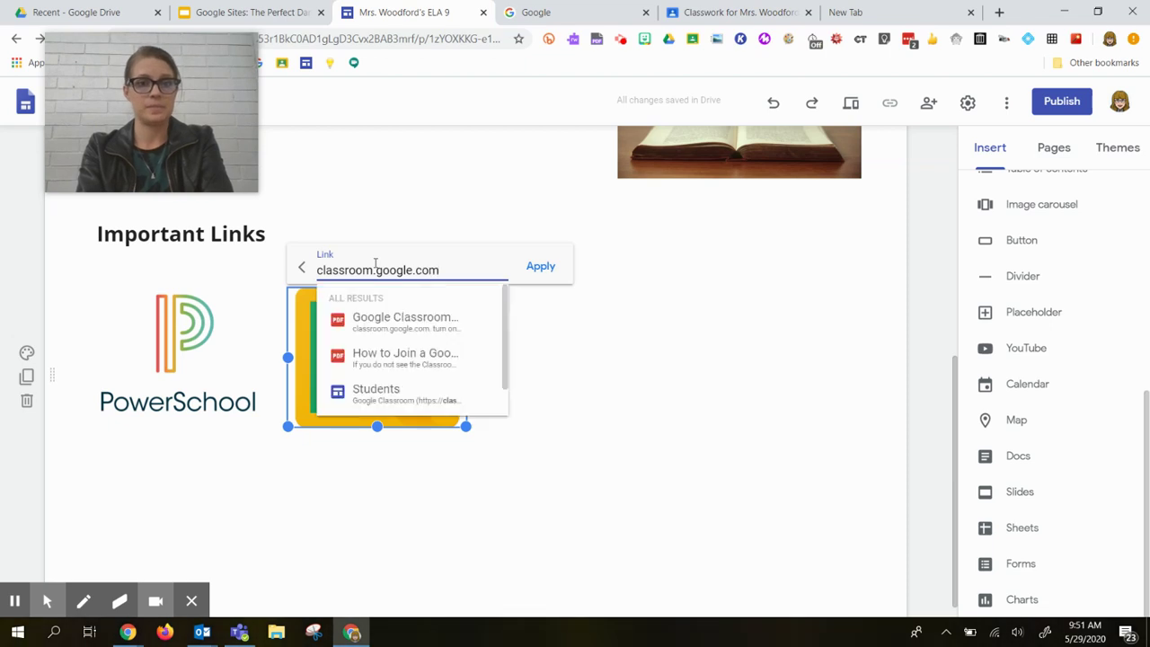
{"action": "key", "text": "Return"}
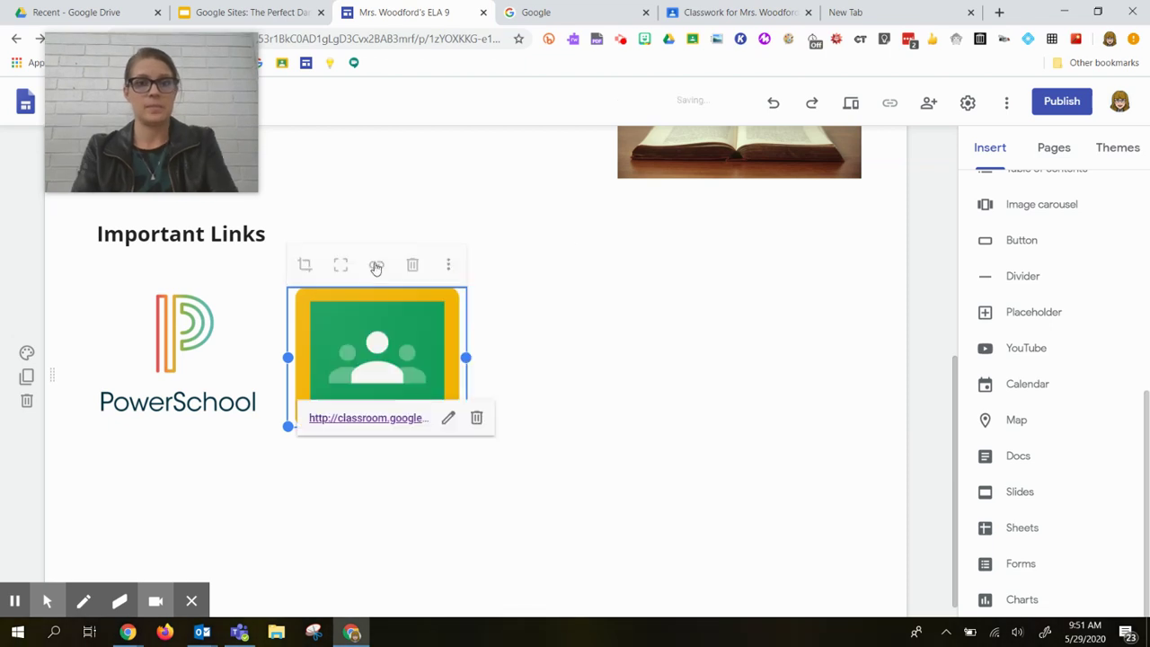
{"action": "left_click", "coordinate": [571, 411]}
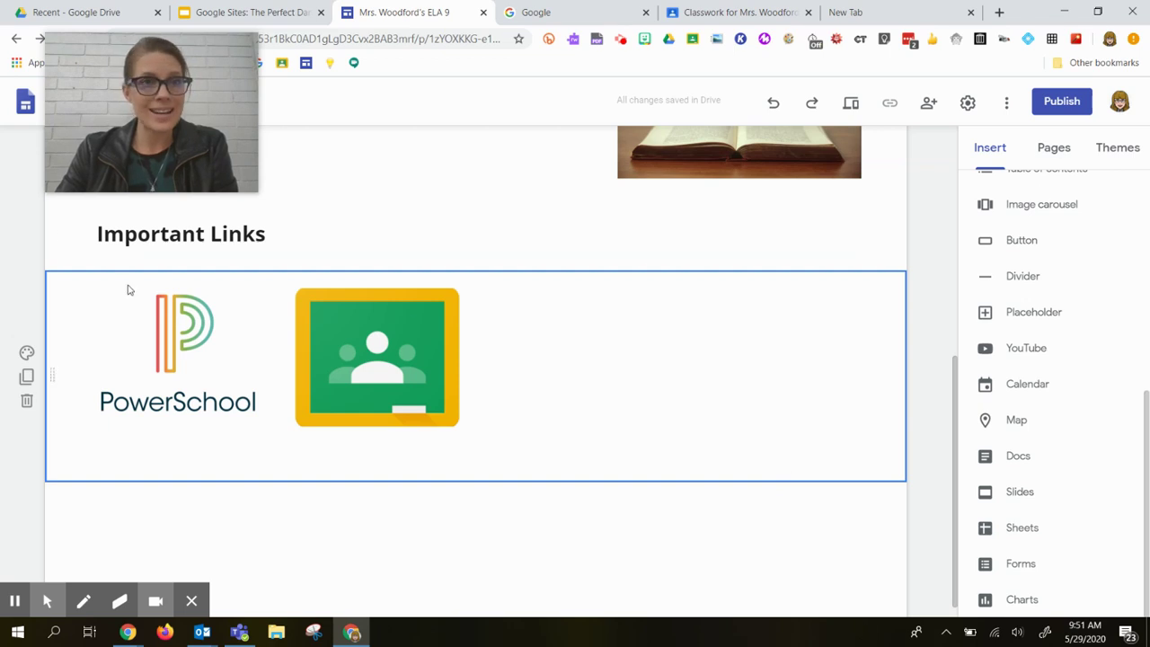
{"action": "left_click", "coordinate": [541, 524]}
{"action": "scroll", "coordinate": [436, 479], "scroll_direction": "up", "scroll_amount": 5}
{"action": "scroll", "coordinate": [400, 554], "scroll_direction": "down", "scroll_amount": 2}
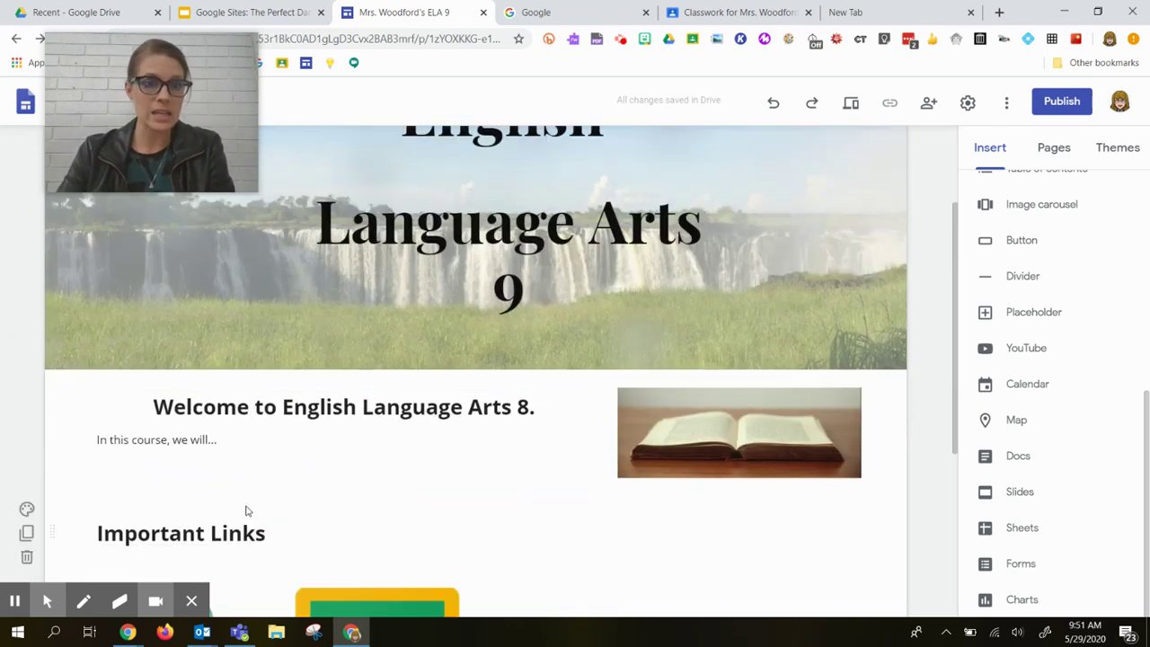
{"action": "scroll", "coordinate": [470, 493], "scroll_direction": "down", "scroll_amount": 3}
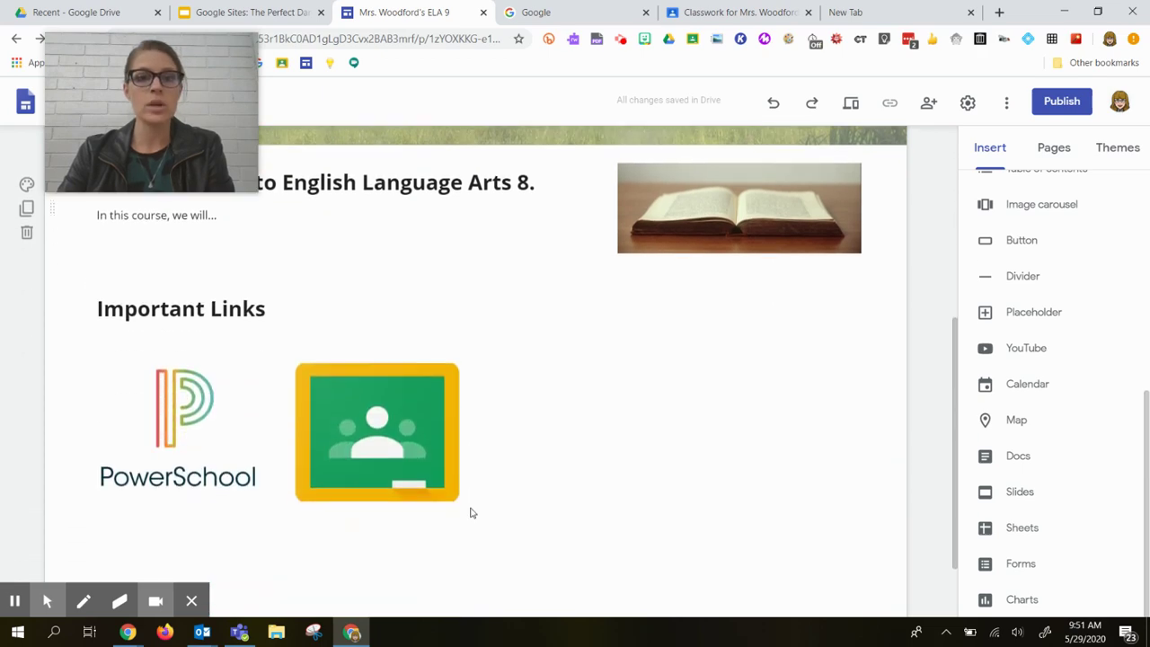
{"action": "left_click", "coordinate": [1021, 241]}
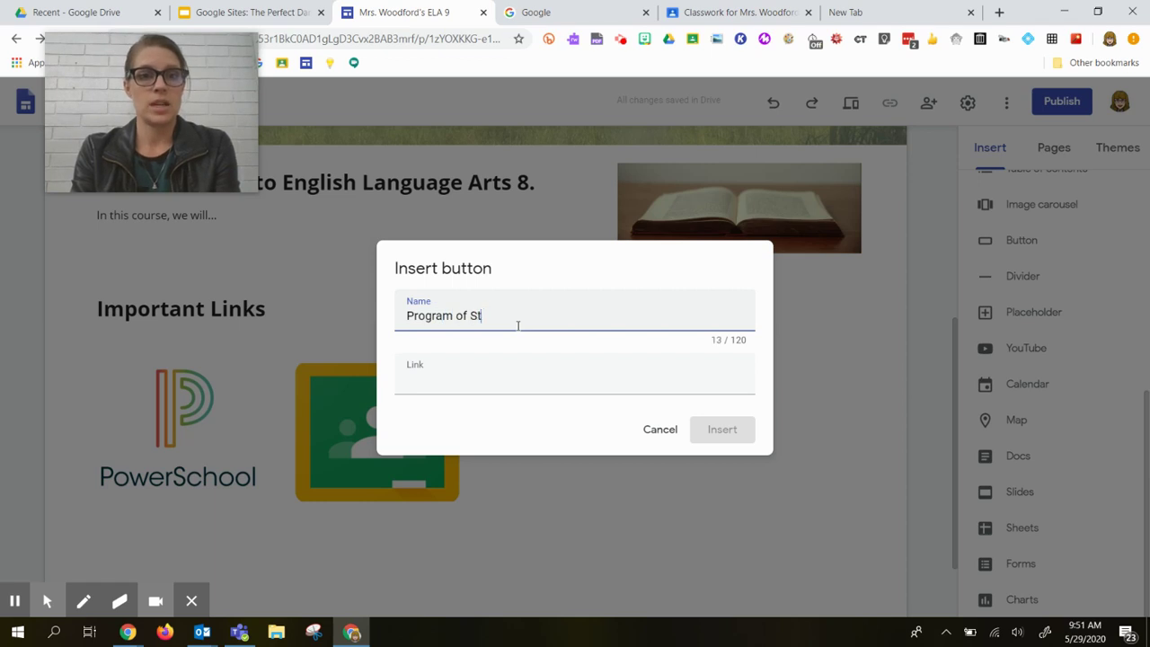
{"action": "key", "text": "Tab"}
{"action": "type", "text": "link"}
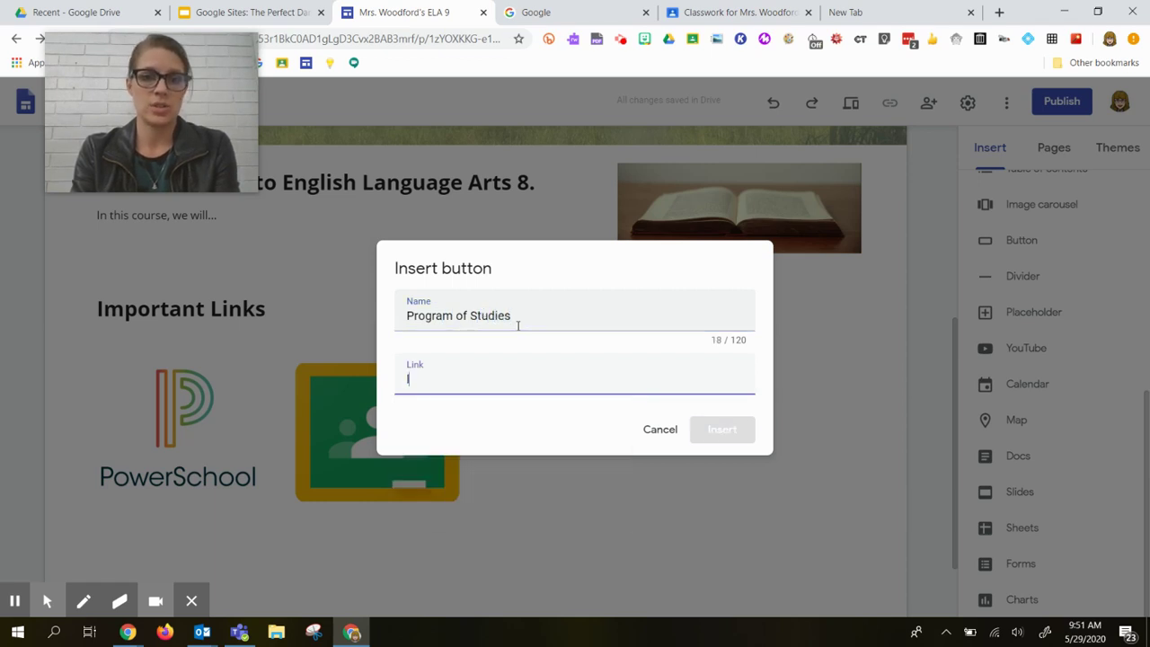
{"action": "key", "text": "BackSpace"}
{"action": "key", "text": "BackSpace"}
{"action": "key", "text": "BackSpace"}
{"action": "key", "text": "BackSpace"}
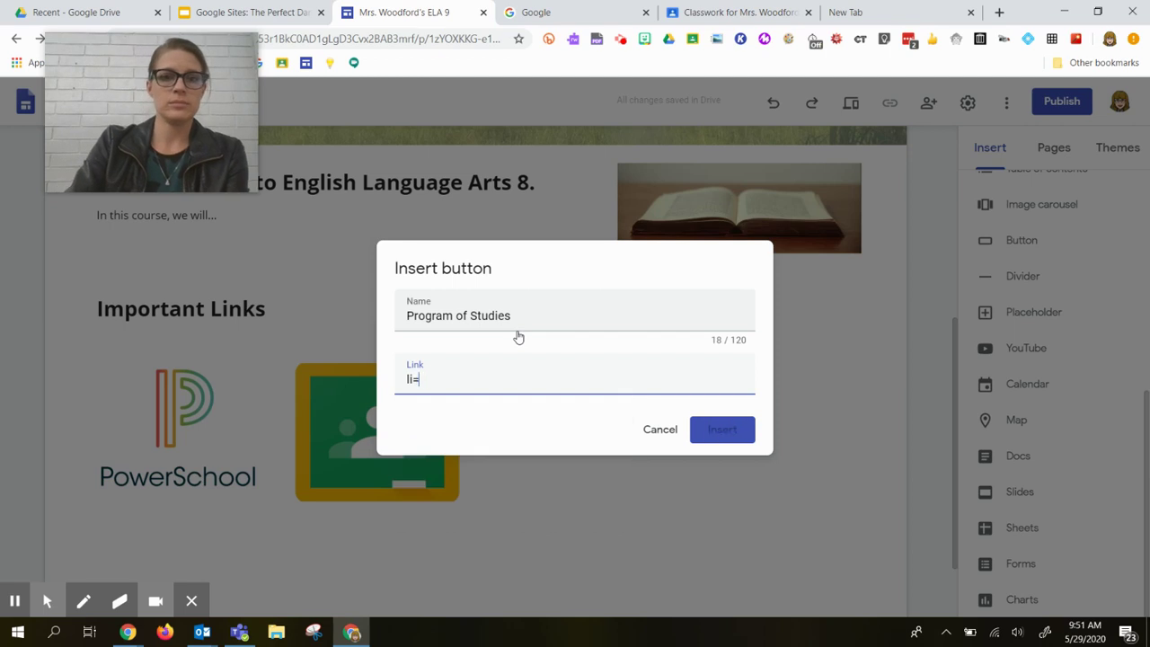
{"action": "type", "text": "www.link.com"}
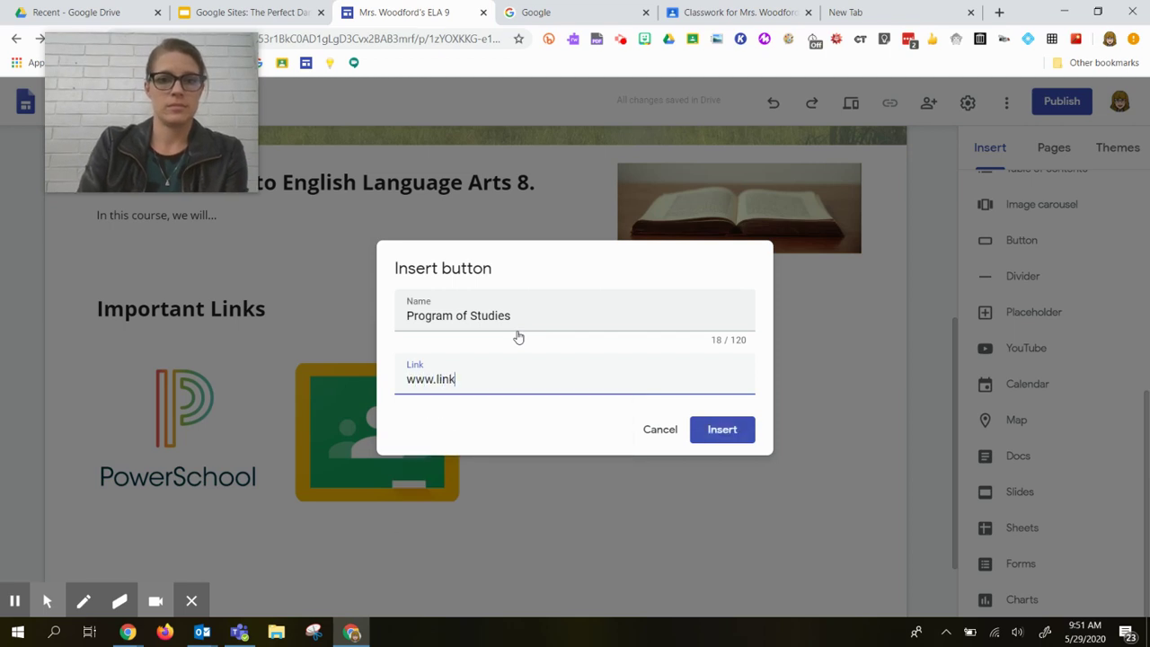
{"action": "left_click", "coordinate": [700, 435]}
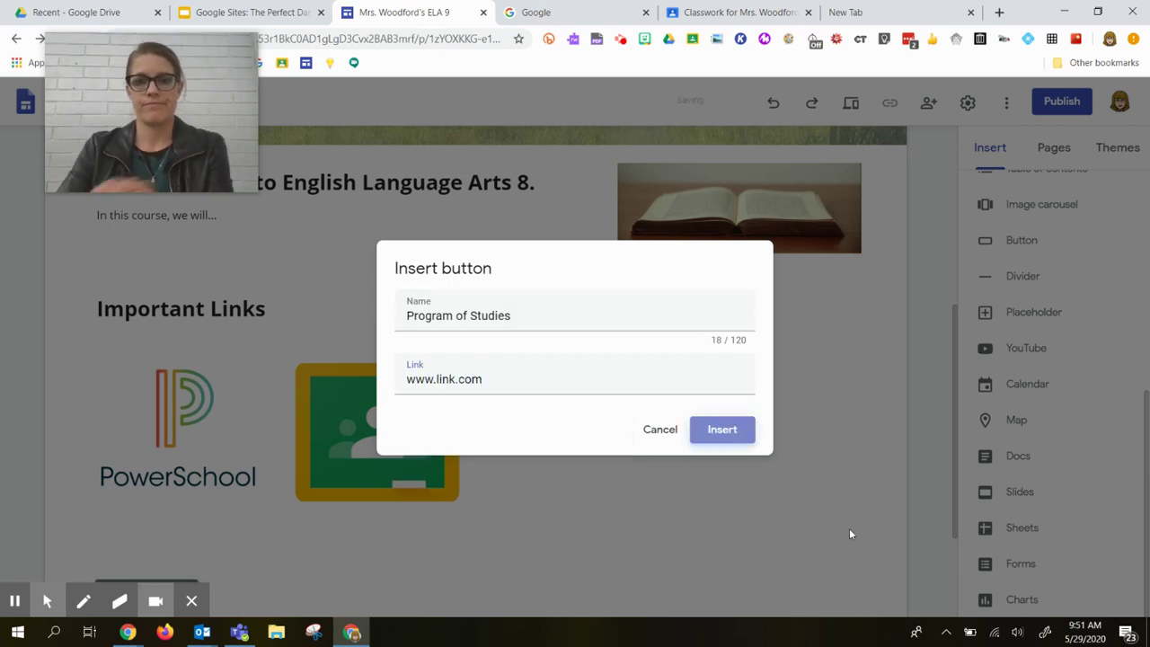
{"action": "left_click_drag", "start_coordinate": [203, 428], "coordinate": [316, 485]}
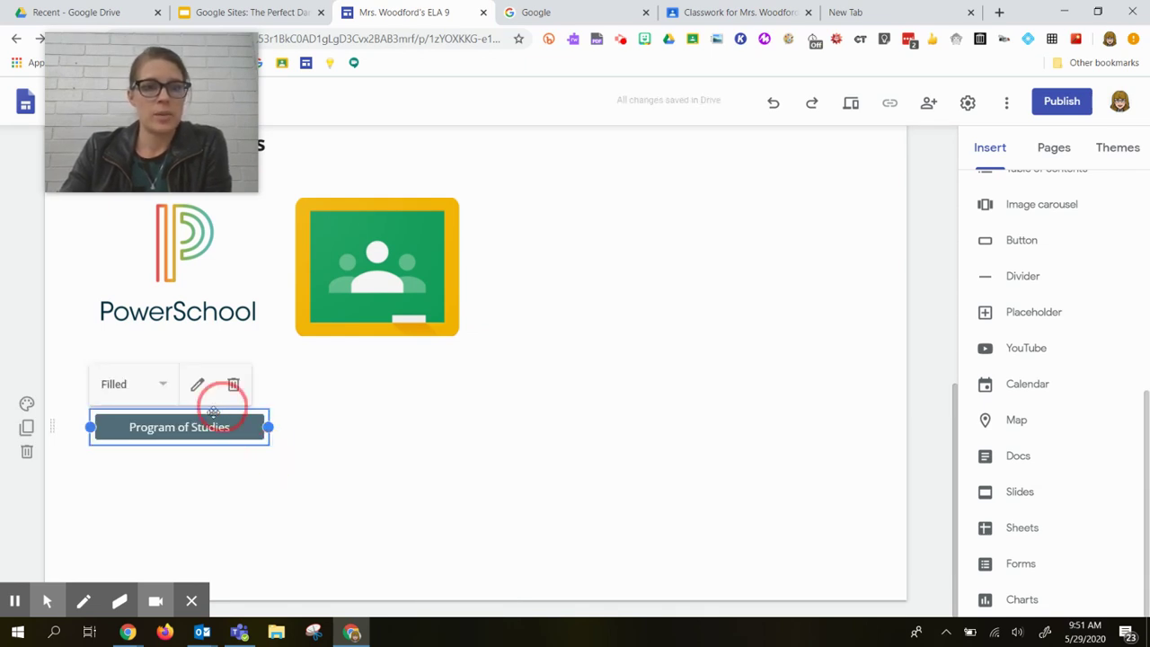
{"action": "left_click", "coordinate": [365, 462]}
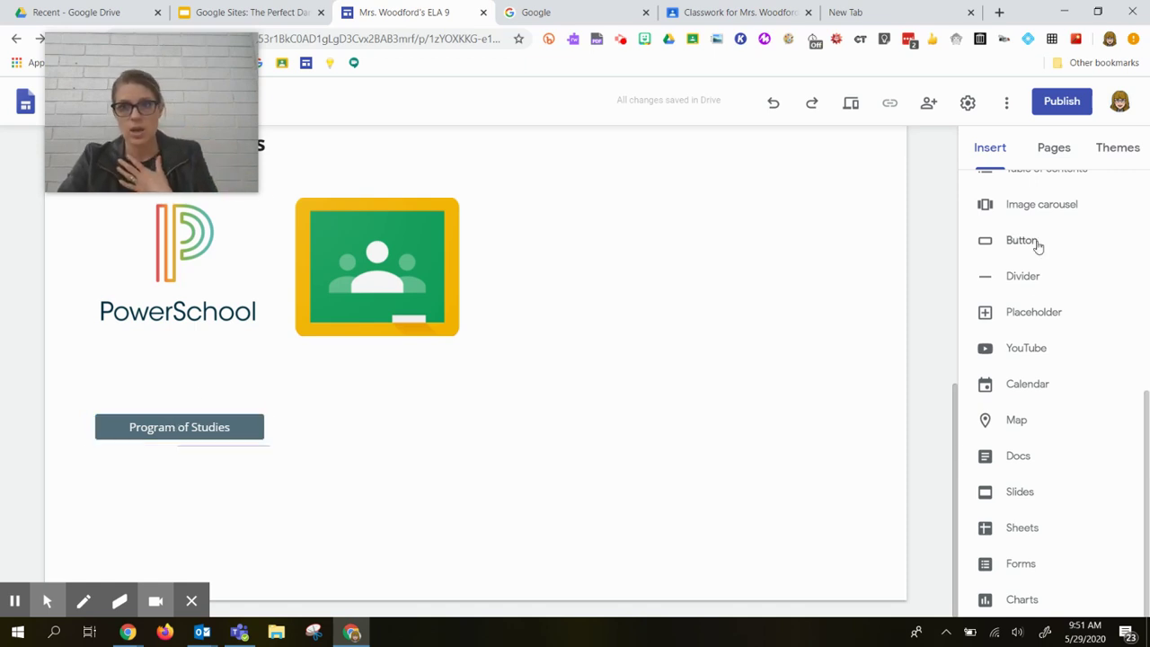
- Open the Resources page for editing and go to its empty three-column image layout
{"action": "scroll", "coordinate": [1039, 220], "scroll_direction": "up", "scroll_amount": 3}
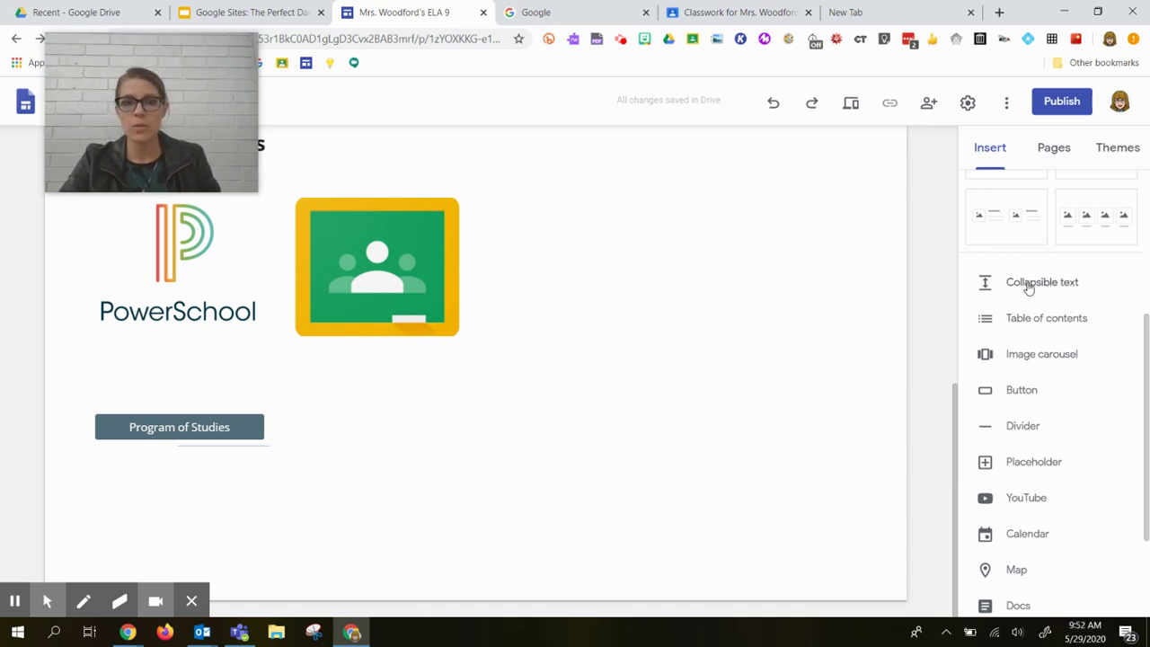
{"action": "scroll", "coordinate": [816, 318], "scroll_direction": "up", "scroll_amount": 10}
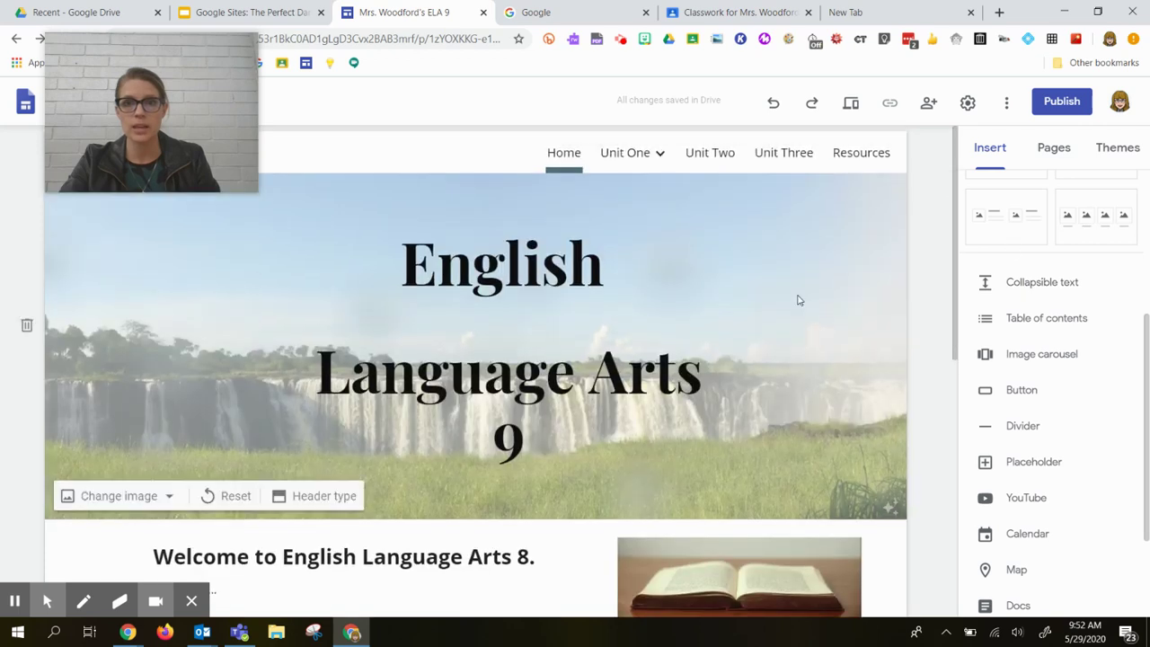
{"action": "left_click", "coordinate": [864, 156]}
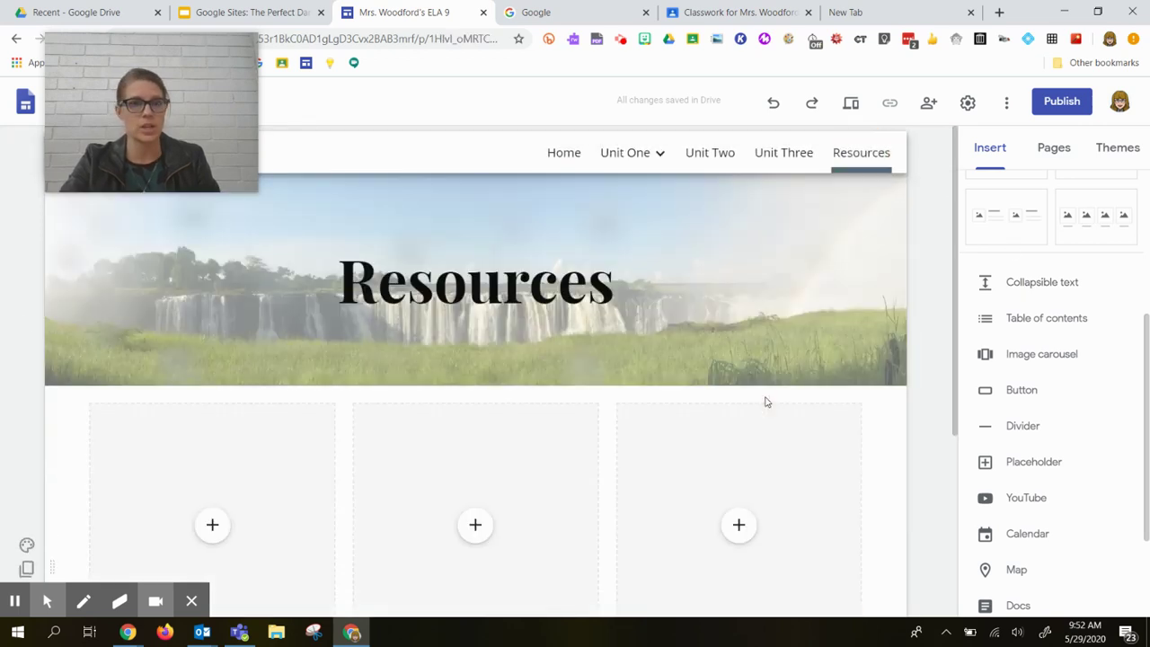
{"action": "left_click", "coordinate": [829, 423]}
{"action": "scroll", "coordinate": [830, 423], "scroll_direction": "down", "scroll_amount": 3}
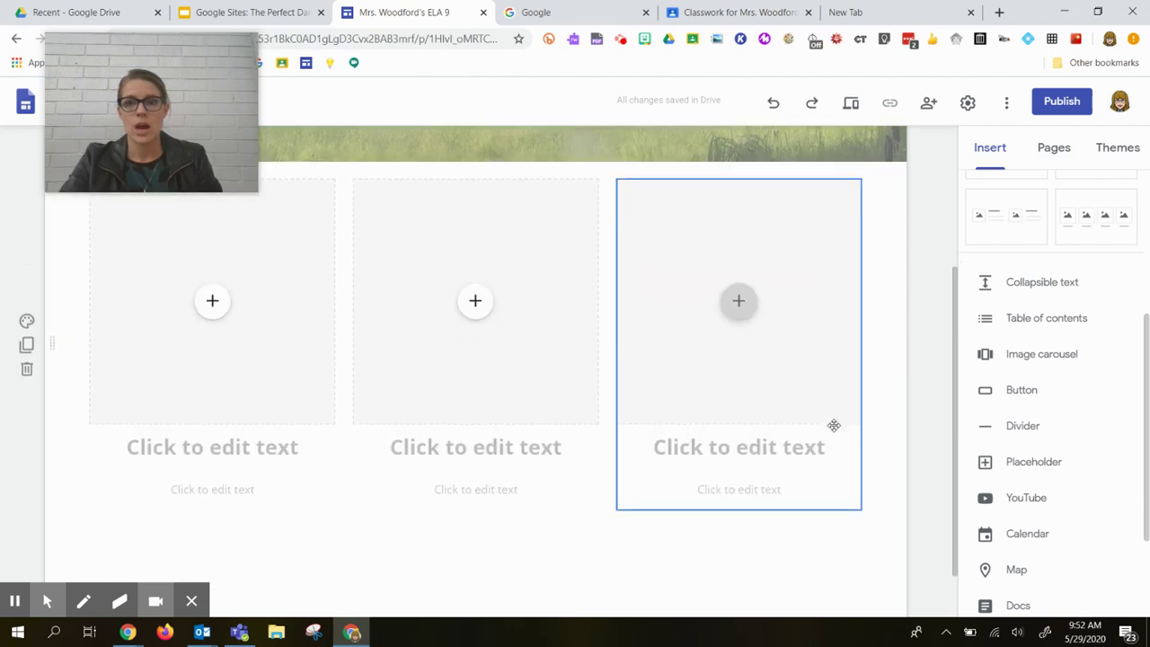
- Insert collapsible text below the three-column layout with the heading "Vocabulary Term" and the body "Definition", and expand it
{"action": "left_click", "coordinate": [1058, 282]}
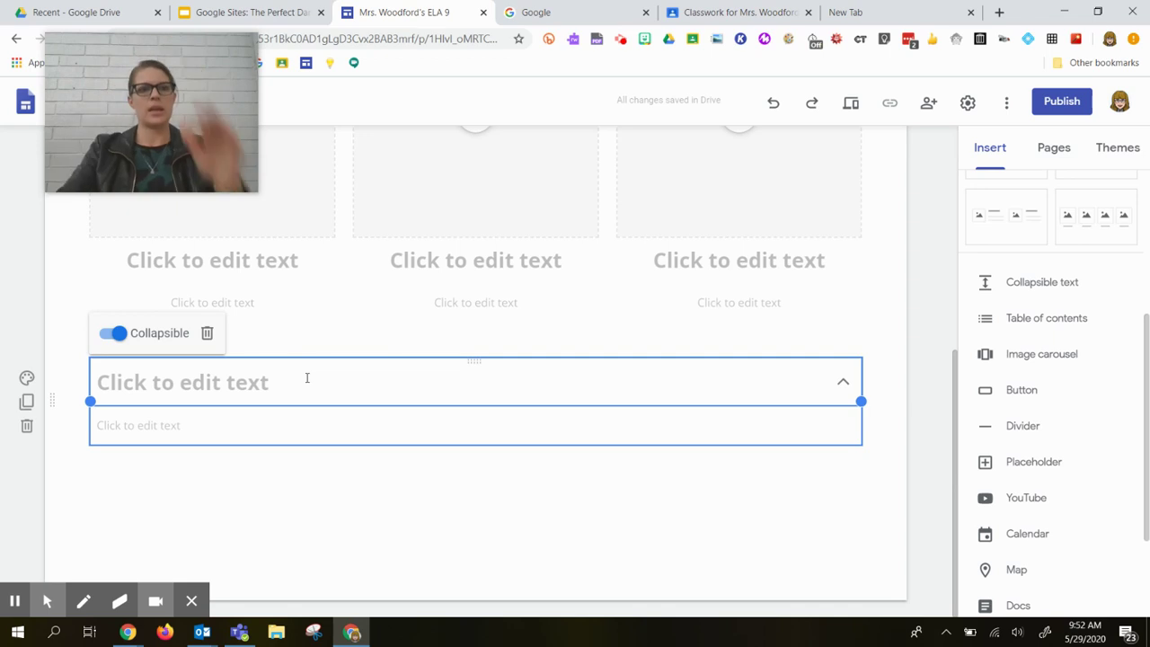
{"action": "left_click", "coordinate": [306, 377]}
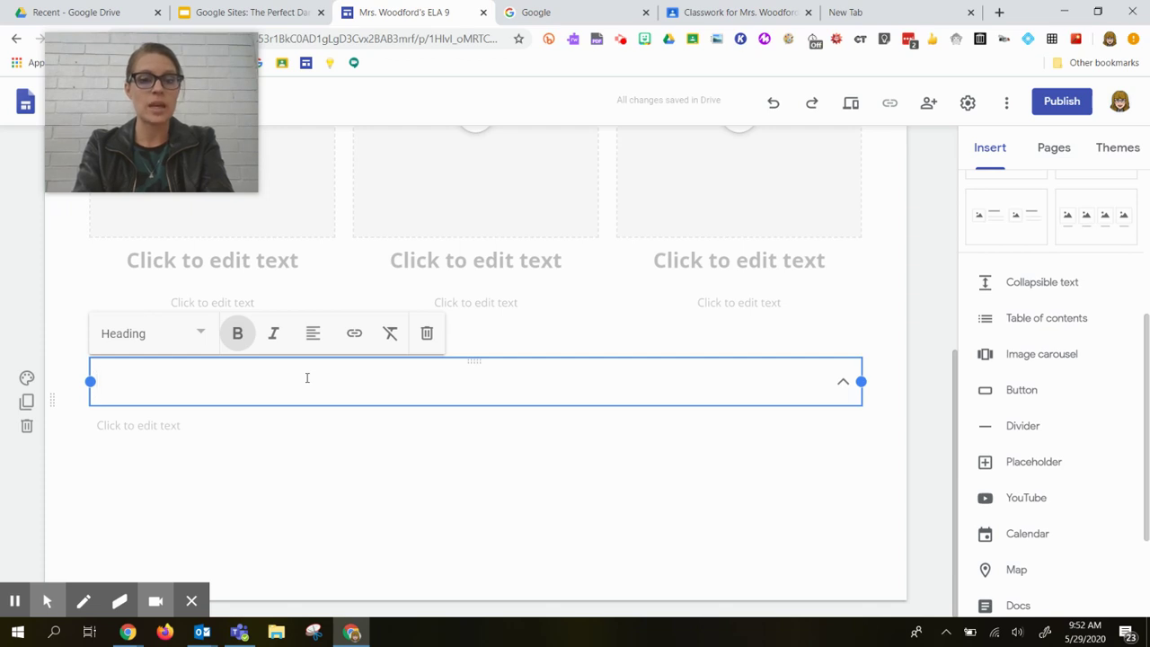
{"action": "type", "text": "Vocab"}
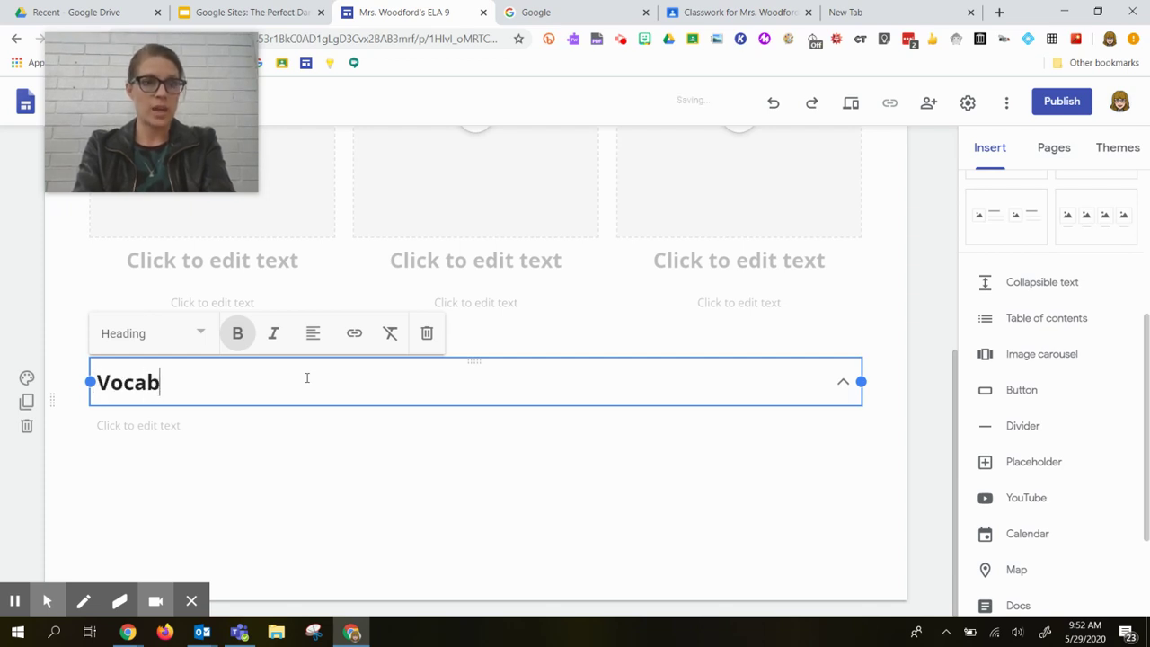
{"action": "type", "text": "ulary Term"}
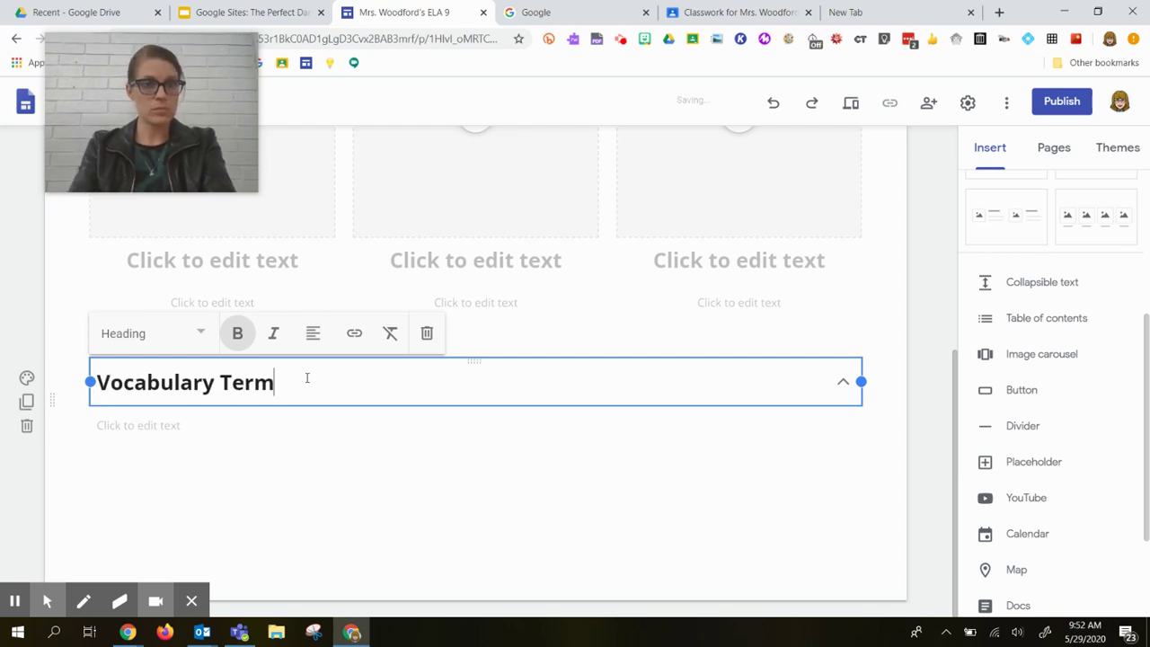
{"action": "left_click", "coordinate": [215, 426]}
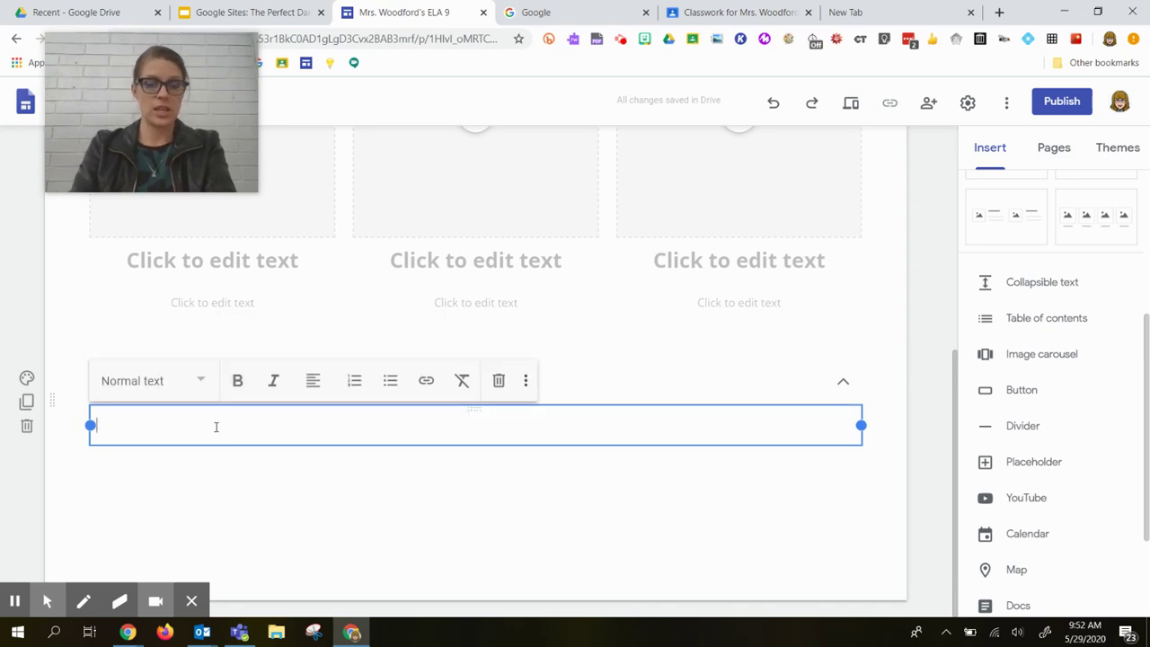
{"action": "type", "text": "Definit"}
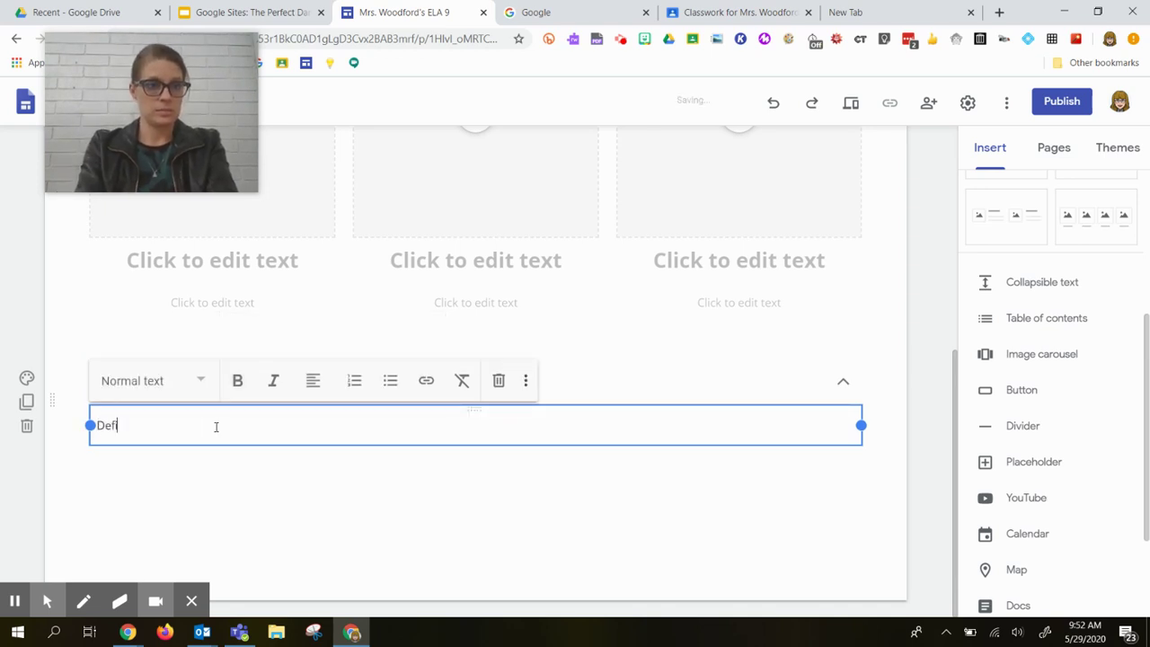
{"action": "type", "text": "ion"}
{"action": "left_click", "coordinate": [246, 500]}
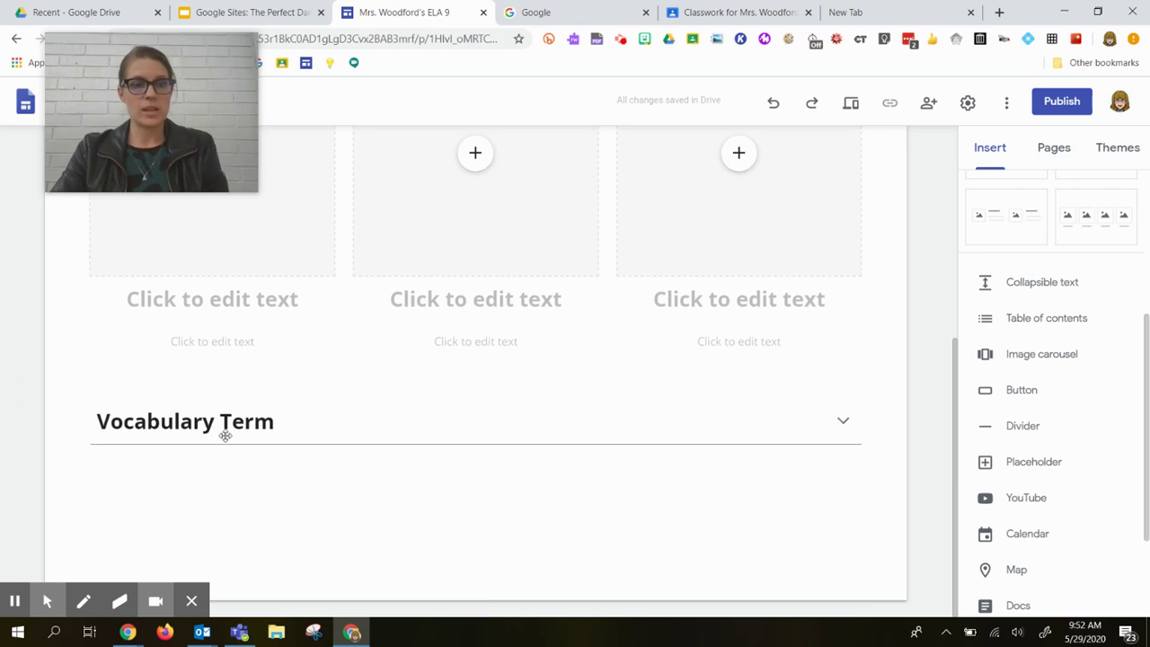
{"action": "left_click", "coordinate": [841, 421]}
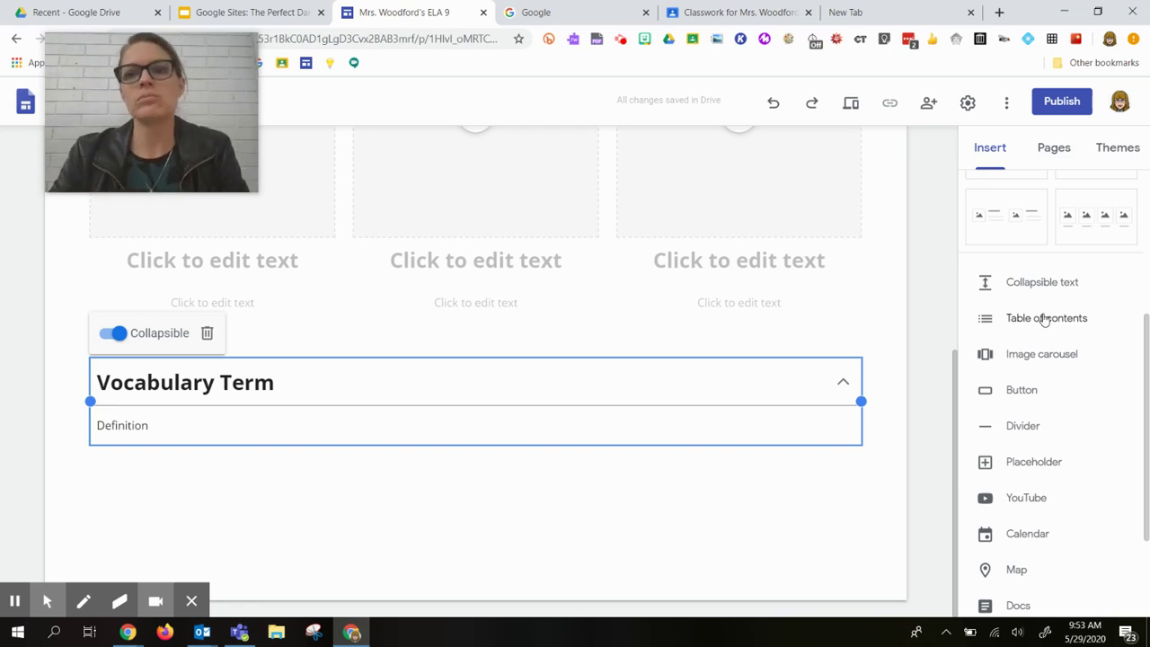
- Examine the image carousel's options for dots, captions, auto start and transition speed without inserting a carousel
{"action": "scroll", "coordinate": [1008, 284], "scroll_direction": "down", "scroll_amount": 1}
{"action": "scroll", "coordinate": [1004, 363], "scroll_direction": "up", "scroll_amount": 3}
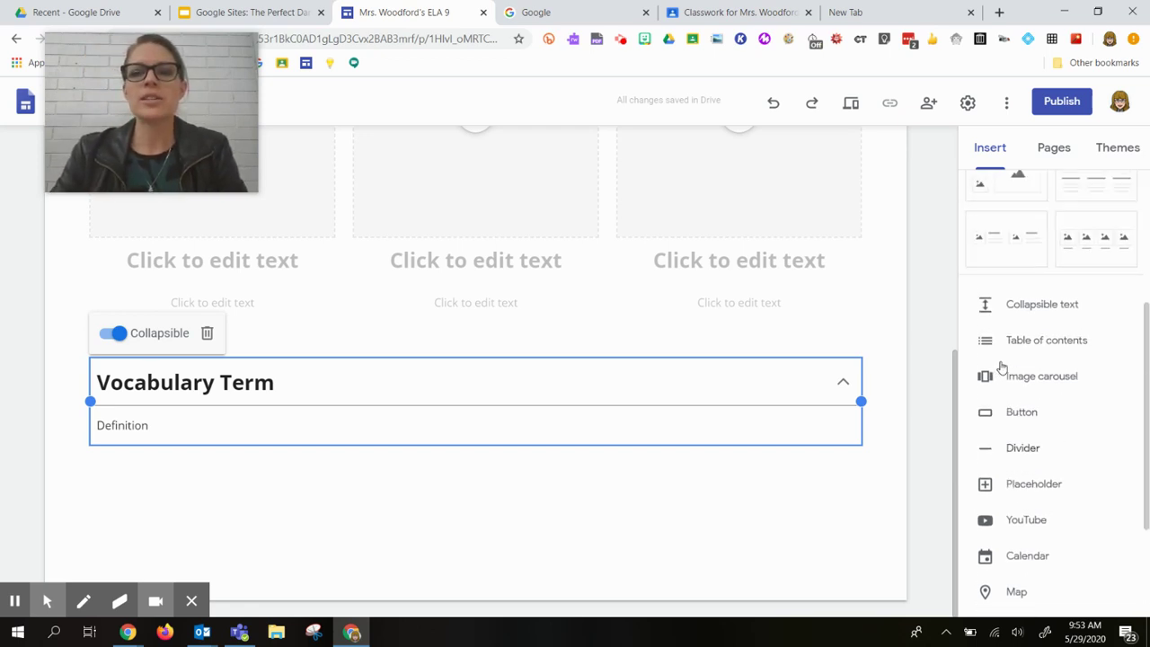
{"action": "scroll", "coordinate": [1037, 512], "scroll_direction": "down", "scroll_amount": 1}
{"action": "scroll", "coordinate": [1037, 508], "scroll_direction": "down", "scroll_amount": 1}
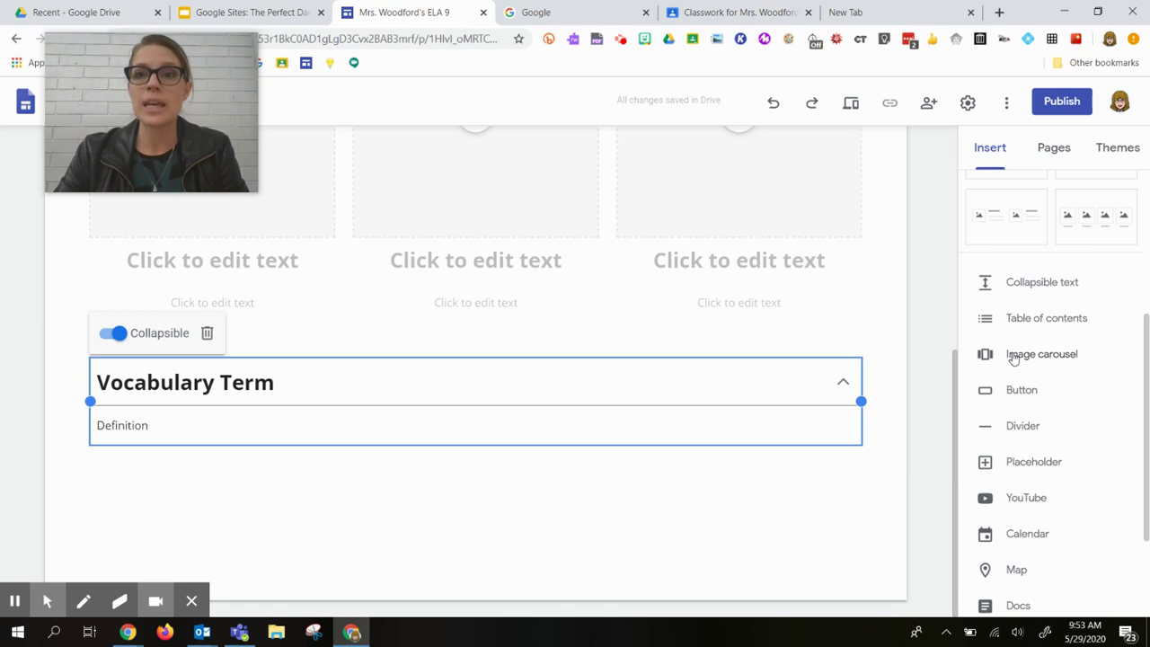
{"action": "scroll", "coordinate": [865, 344], "scroll_direction": "up", "scroll_amount": 4}
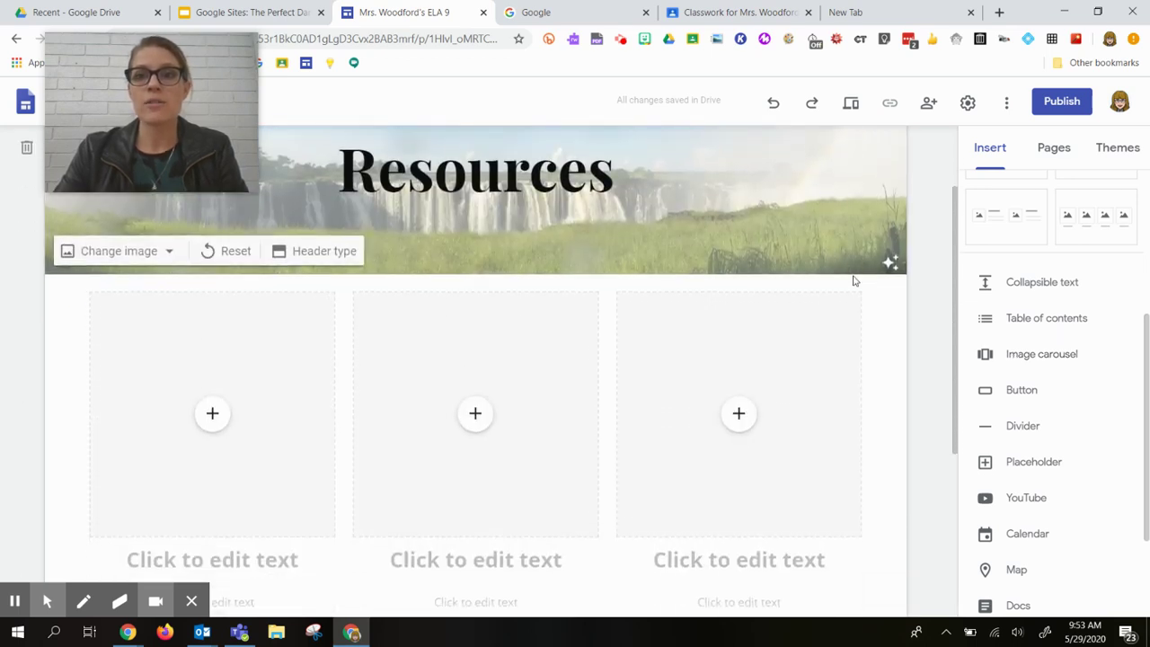
{"action": "scroll", "coordinate": [853, 282], "scroll_direction": "down", "scroll_amount": 4}
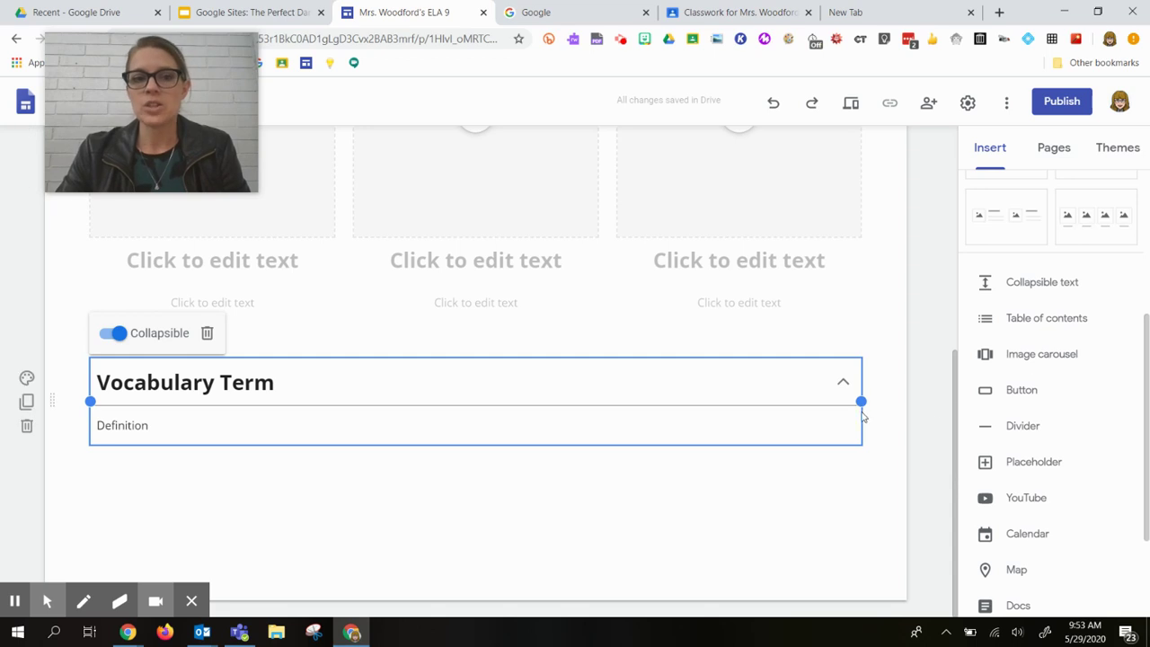
{"action": "left_click", "coordinate": [1023, 354]}
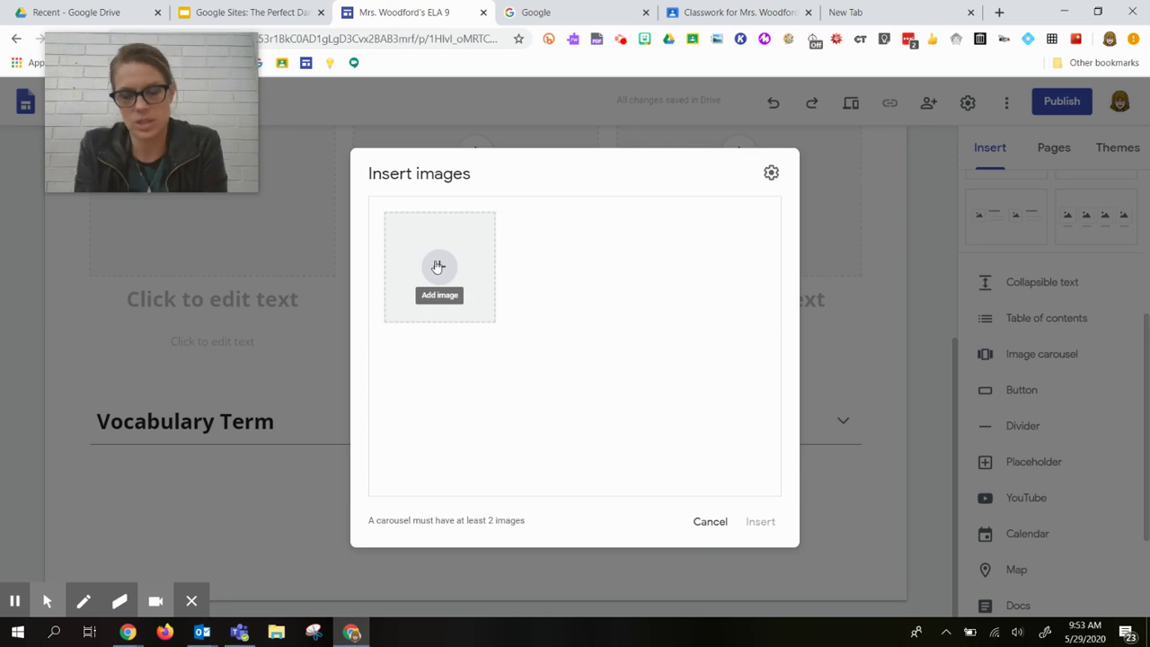
{"action": "left_click", "coordinate": [772, 174]}
{"action": "left_click", "coordinate": [829, 503]}
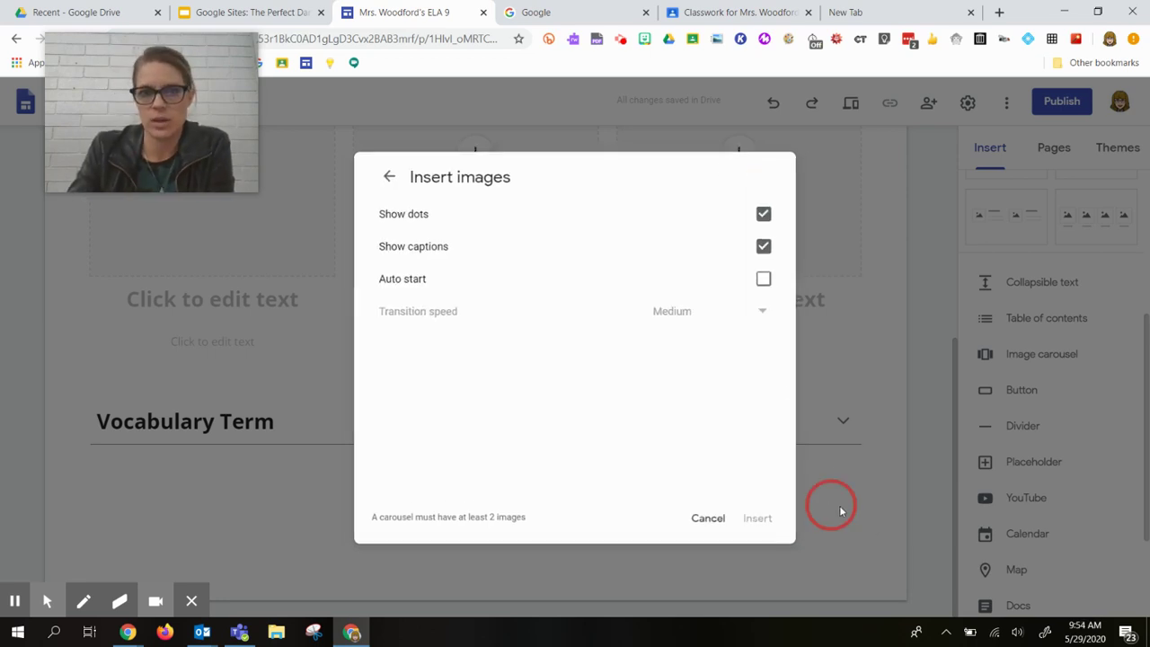
- Switch to the Home page and insert a divider below the Program of Studies button
{"action": "scroll", "coordinate": [1047, 438], "scroll_direction": "down", "scroll_amount": 1}
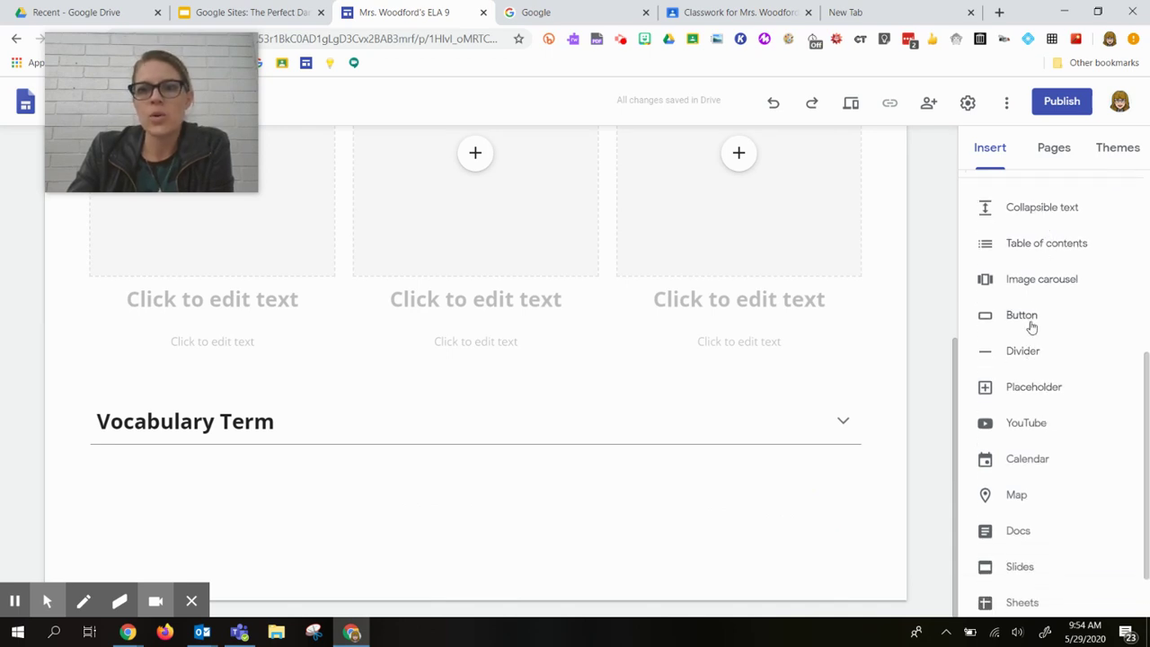
{"action": "scroll", "coordinate": [668, 426], "scroll_direction": "up", "scroll_amount": 4}
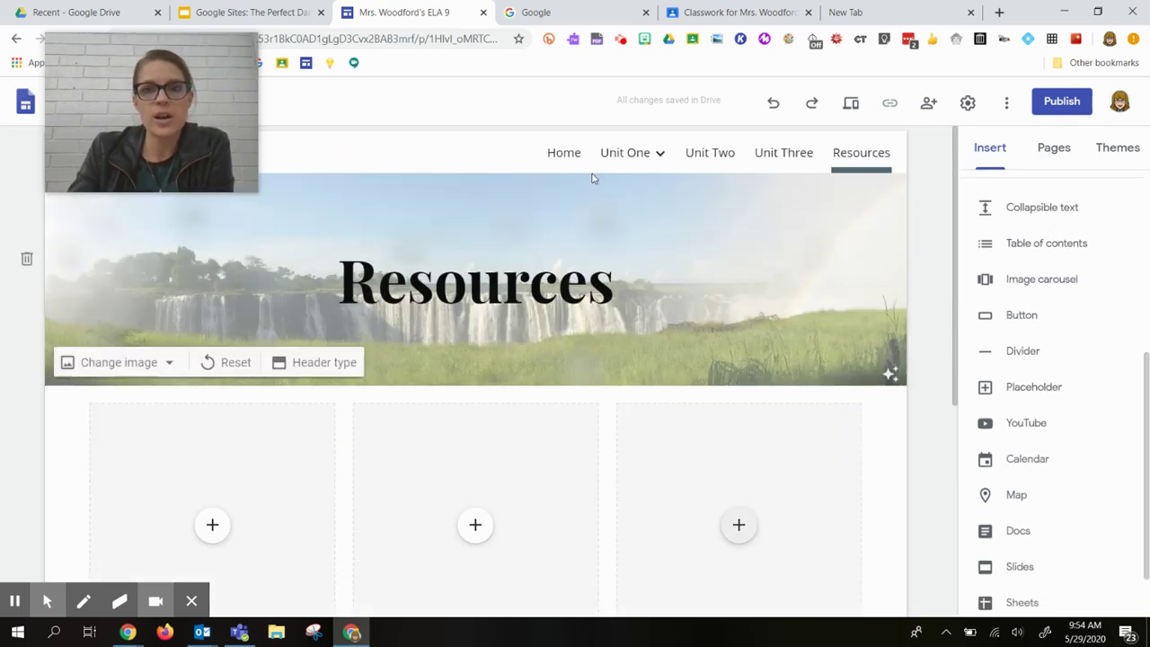
{"action": "left_click", "coordinate": [566, 153]}
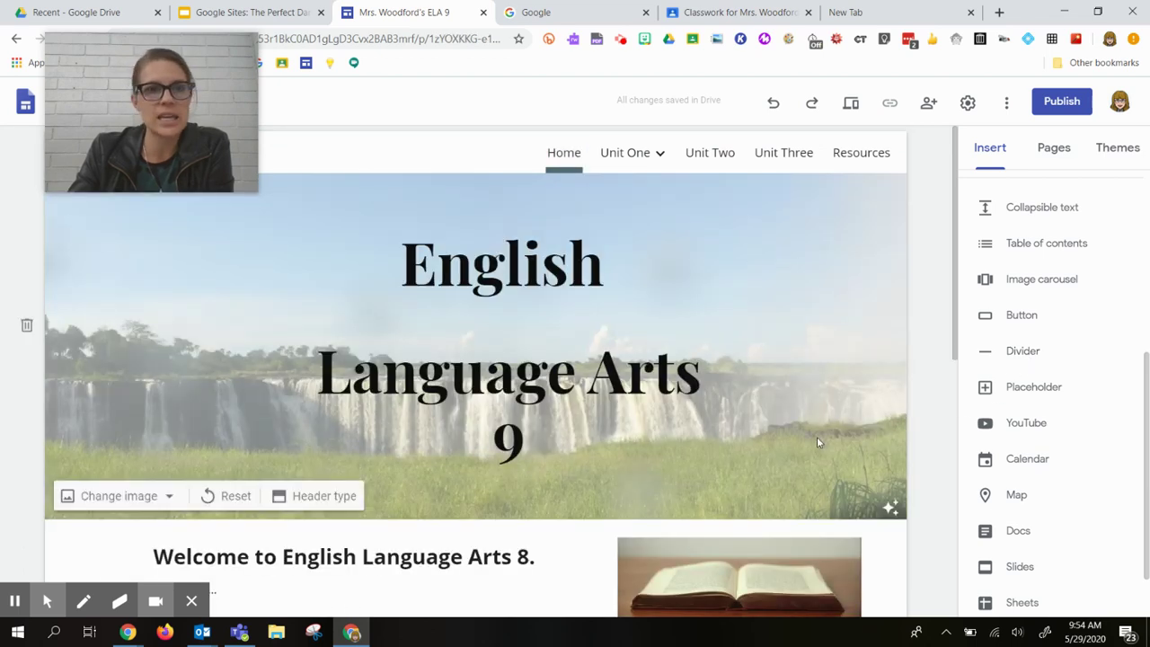
{"action": "scroll", "coordinate": [819, 438], "scroll_direction": "down", "scroll_amount": 3}
{"action": "scroll", "coordinate": [998, 400], "scroll_direction": "down", "scroll_amount": 1}
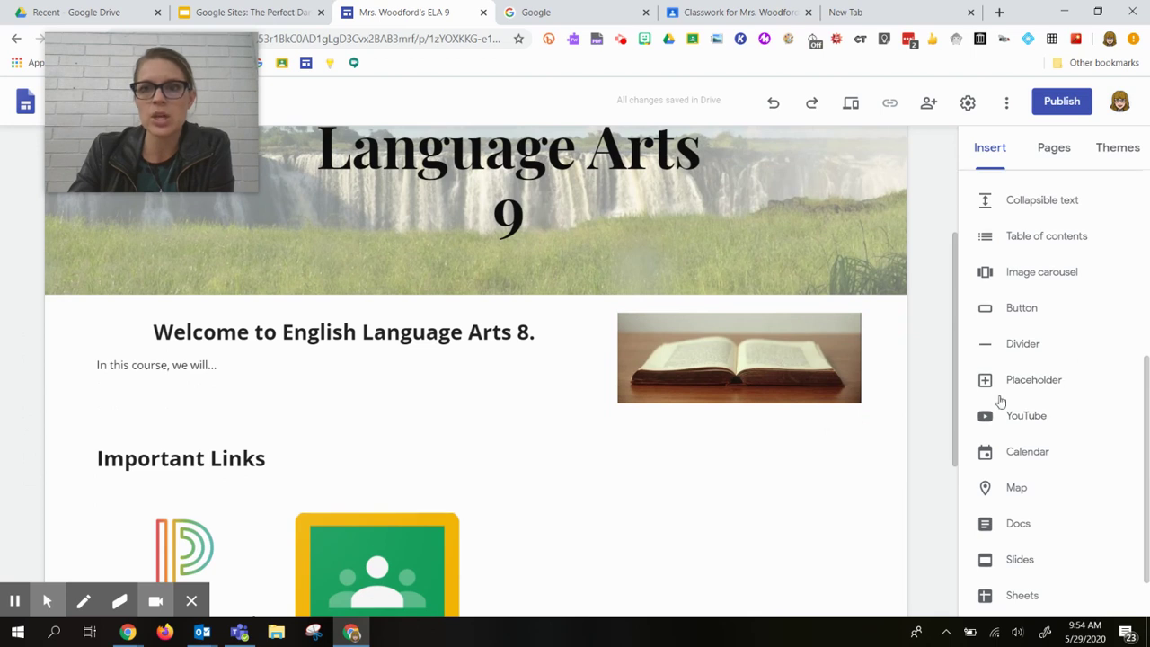
{"action": "scroll", "coordinate": [973, 380], "scroll_direction": "up", "scroll_amount": 4}
{"action": "scroll", "coordinate": [640, 516], "scroll_direction": "down", "scroll_amount": 5}
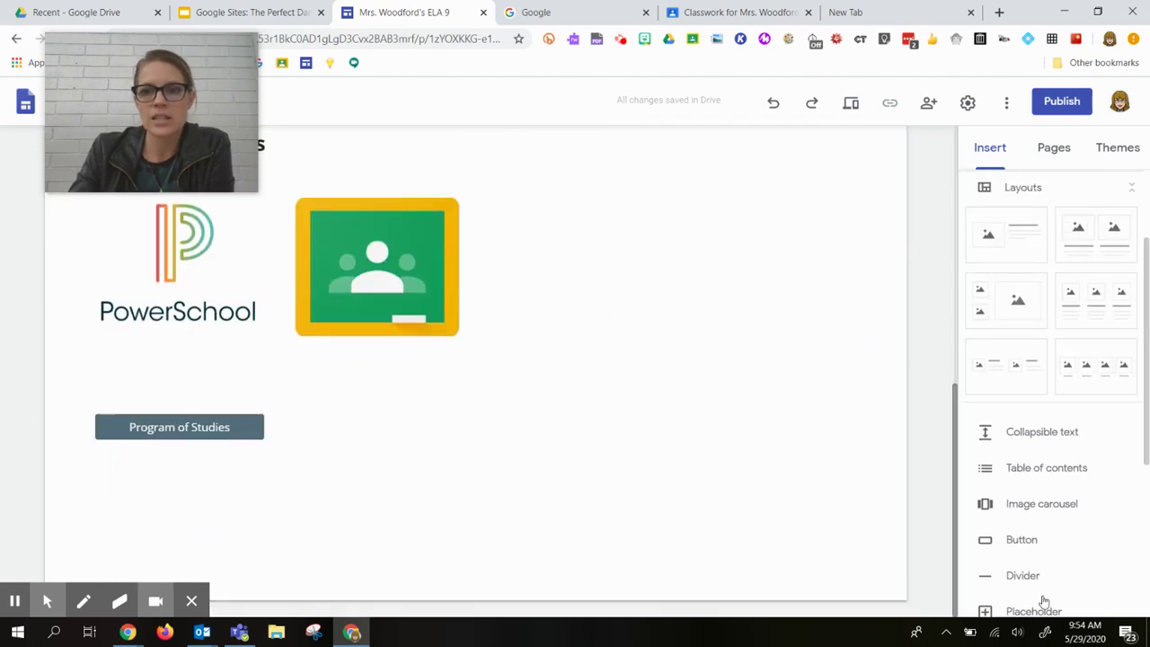
{"action": "scroll", "coordinate": [701, 495], "scroll_direction": "up", "scroll_amount": 2}
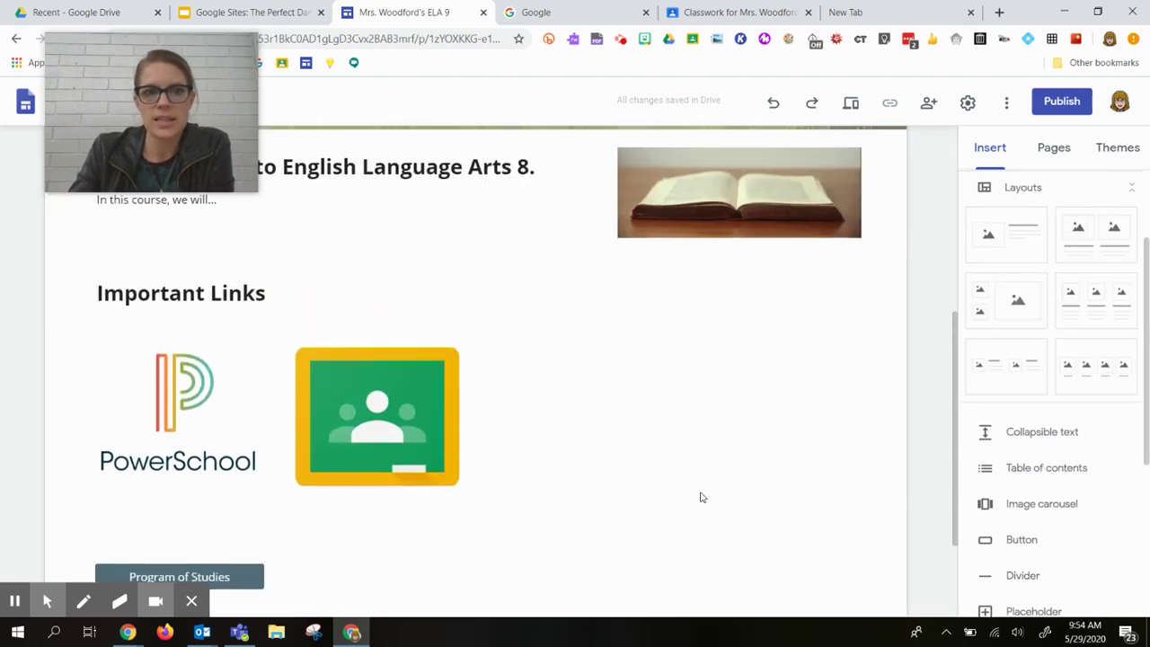
{"action": "left_click", "coordinate": [988, 573]}
- Move the divider between the welcome section and the Important Links heading
{"action": "scroll", "coordinate": [364, 441], "scroll_direction": "up", "scroll_amount": 2}
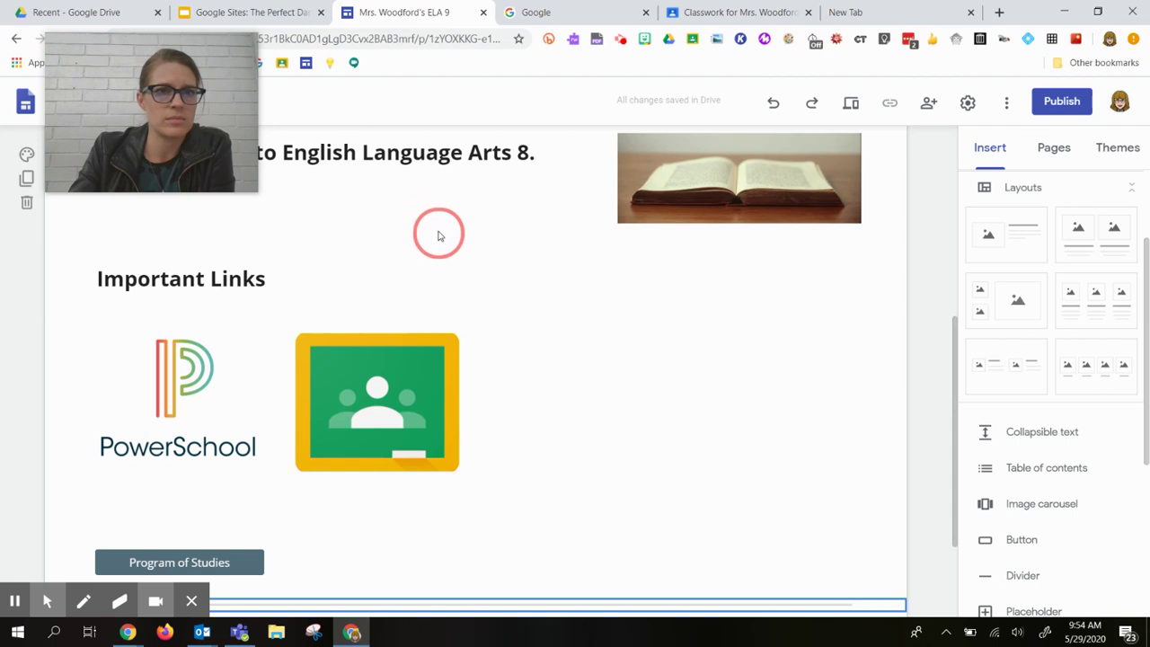
{"action": "scroll", "coordinate": [572, 414], "scroll_direction": "up", "scroll_amount": 2}
{"action": "scroll", "coordinate": [575, 416], "scroll_direction": "down", "scroll_amount": 3}
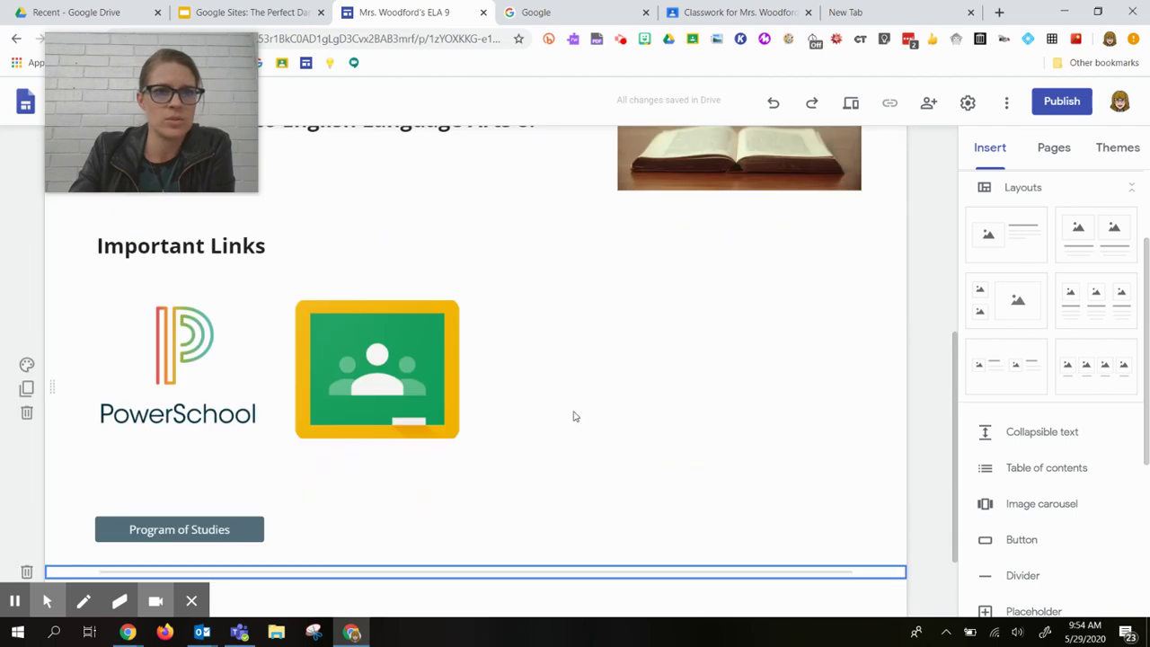
{"action": "left_click", "coordinate": [72, 510]}
{"action": "left_click_drag", "start_coordinate": [87, 431], "coordinate": [123, 226]}
{"action": "scroll", "coordinate": [287, 438], "scroll_direction": "up", "scroll_amount": 2}
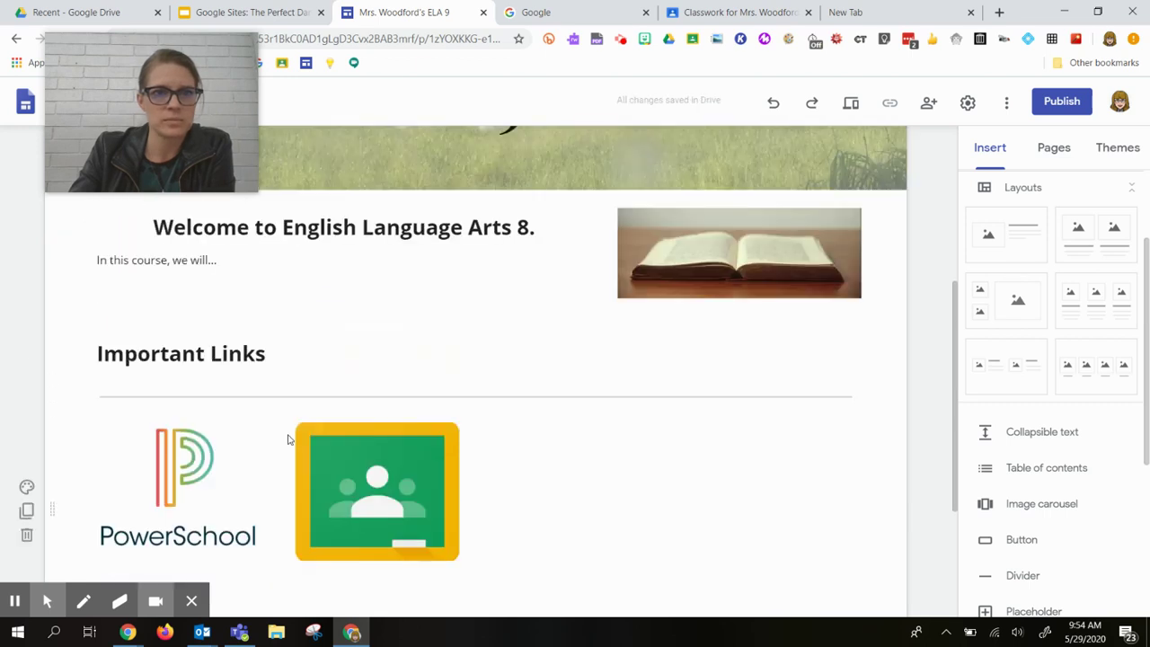
{"action": "left_click", "coordinate": [69, 396]}
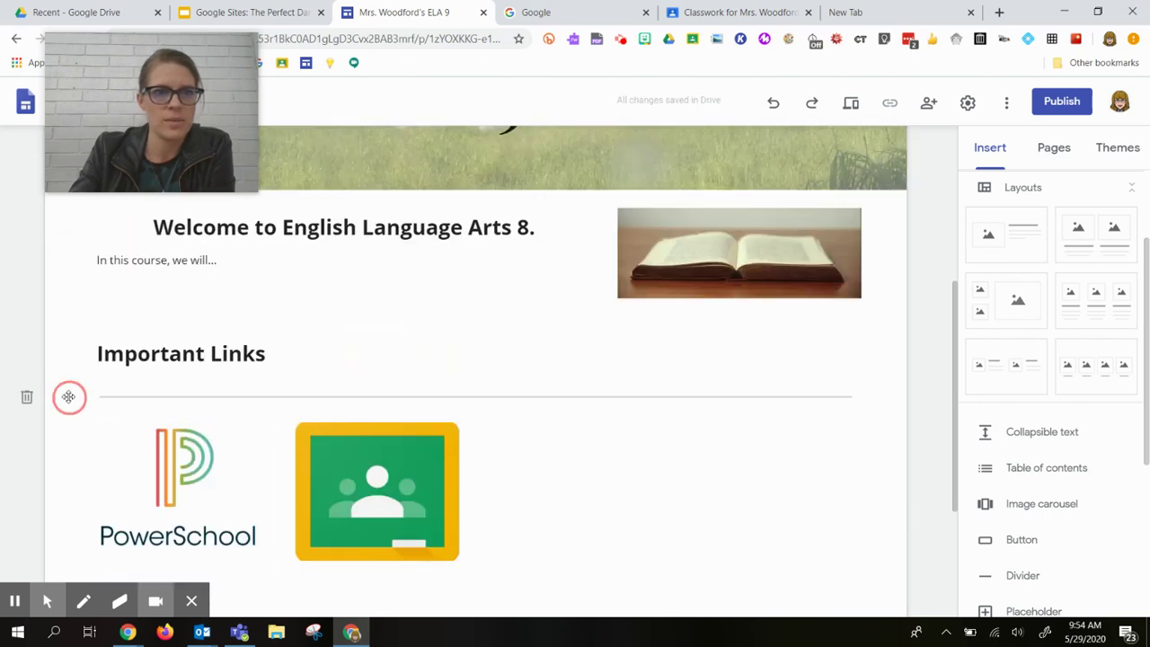
{"action": "left_click", "coordinate": [95, 399]}
{"action": "left_click", "coordinate": [463, 395]}
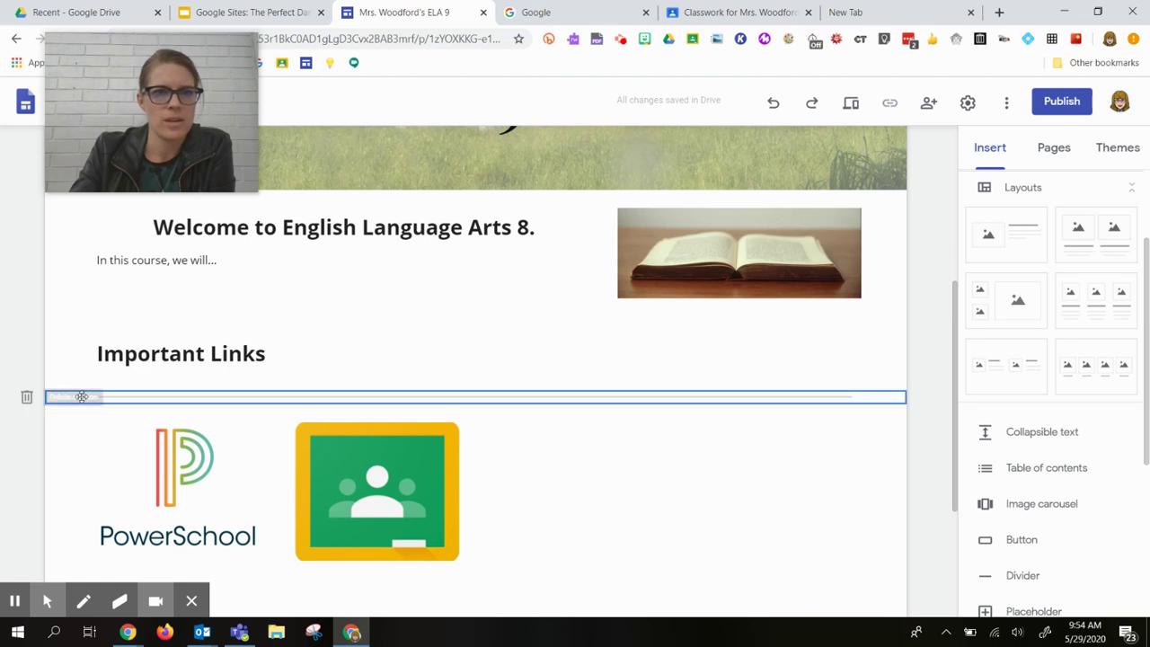
{"action": "left_click_drag", "start_coordinate": [129, 397], "coordinate": [123, 326]}
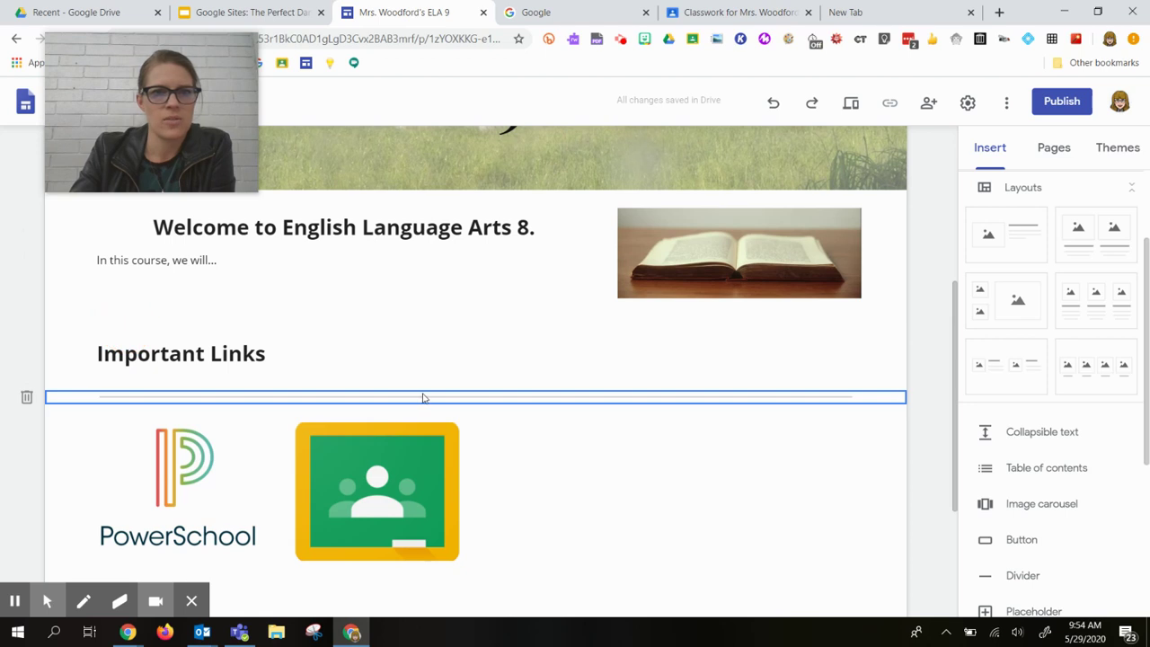
{"action": "left_click", "coordinate": [436, 334]}
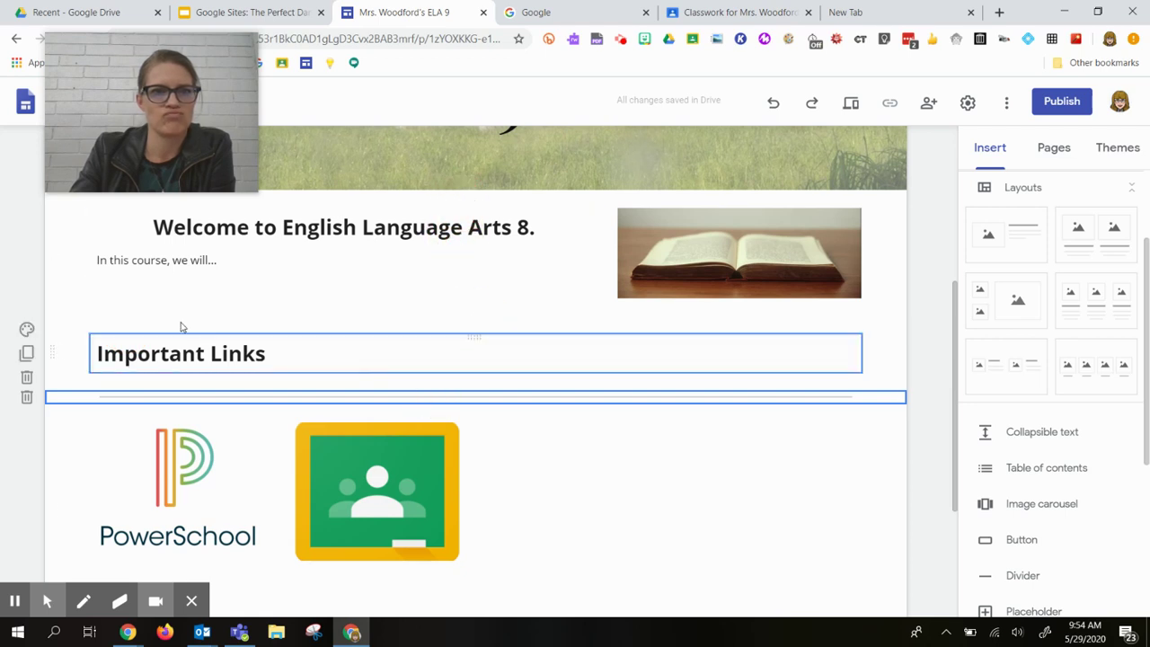
{"action": "left_click_drag", "start_coordinate": [56, 398], "coordinate": [65, 315]}
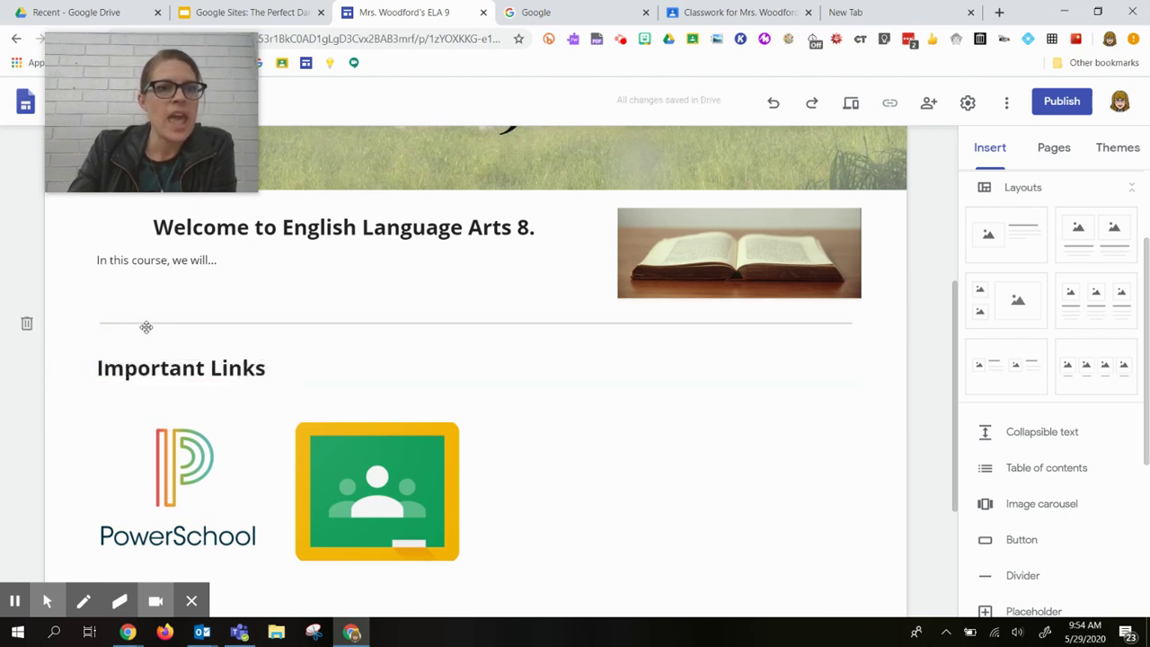
- Set the background of the "Welcome to English Language Arts 8." section to Emphasis 2
{"action": "scroll", "coordinate": [95, 475], "scroll_direction": "up", "scroll_amount": 3}
{"action": "scroll", "coordinate": [201, 475], "scroll_direction": "down", "scroll_amount": 2}
{"action": "left_click", "coordinate": [108, 308]}
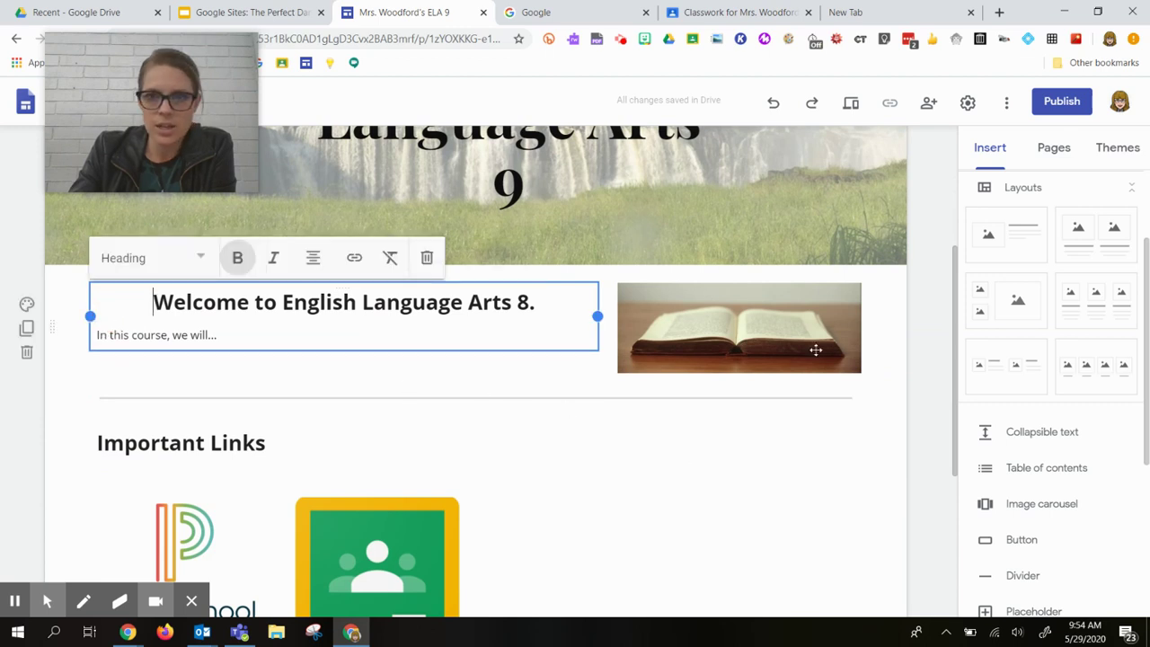
{"action": "left_click", "coordinate": [26, 306]}
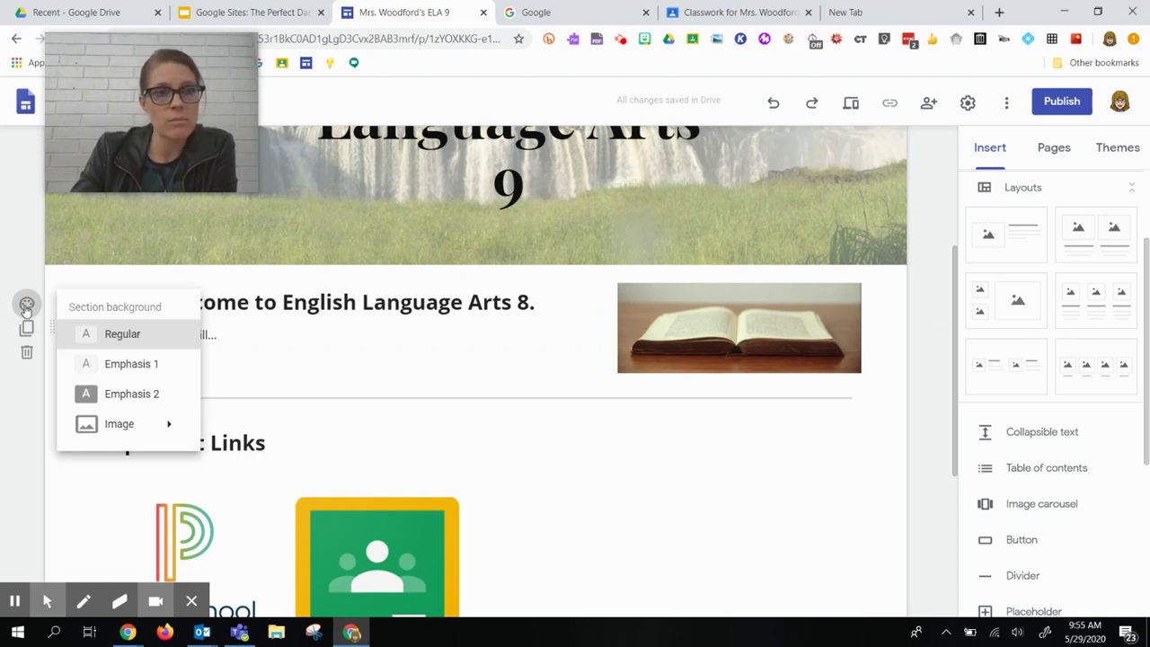
{"action": "mouse_move", "coordinate": [135, 423]}
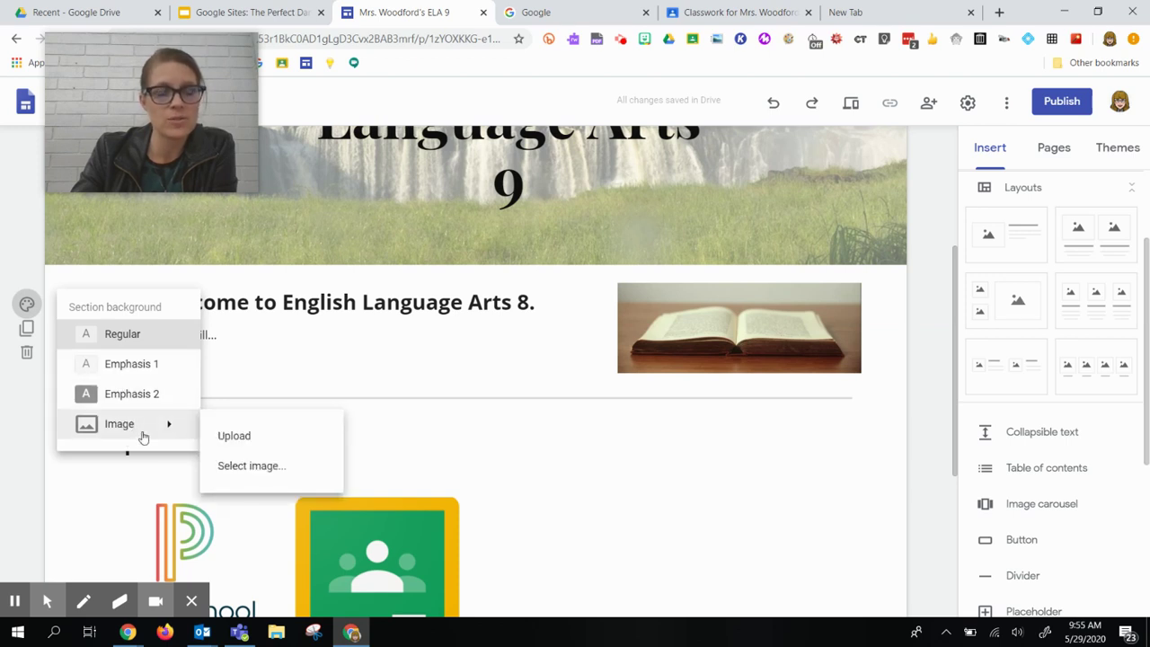
{"action": "left_click", "coordinate": [153, 398]}
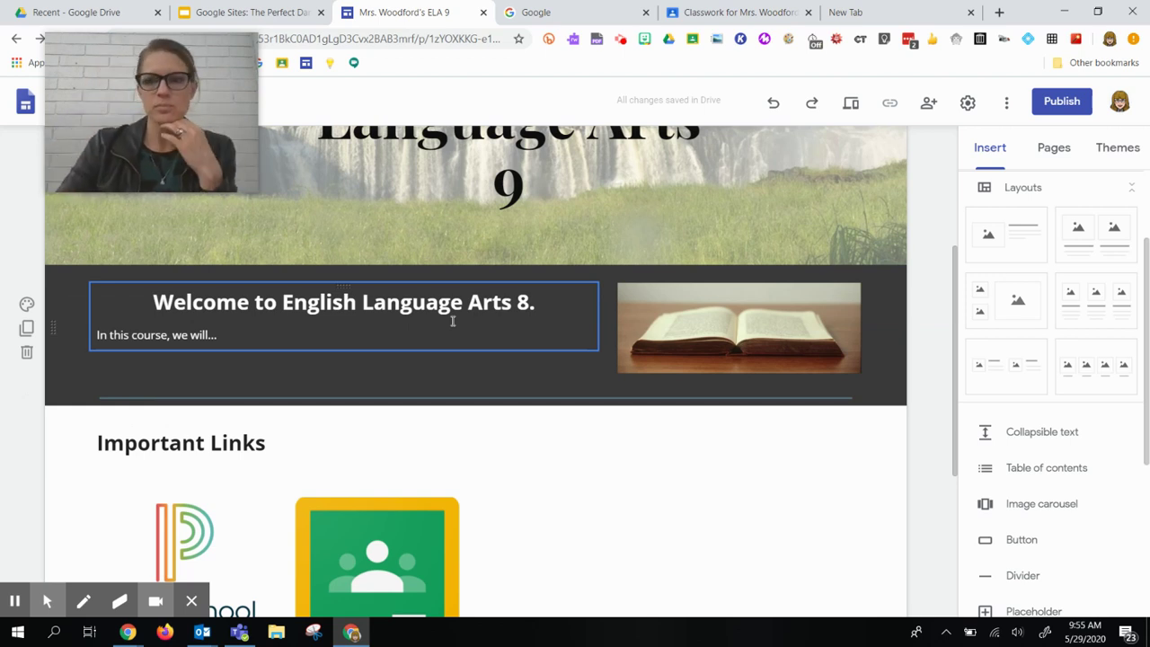
- Examine the embeddable content types and the calendar choices, selecting the 19.20 calendar without inserting it
{"action": "scroll", "coordinate": [992, 516], "scroll_direction": "down", "scroll_amount": 3}
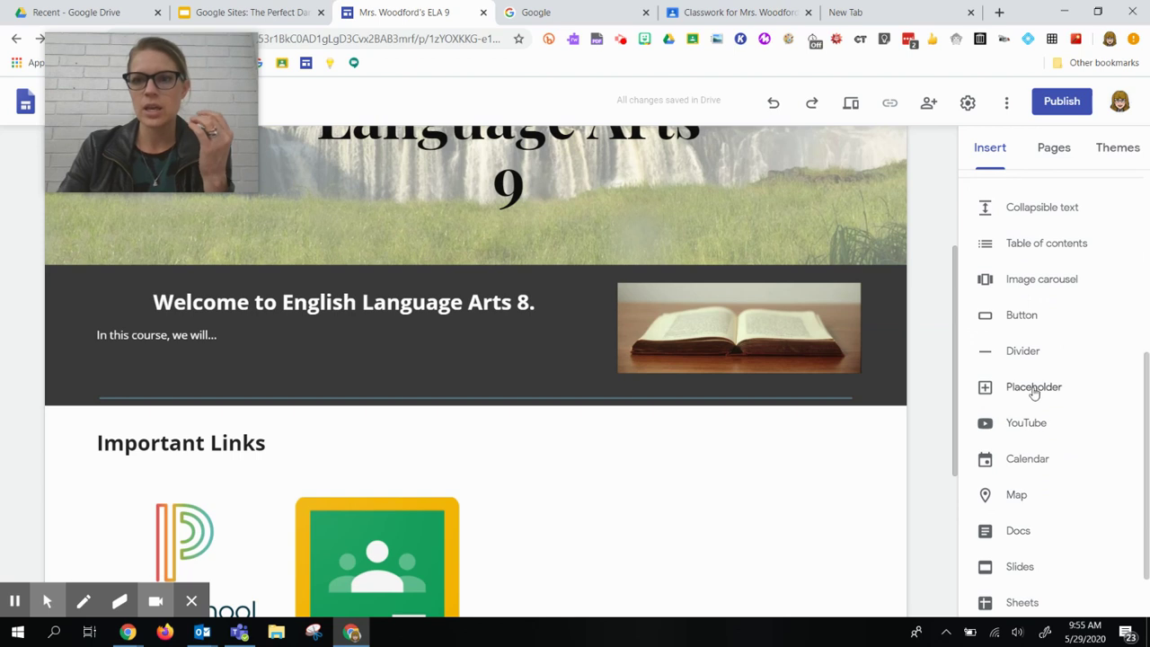
{"action": "scroll", "coordinate": [1034, 396], "scroll_direction": "down", "scroll_amount": 2}
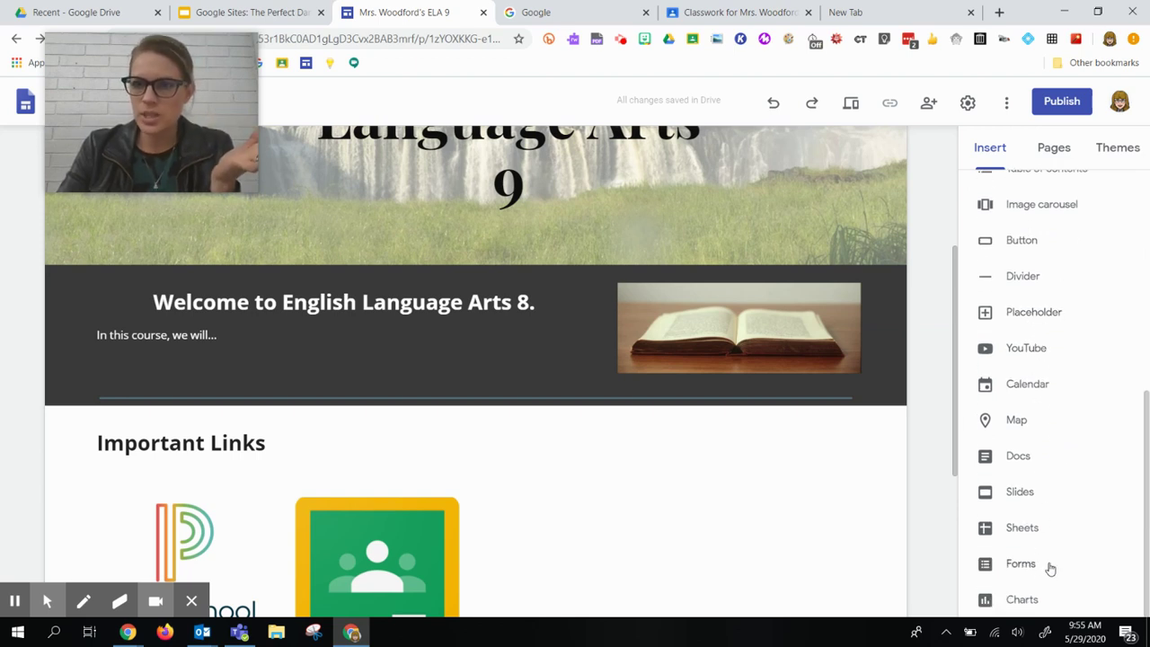
{"action": "left_click", "coordinate": [1031, 384]}
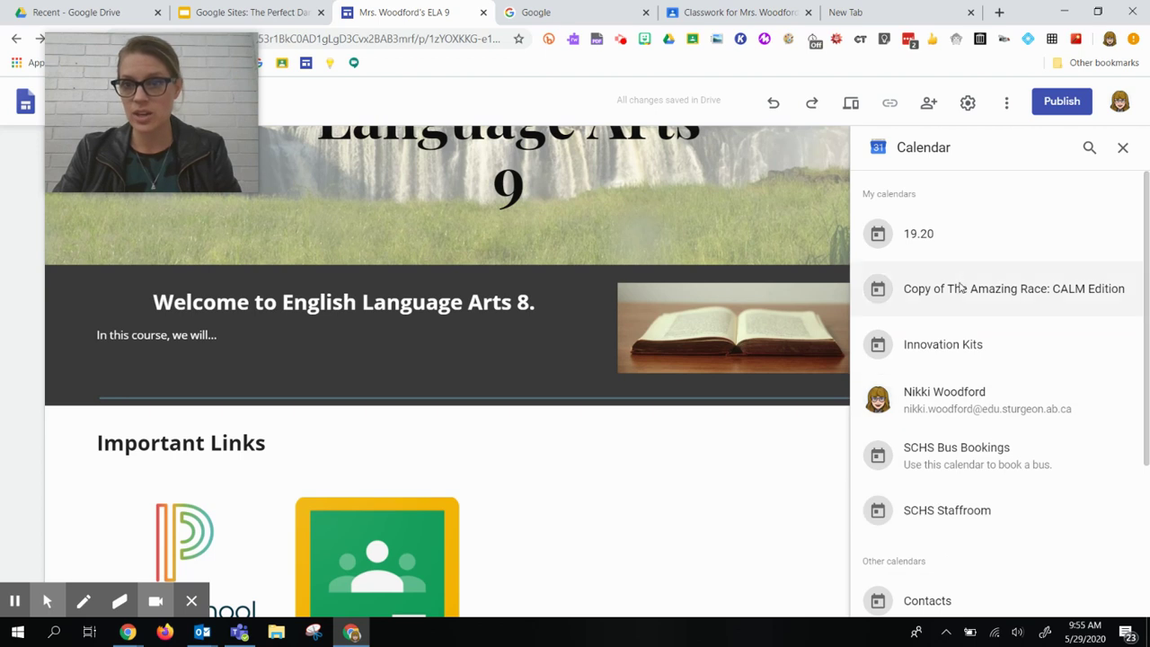
{"action": "left_click", "coordinate": [928, 235]}
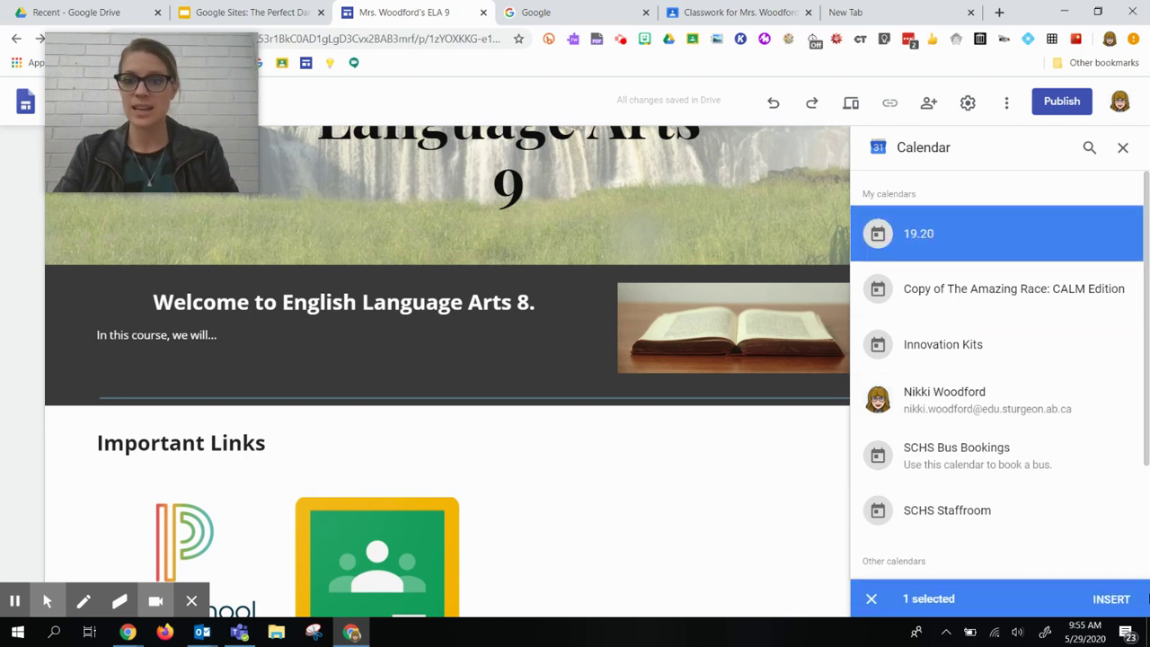
{"action": "left_click", "coordinate": [719, 573]}
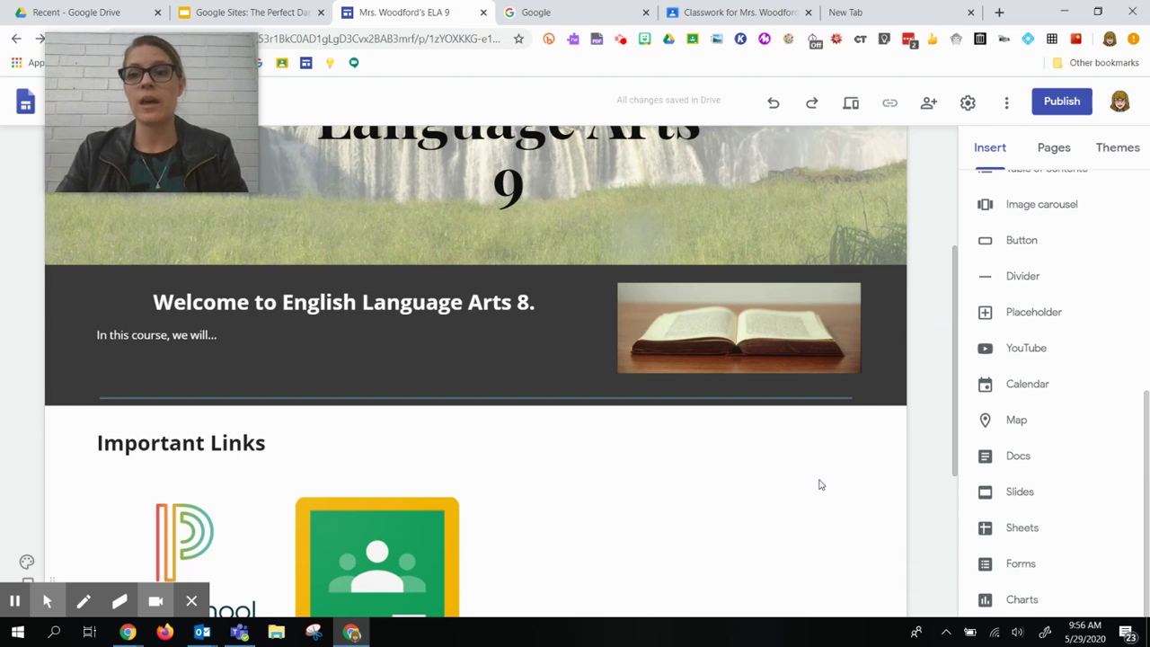
- Insert a placeholder under the Important Links heading and check which content types can fill it, leaving it empty
{"action": "left_click", "coordinate": [1033, 312]}
{"action": "scroll", "coordinate": [551, 427], "scroll_direction": "up", "scroll_amount": 2}
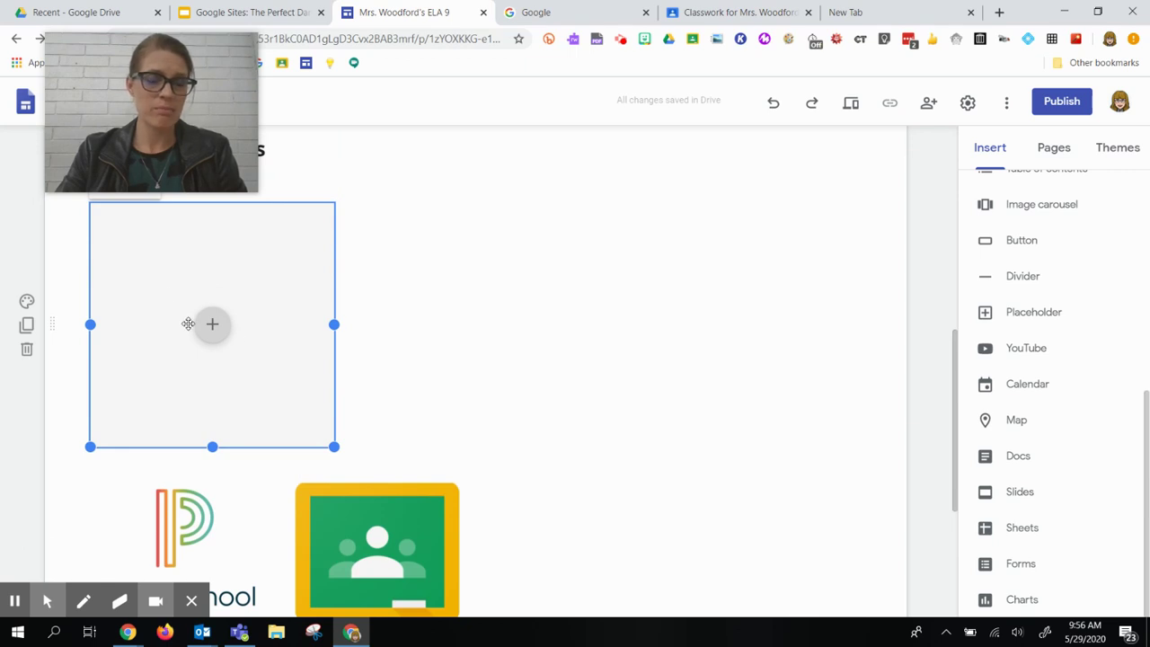
{"action": "left_click", "coordinate": [215, 328]}
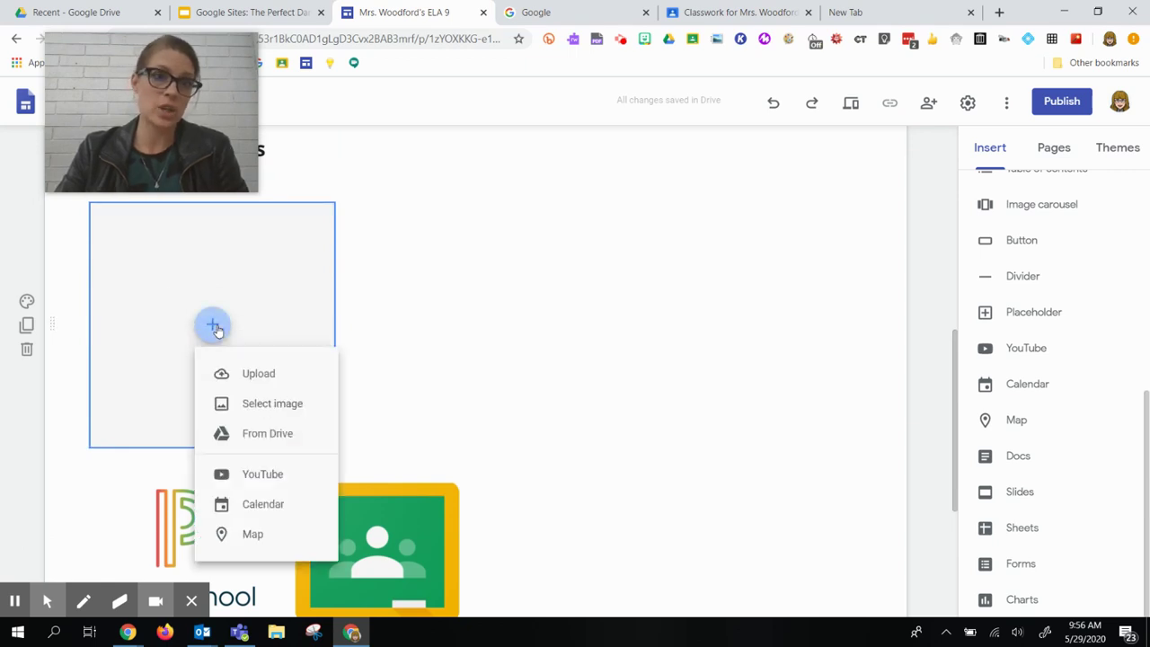
{"action": "left_click", "coordinate": [395, 310]}
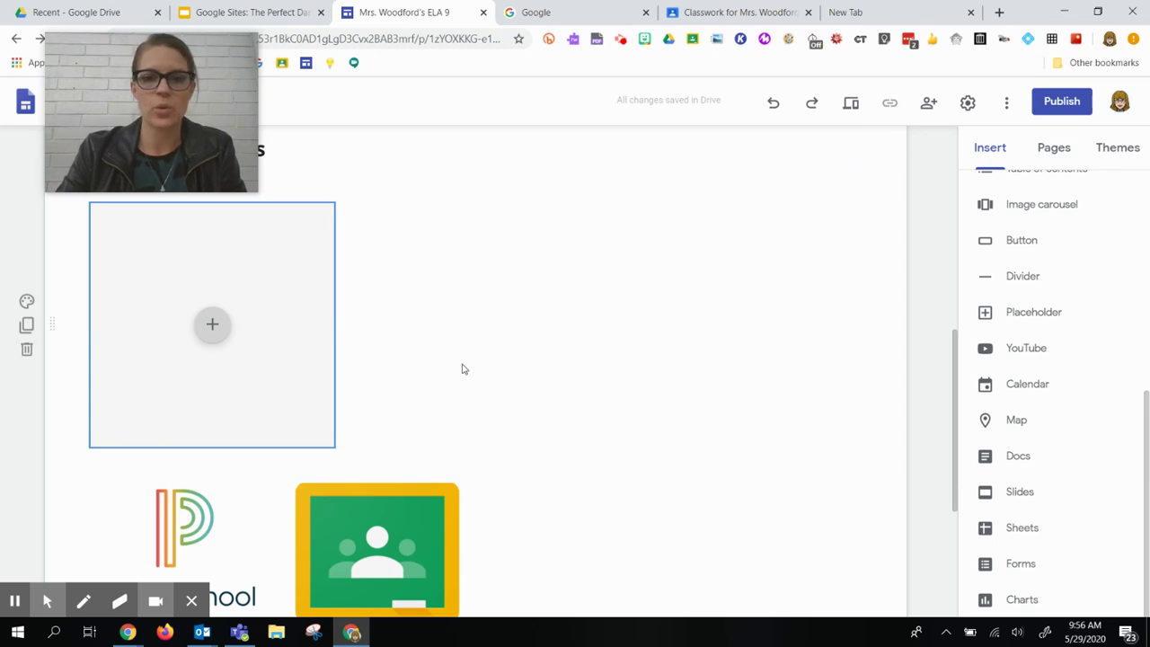
{"action": "scroll", "coordinate": [711, 426], "scroll_direction": "up", "scroll_amount": 6}
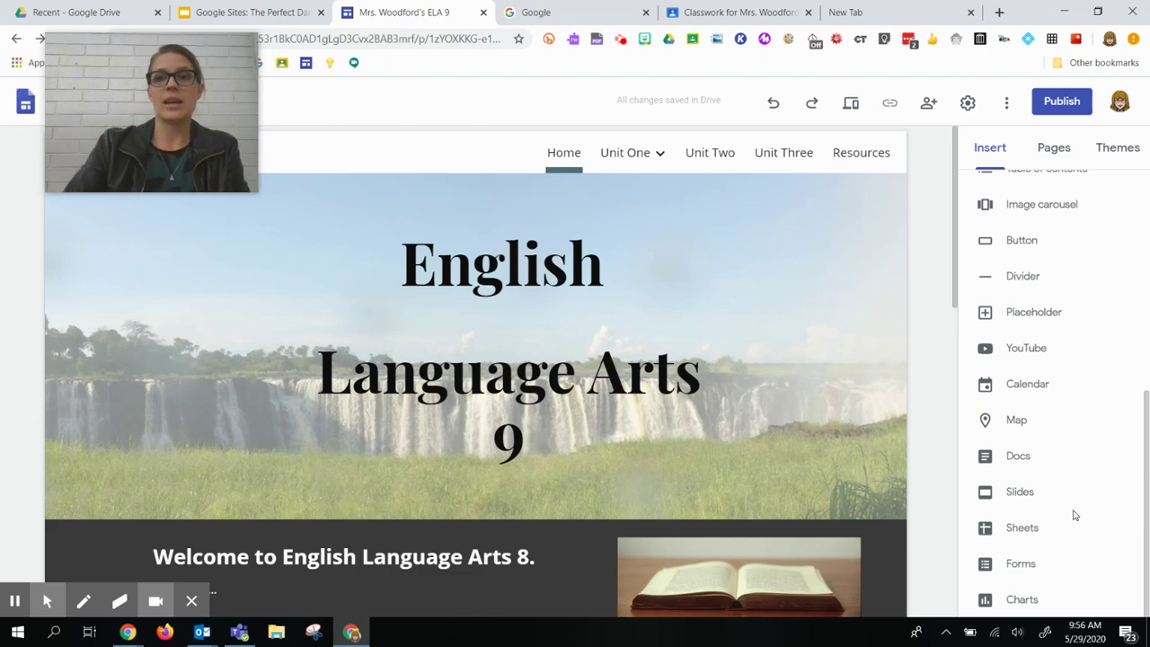
{"action": "scroll", "coordinate": [1073, 514], "scroll_direction": "up", "scroll_amount": 5}
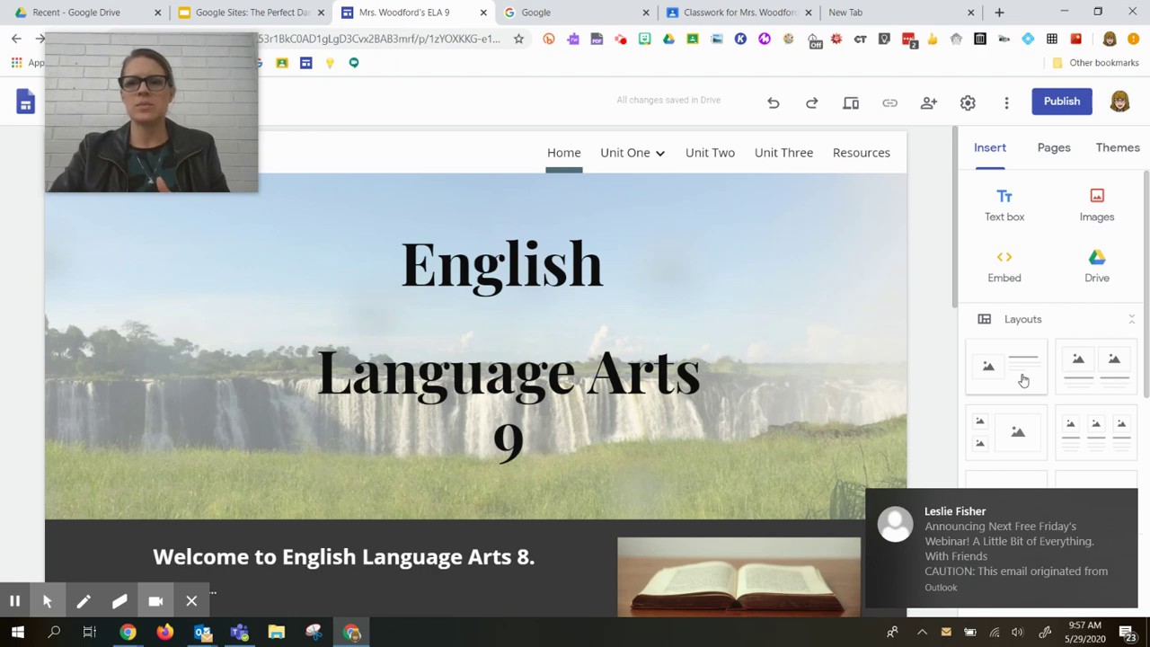
{"action": "left_click", "coordinate": [1129, 505]}
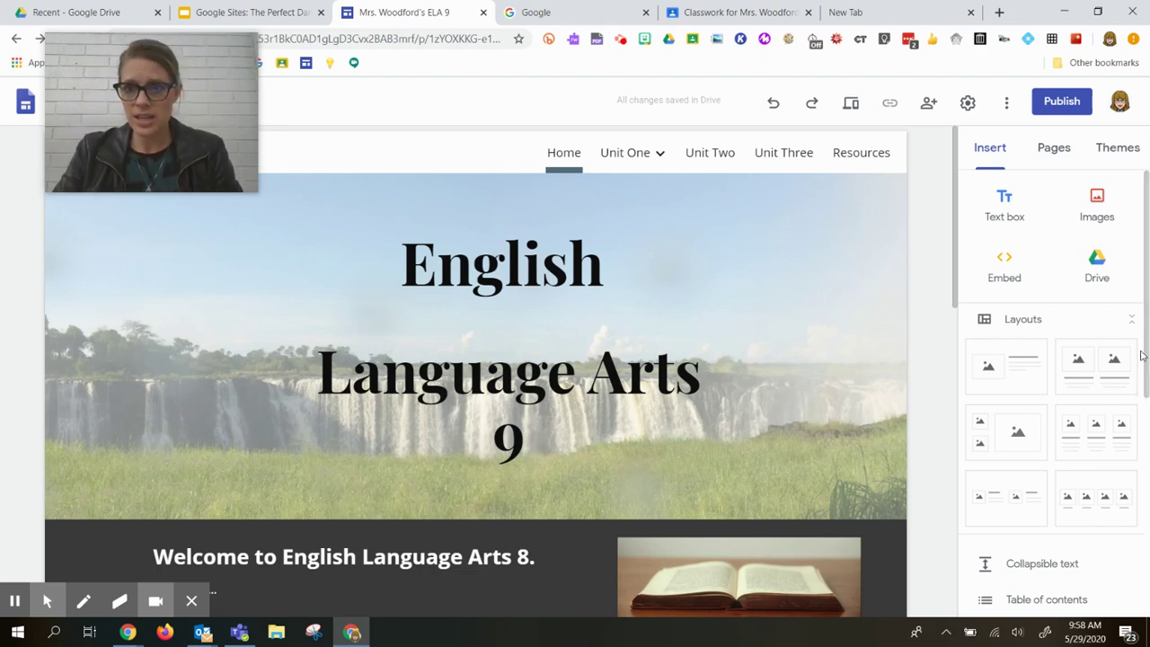
- Preview the Home page in large screen, tablet and phone layouts, read through the phone version, and return to editing
{"action": "mouse_move", "coordinate": [893, 210]}
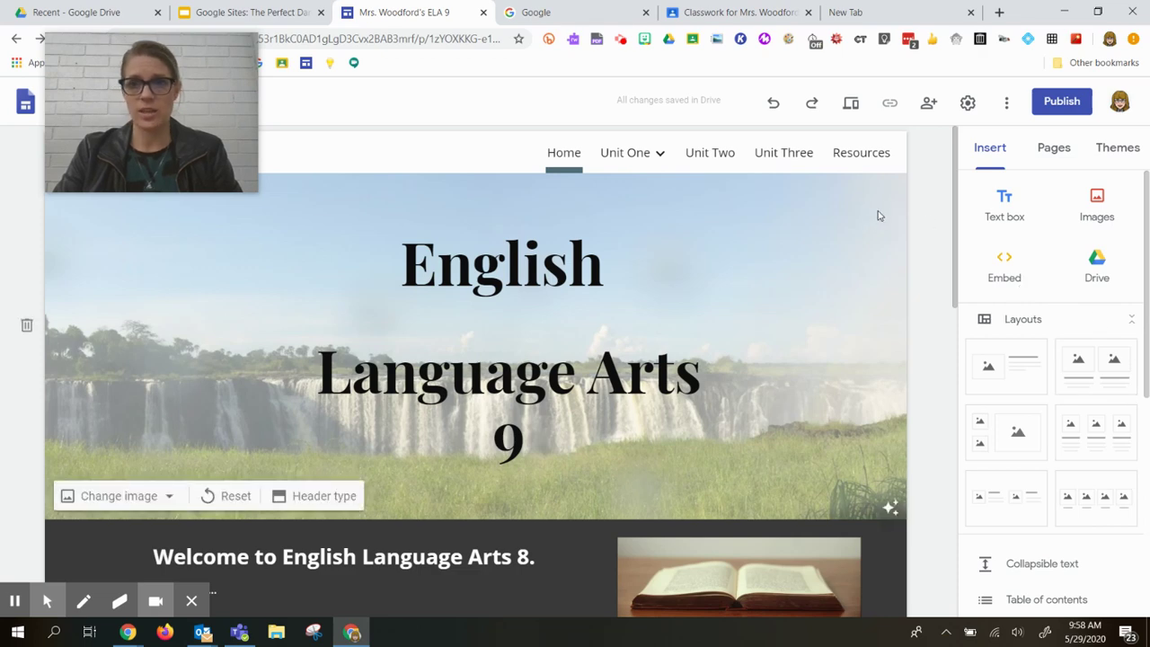
{"action": "left_click", "coordinate": [850, 105]}
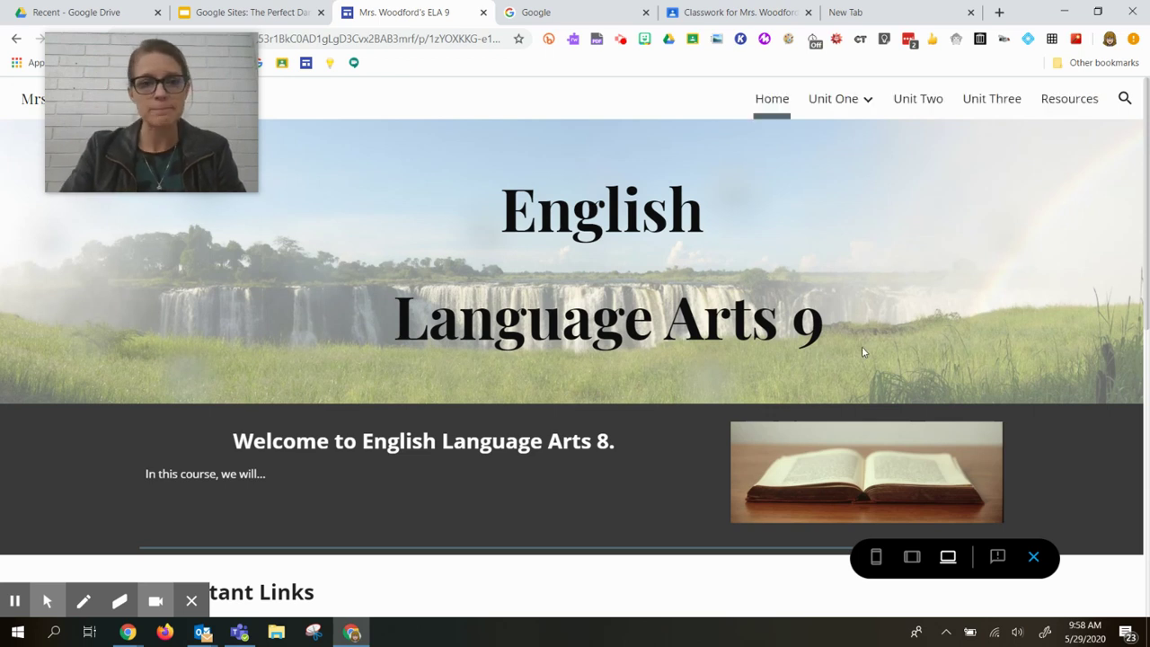
{"action": "scroll", "coordinate": [862, 352], "scroll_direction": "down", "scroll_amount": 1}
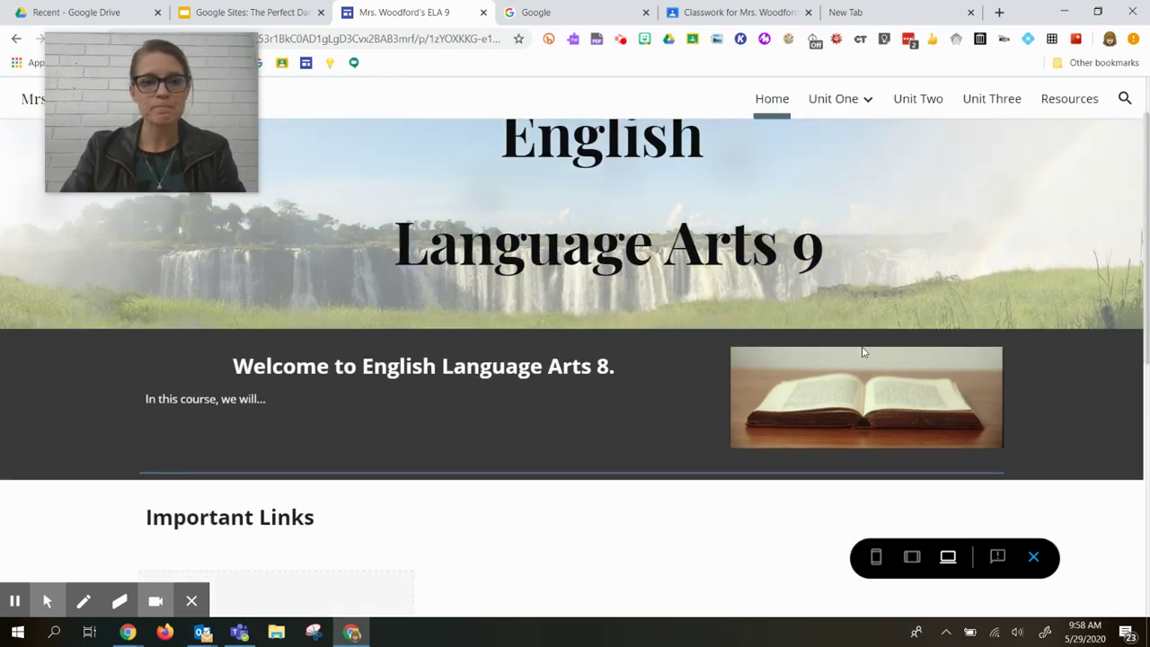
{"action": "left_click", "coordinate": [907, 557]}
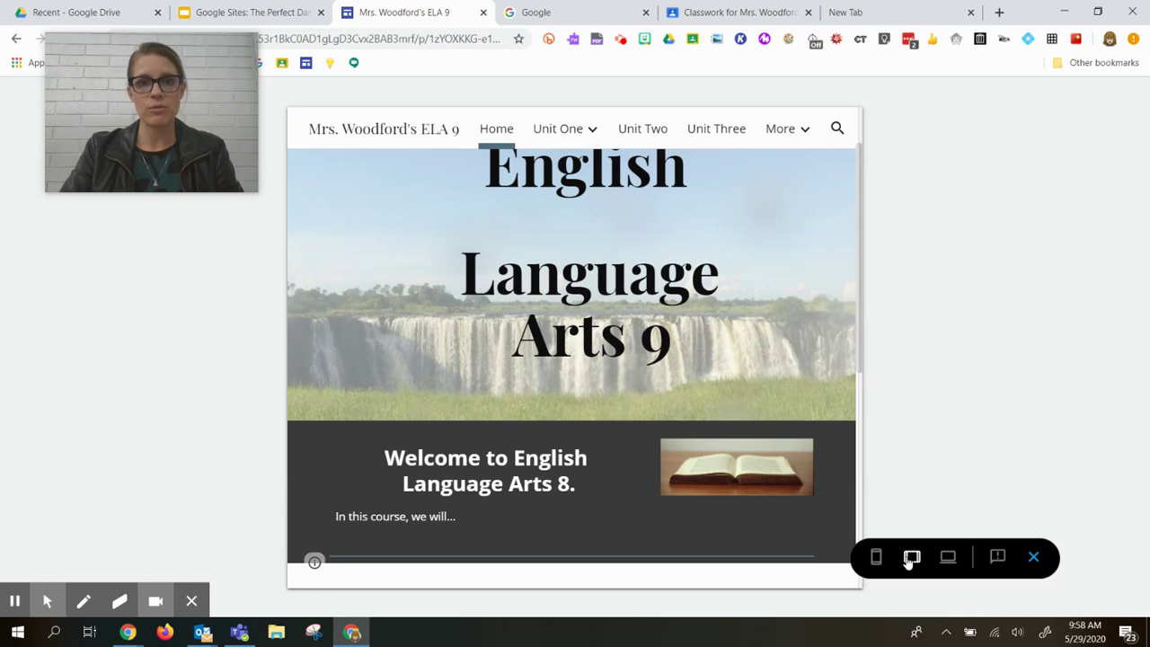
{"action": "left_click", "coordinate": [876, 557]}
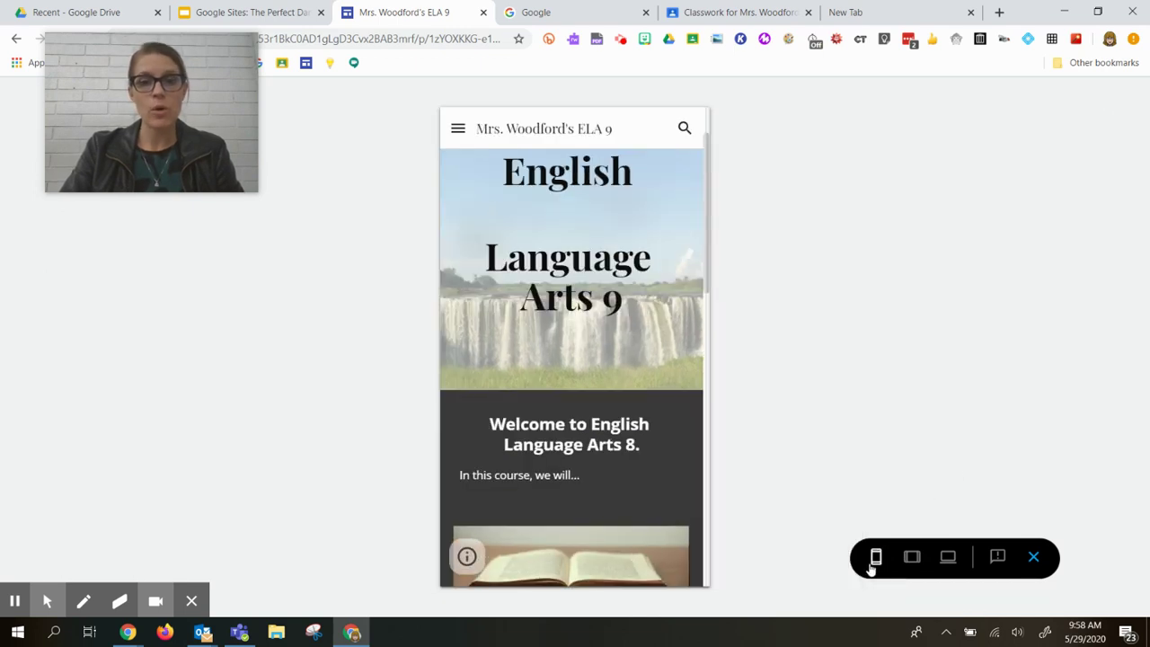
{"action": "scroll", "coordinate": [581, 435], "scroll_direction": "down", "scroll_amount": 6}
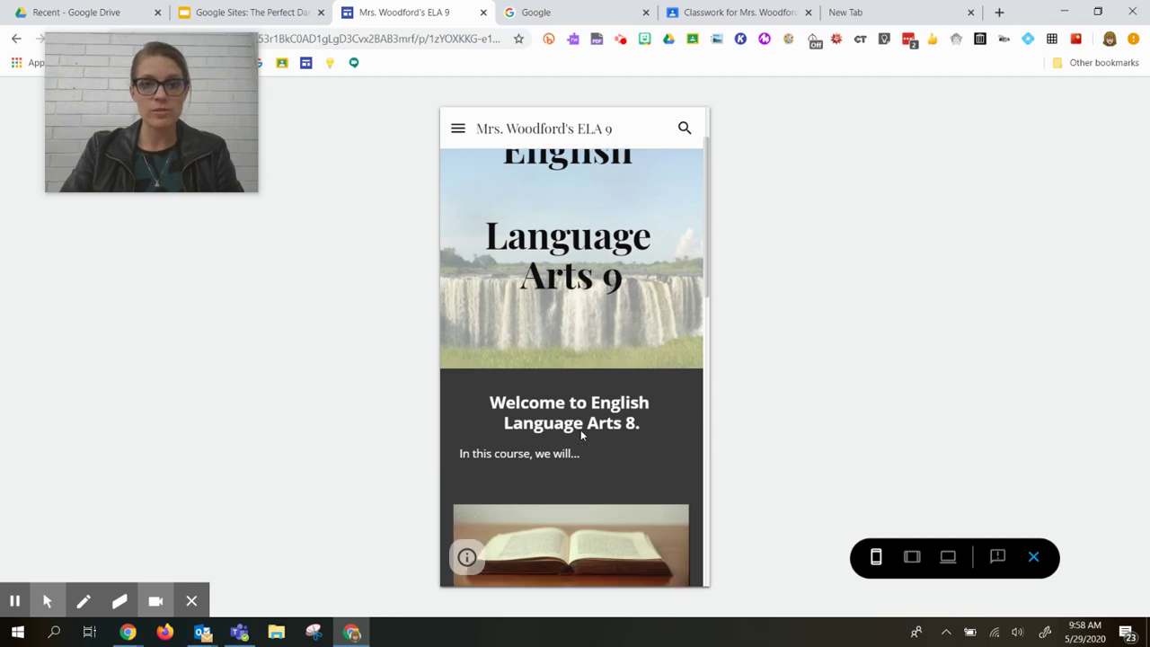
{"action": "scroll", "coordinate": [581, 437], "scroll_direction": "down", "scroll_amount": 2}
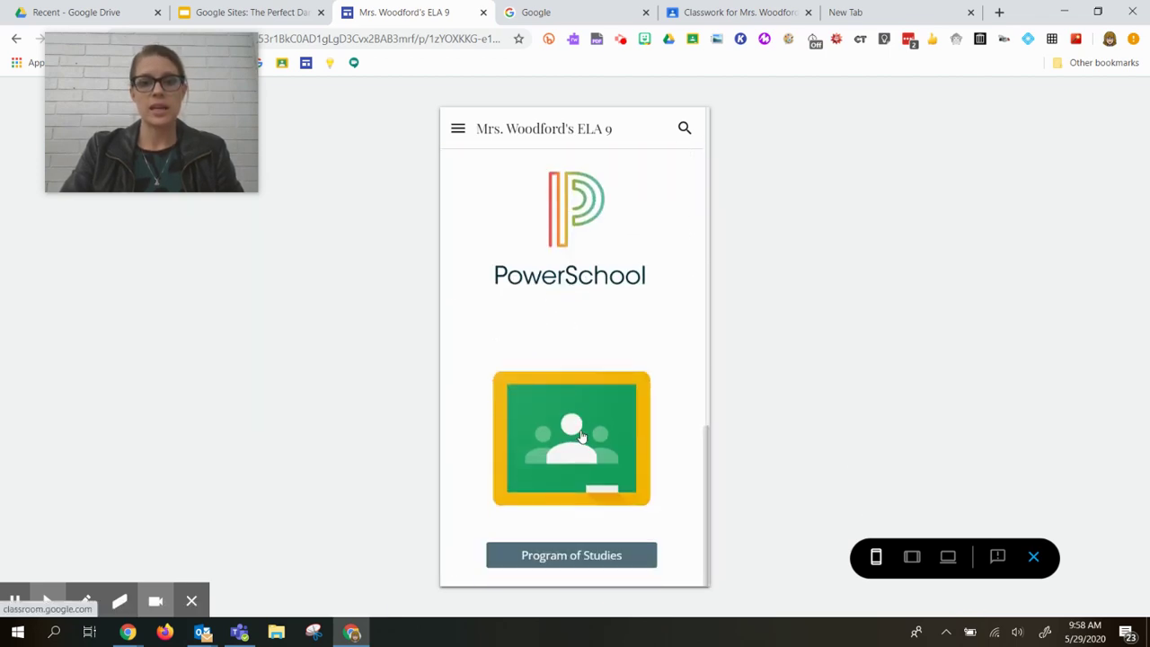
{"action": "scroll", "coordinate": [581, 437], "scroll_direction": "up", "scroll_amount": 10}
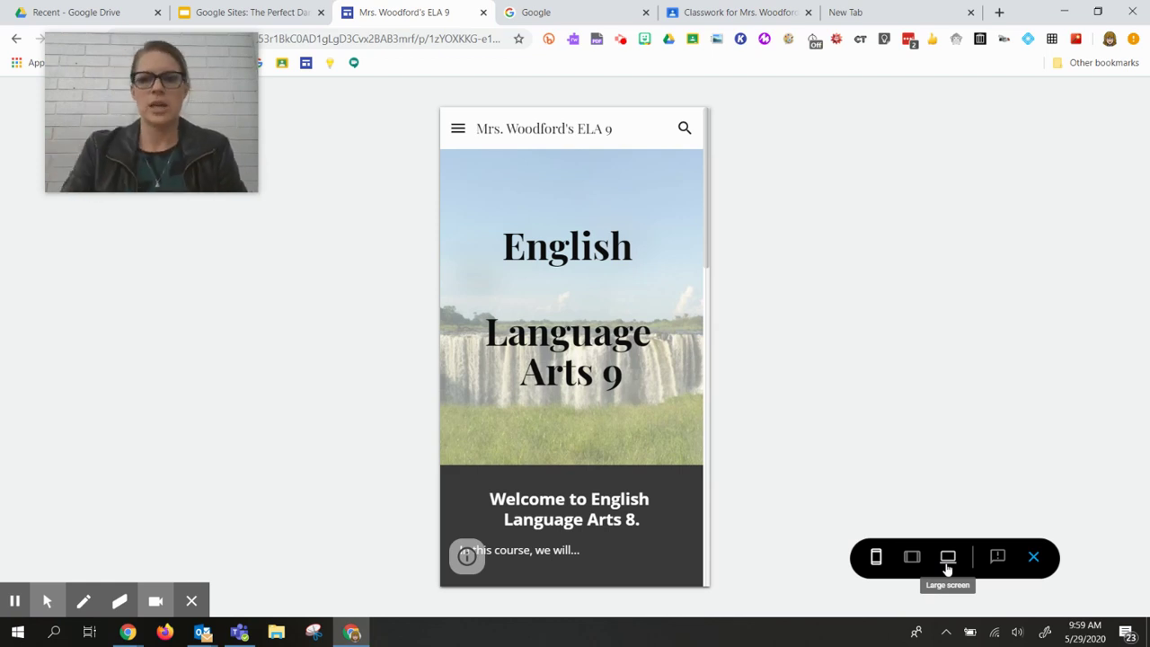
{"action": "left_click", "coordinate": [1033, 556]}
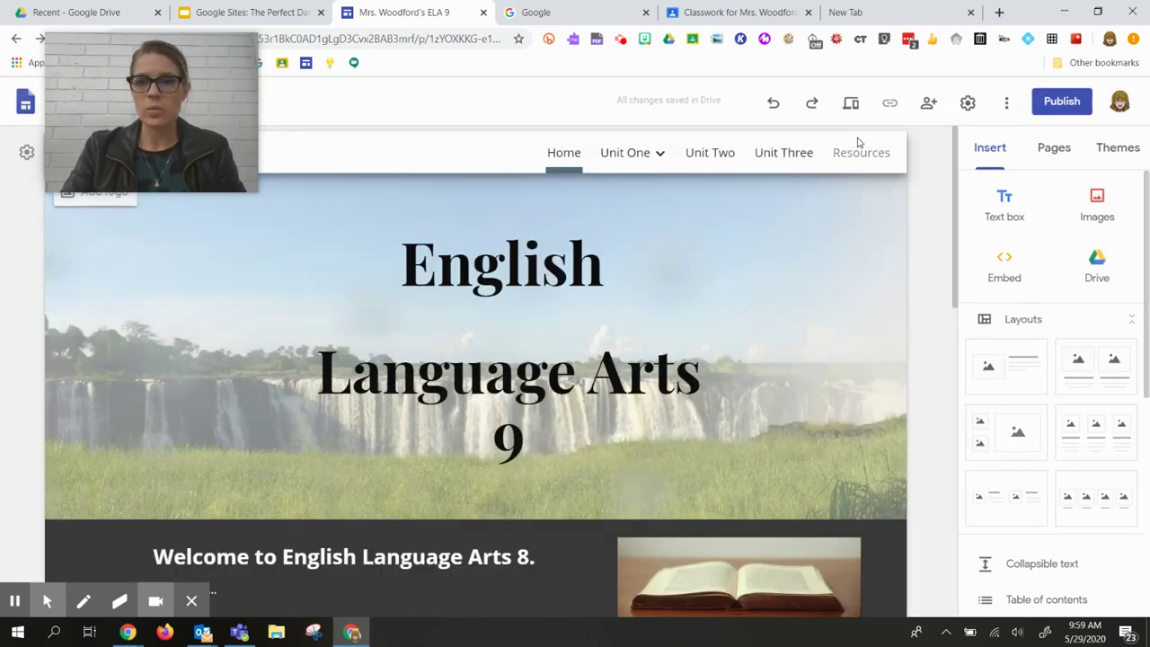
- Publish the site under a web address made of the teacher's surname followed by "ela8"
{"action": "left_click", "coordinate": [1063, 102]}
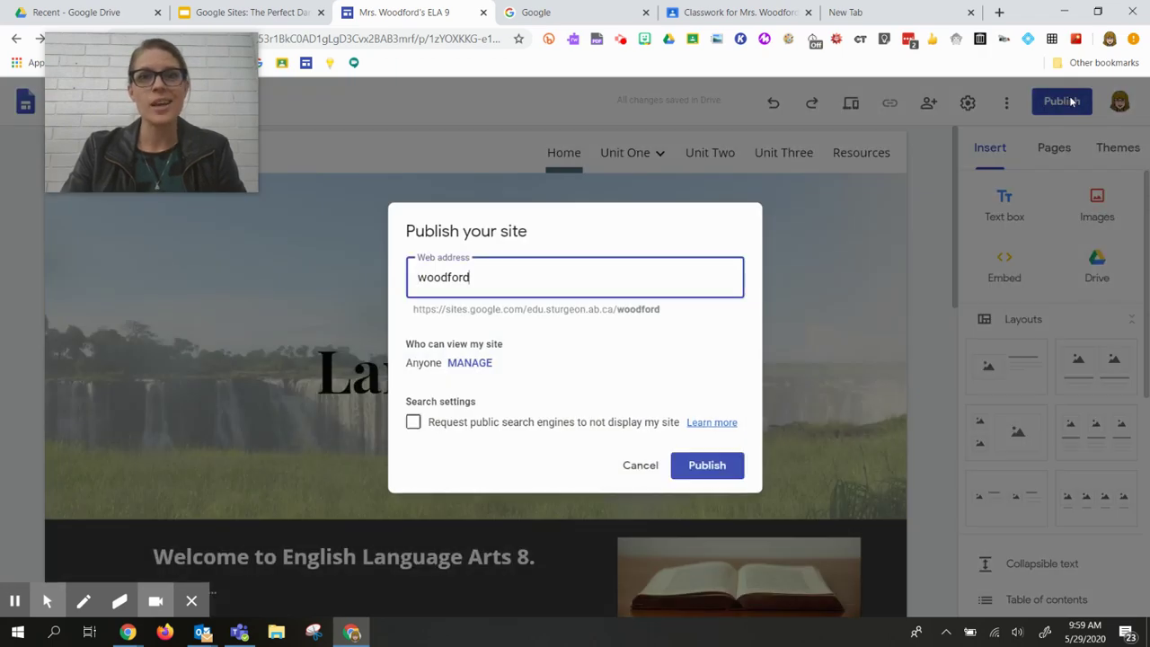
{"action": "left_click", "coordinate": [482, 267]}
{"action": "left_click_drag", "start_coordinate": [482, 277], "coordinate": [401, 279]}
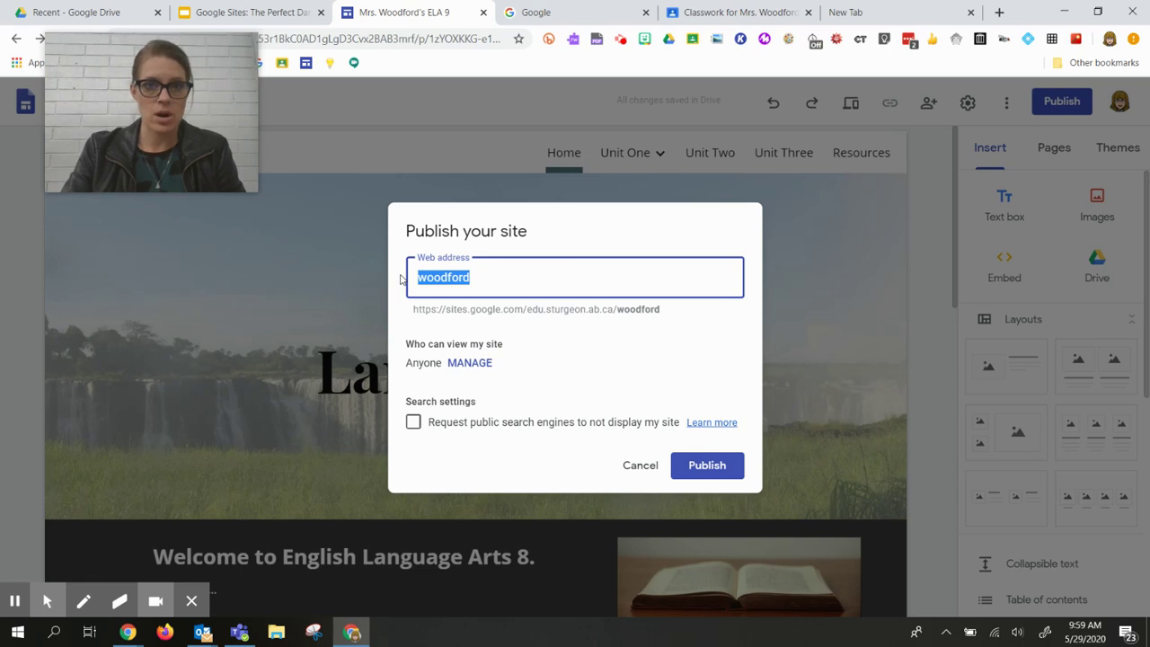
{"action": "left_click", "coordinate": [482, 278]}
{"action": "left_click_drag", "start_coordinate": [482, 278], "coordinate": [398, 282]}
{"action": "type", "text": "wor"}
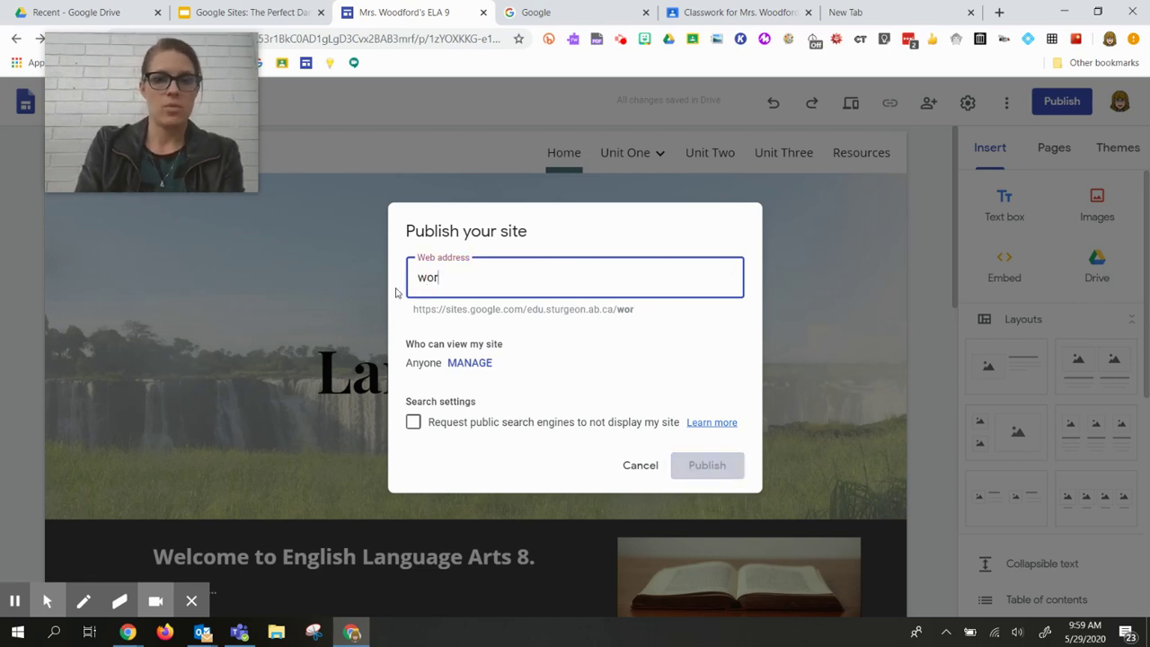
{"action": "key", "text": "BackSpace"}
{"action": "key", "text": "BackSpace"}
{"action": "type", "text": "odf"}
{"action": "key", "text": "BackSpace"}
{"action": "key", "text": "BackSpace"}
{"action": "type", "text": "odfordela8"}
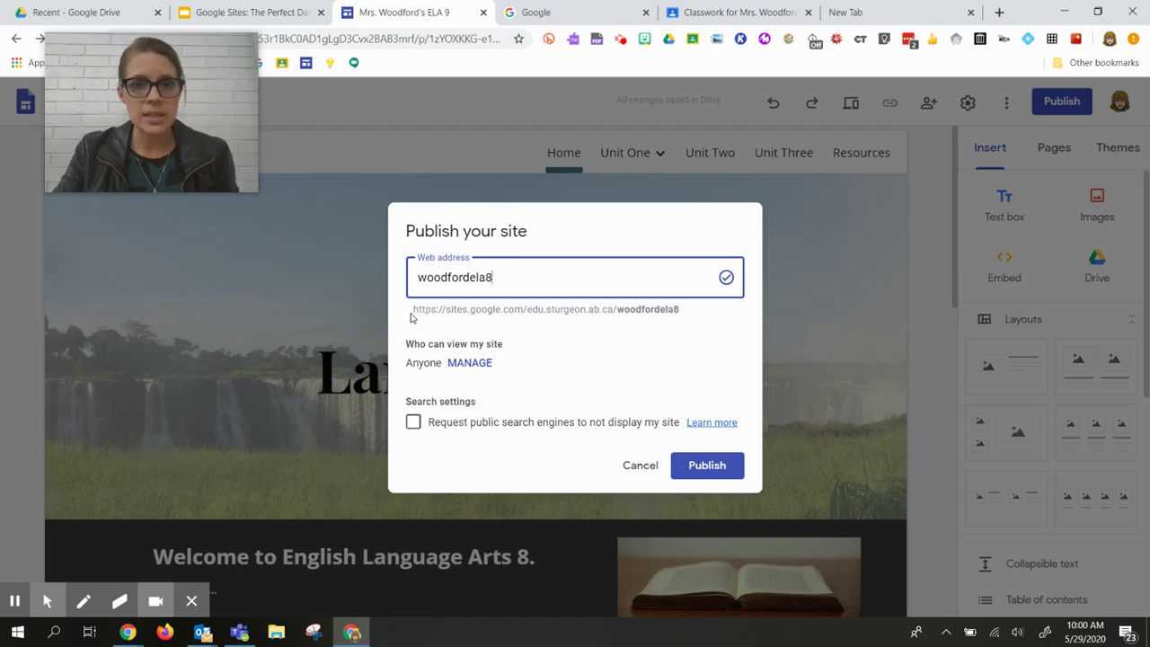
{"action": "left_click_drag", "start_coordinate": [413, 309], "coordinate": [677, 311]}
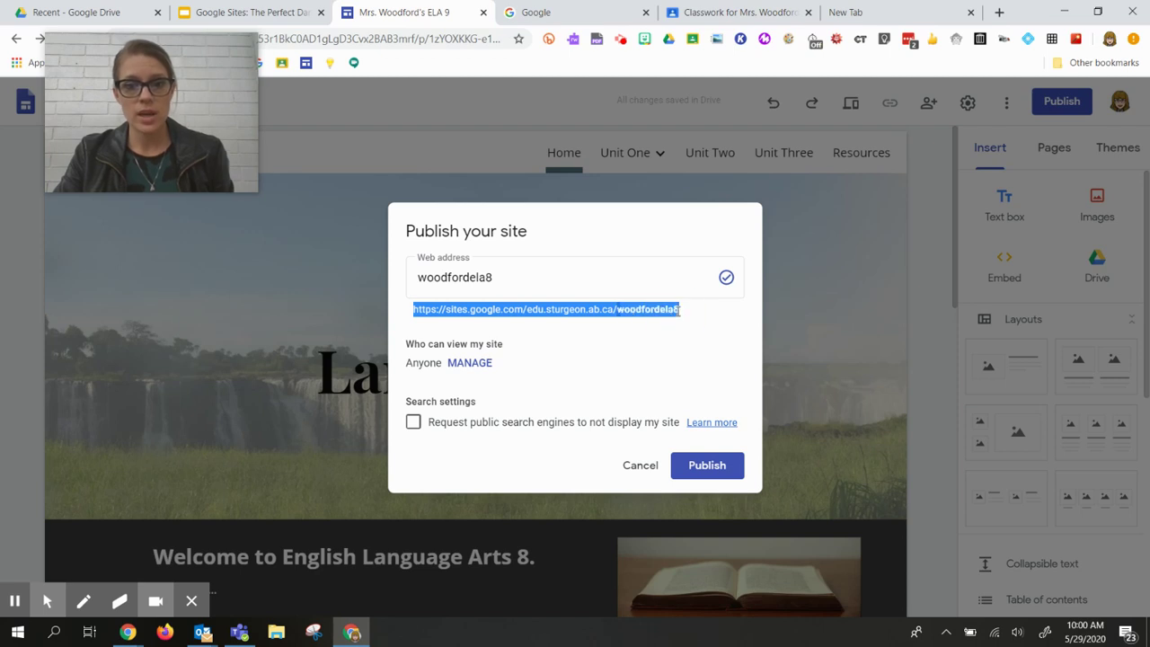
{"action": "left_click", "coordinate": [708, 467]}
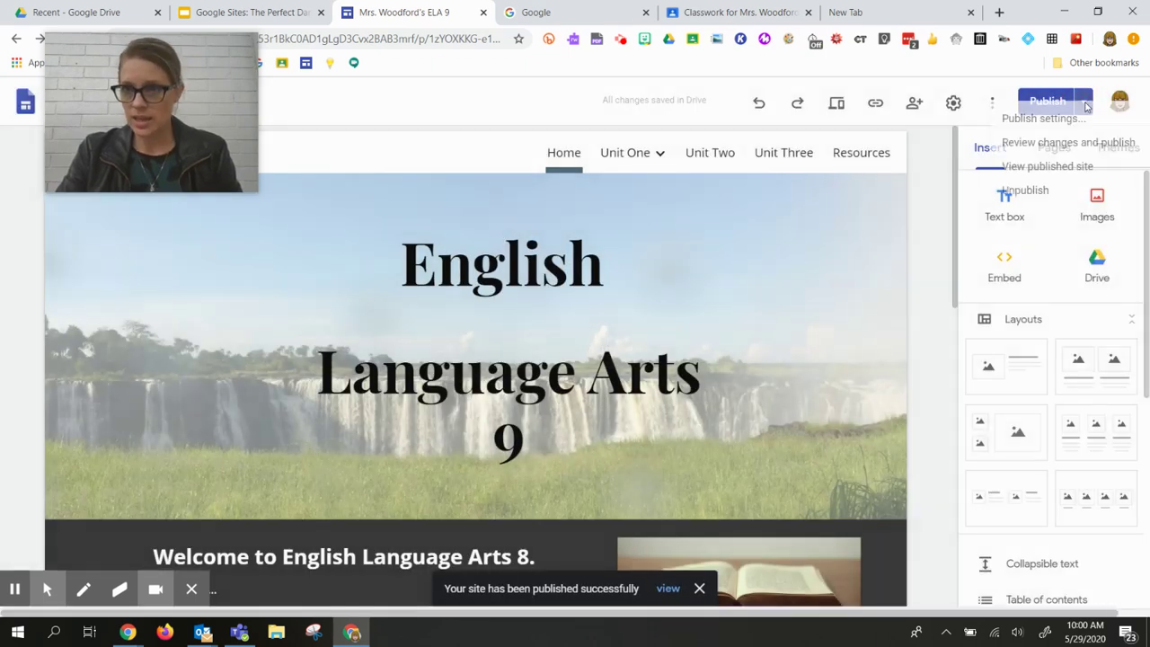
- Review the publishing options and open the published site
{"action": "left_click", "coordinate": [1084, 103]}
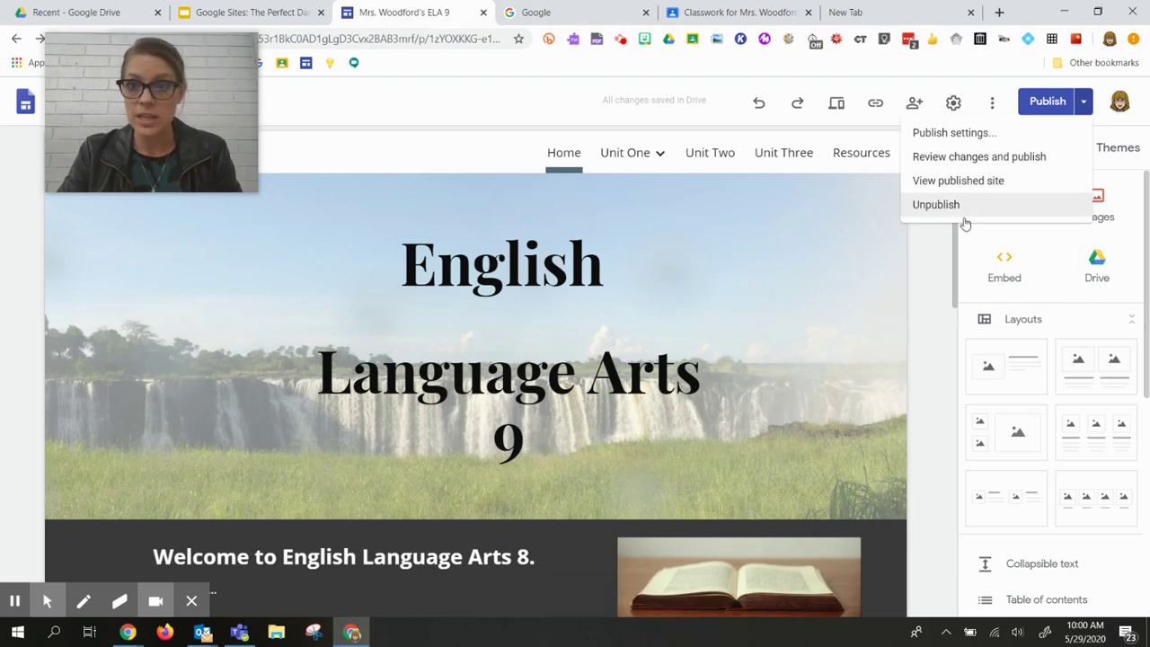
{"action": "left_click", "coordinate": [931, 284]}
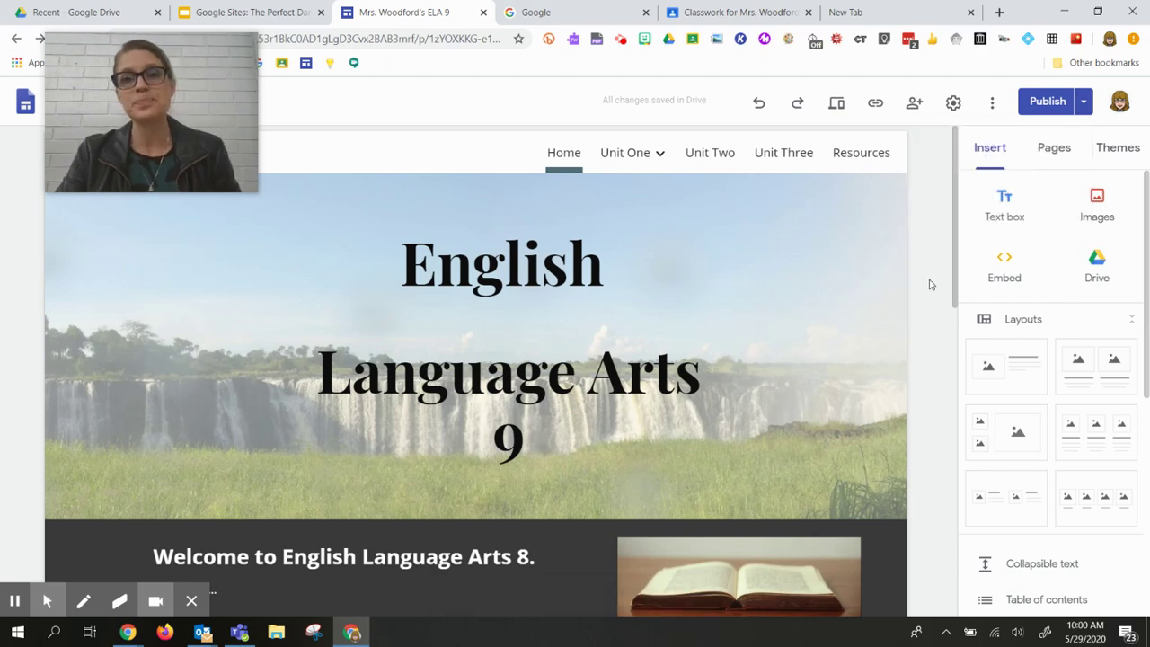
{"action": "mouse_move", "coordinate": [737, 311]}
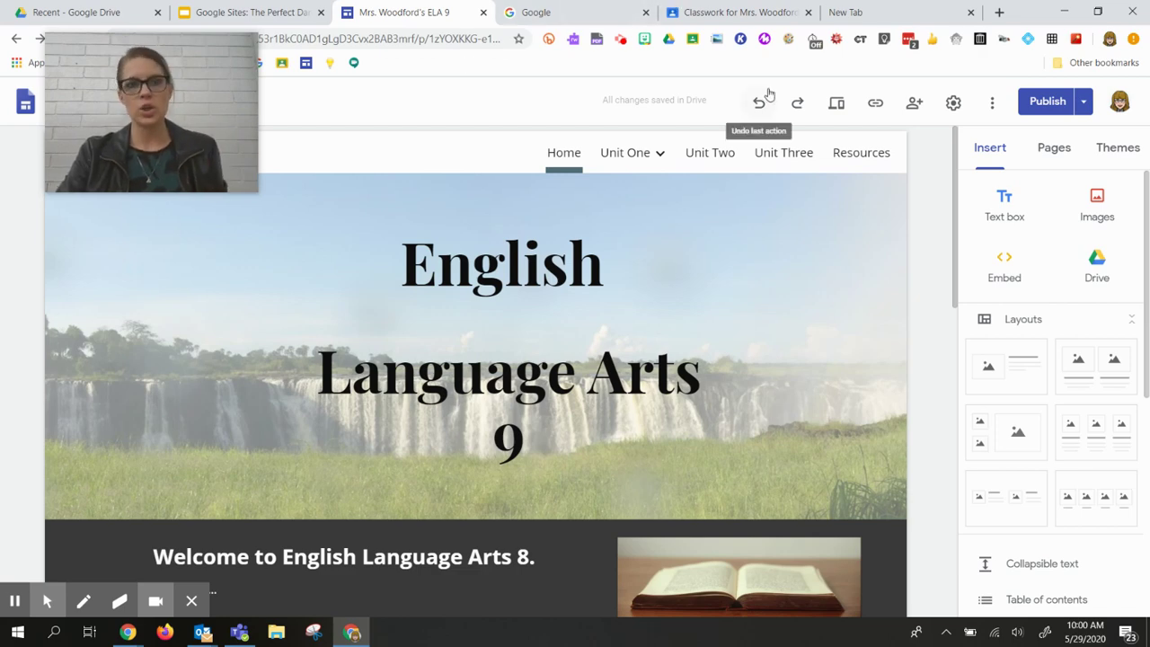
{"action": "left_click", "coordinate": [1083, 102]}
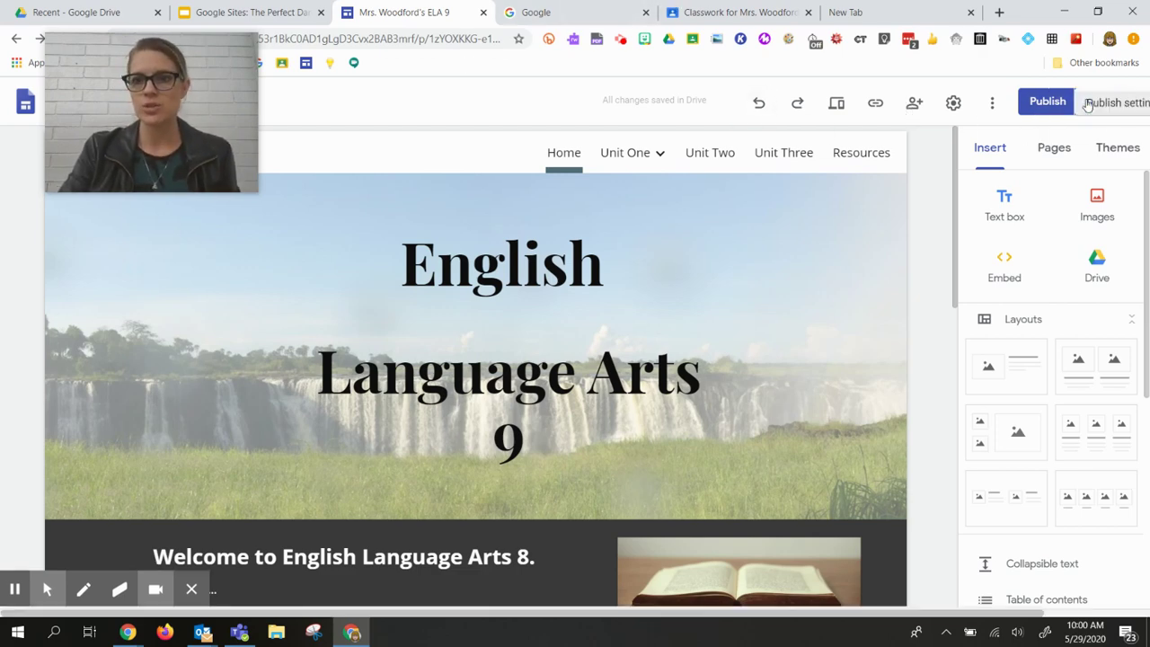
{"action": "left_click", "coordinate": [976, 182]}
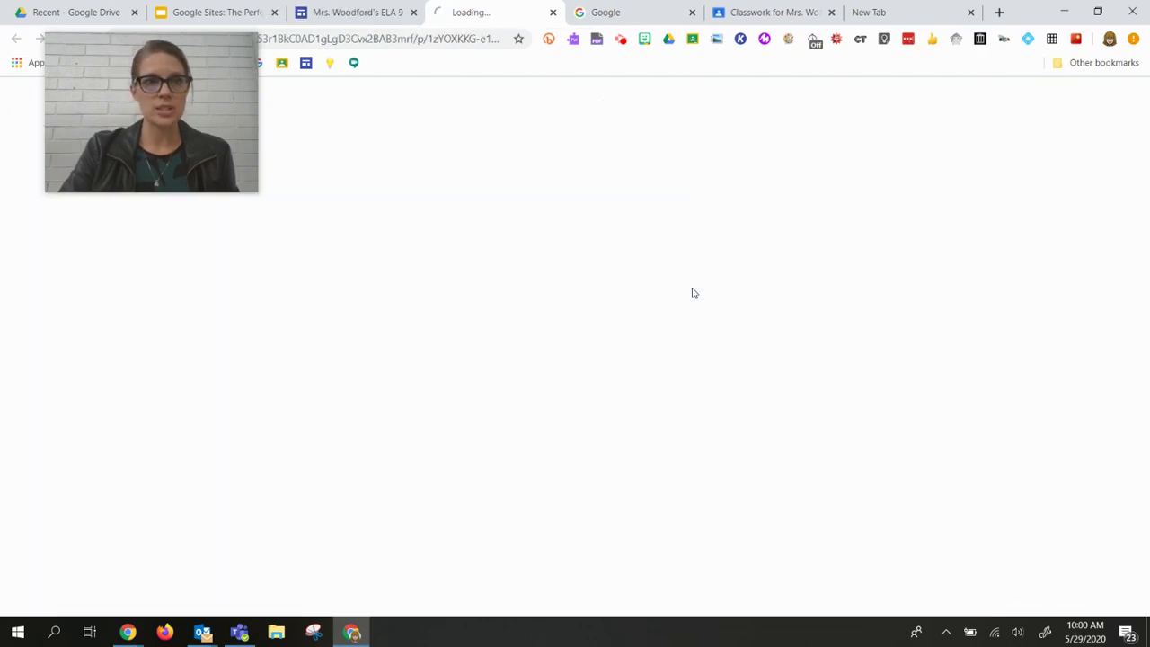
{"action": "left_click_drag", "start_coordinate": [183, 102], "coordinate": [1053, 84]}
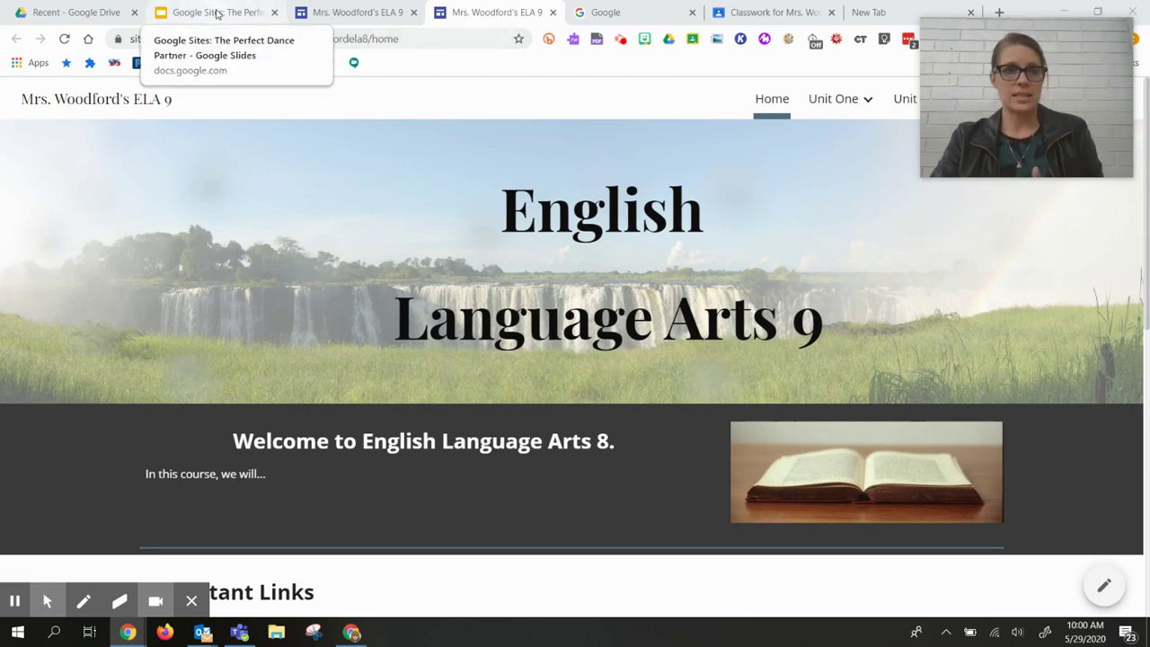
- Look at the Google Classroom Classwork page, switch to the Google Slides presentation and go to the Publish slide
{"action": "left_click", "coordinate": [770, 12]}
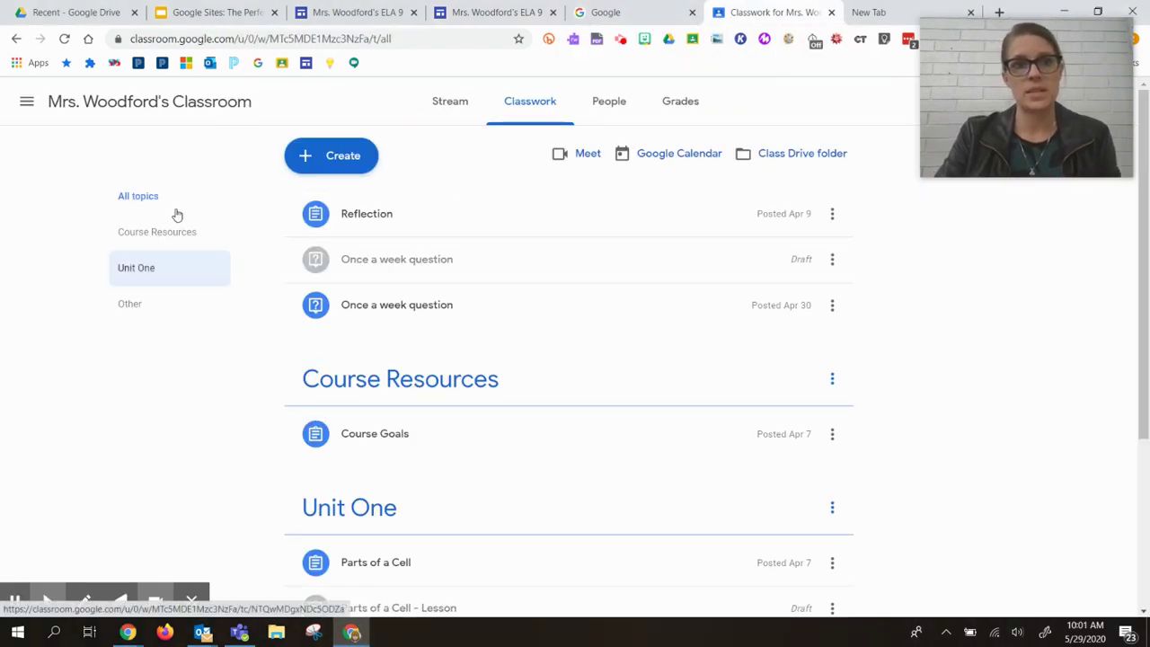
{"action": "left_click", "coordinate": [207, 13]}
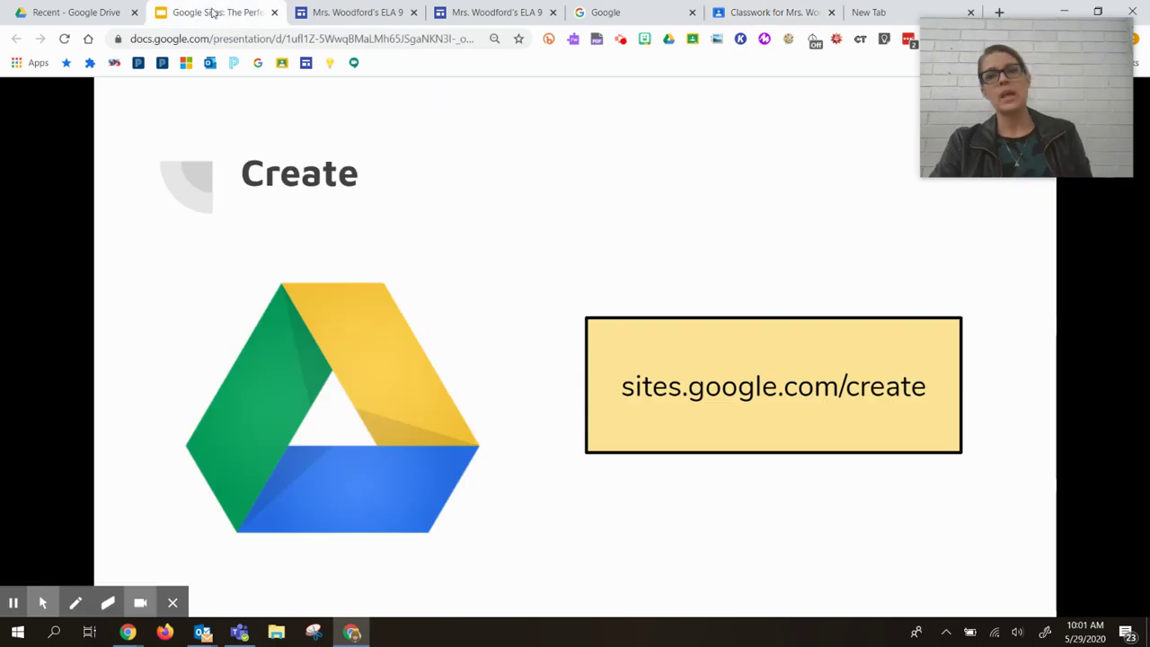
{"action": "key", "text": "Right"}
{"action": "key", "text": "Right"}
{"action": "key", "text": "Left"}
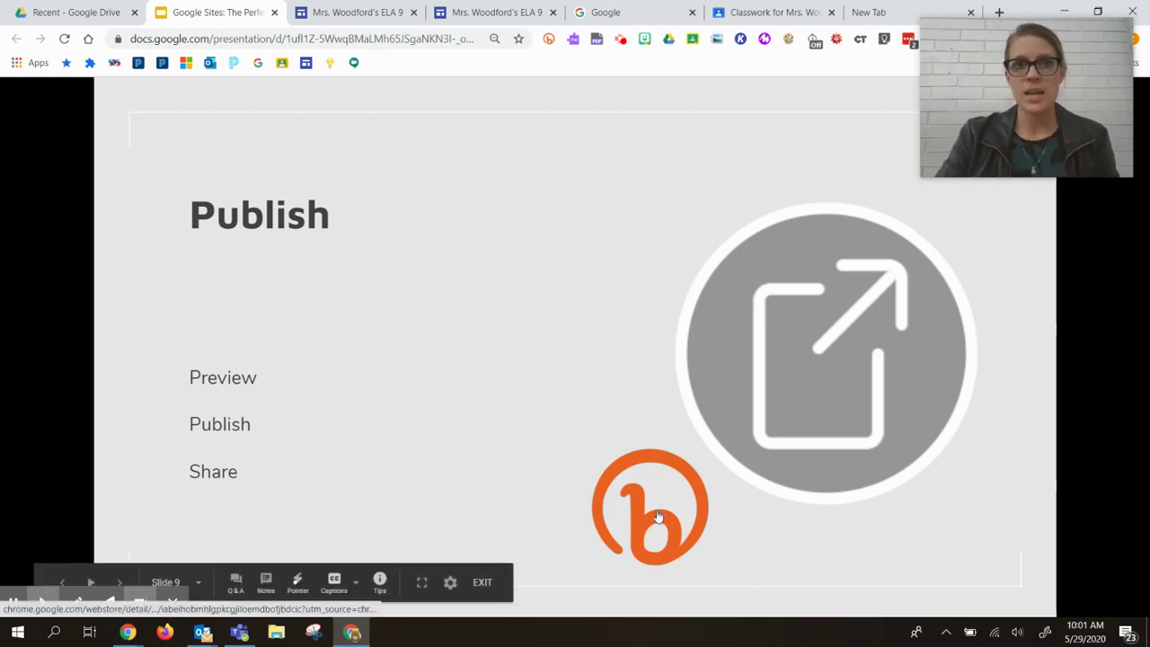
- Switch to the published site and create a Bitly short link for its Home page
{"action": "left_click", "coordinate": [502, 11]}
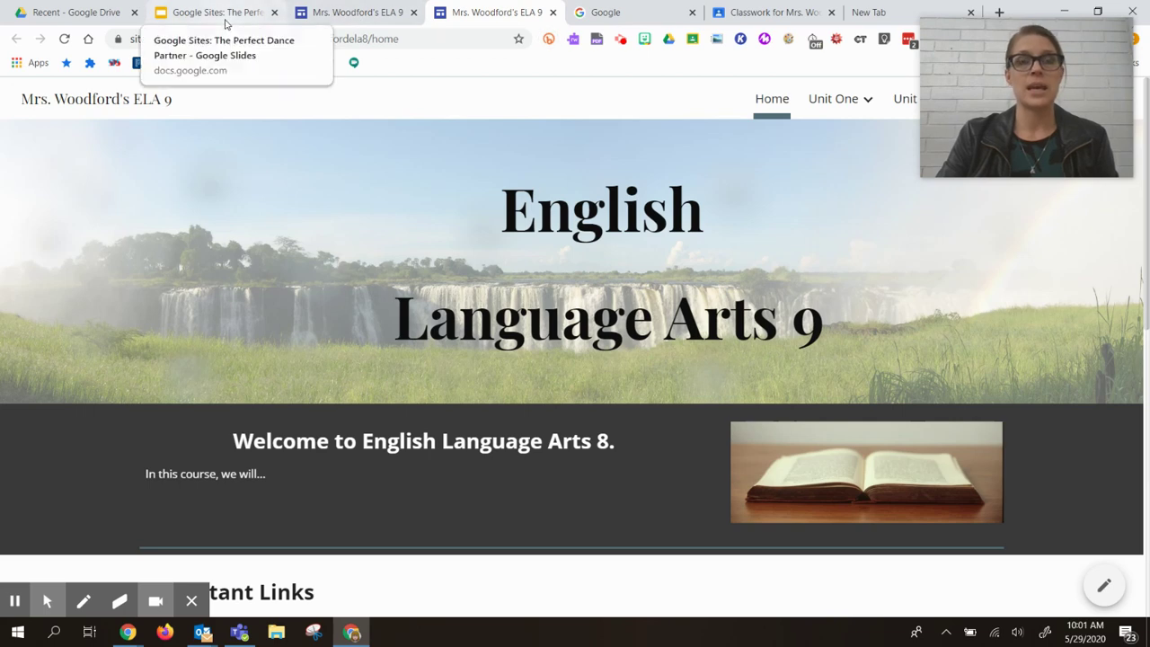
{"action": "left_click", "coordinate": [548, 41]}
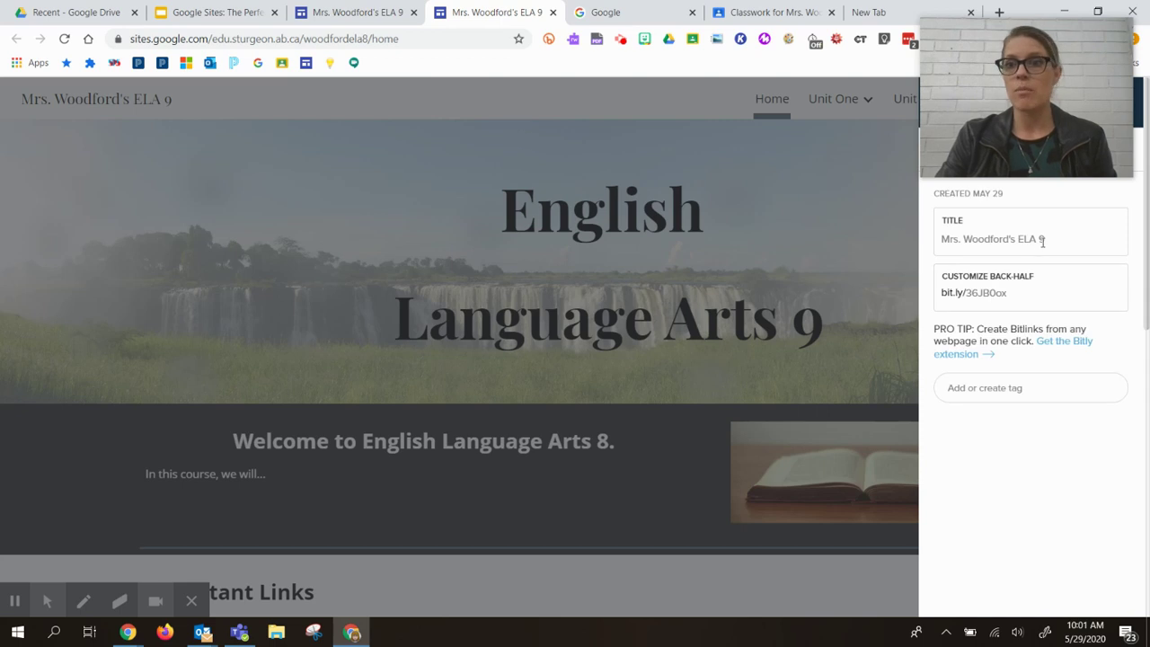
{"action": "left_click_drag", "start_coordinate": [1029, 64], "coordinate": [808, 79]}
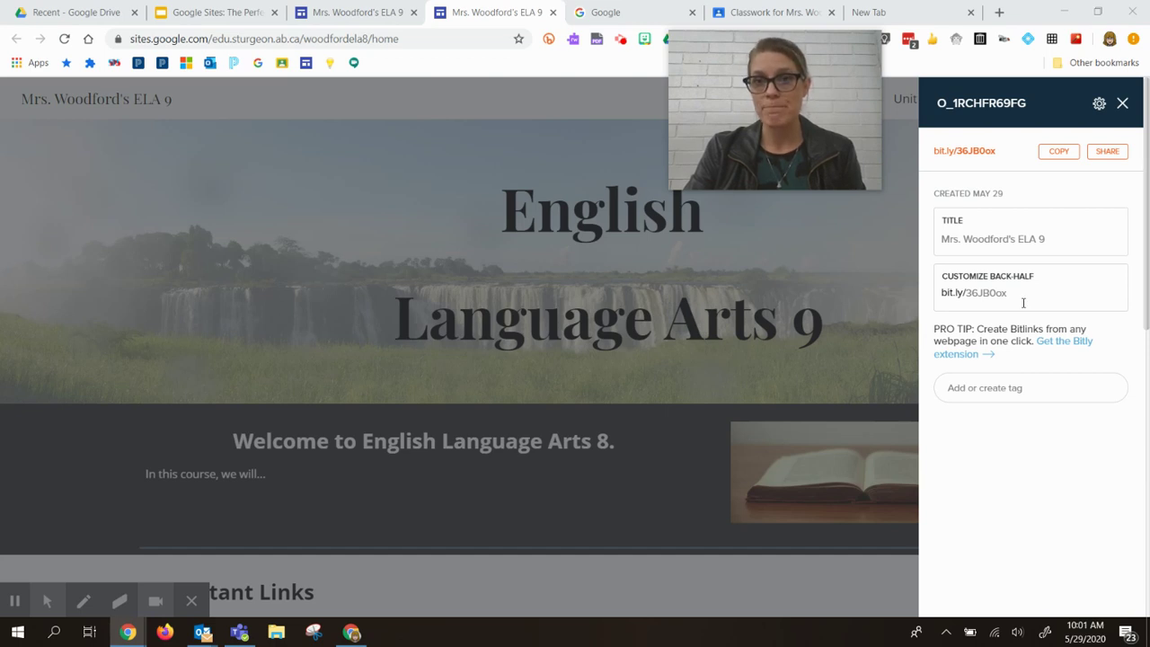
- Customize the short link's back-half to the teacher's surname followed by "ELA8" and save it
{"action": "left_click_drag", "start_coordinate": [1015, 303], "coordinate": [967, 301]}
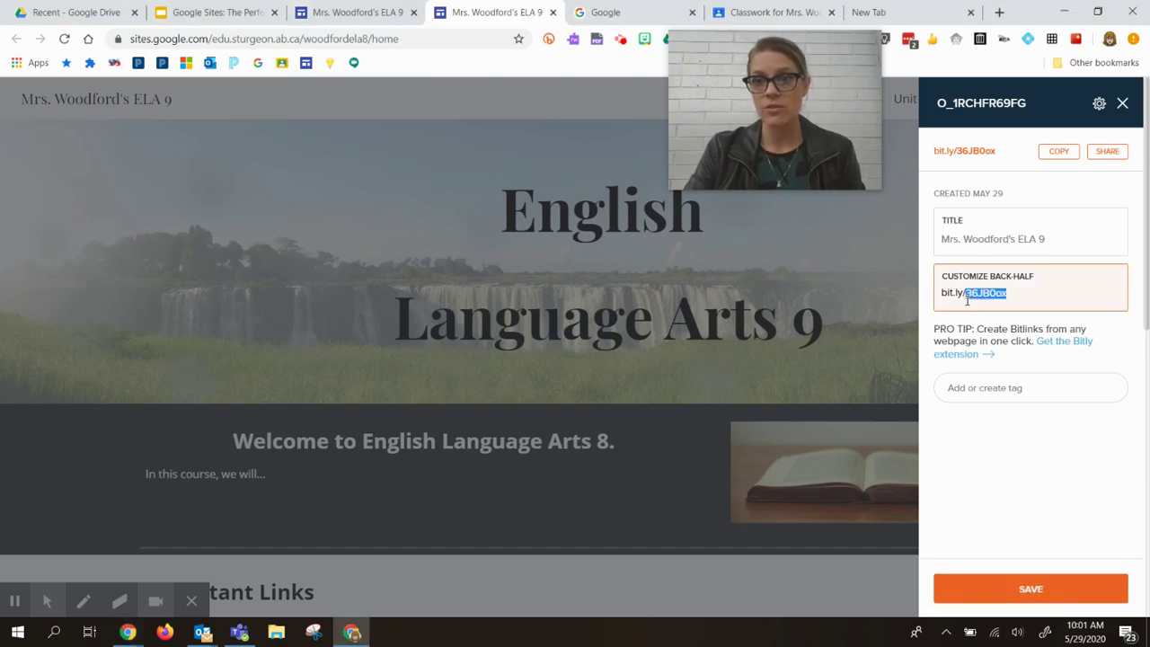
{"action": "type", "text": "Woodford"}
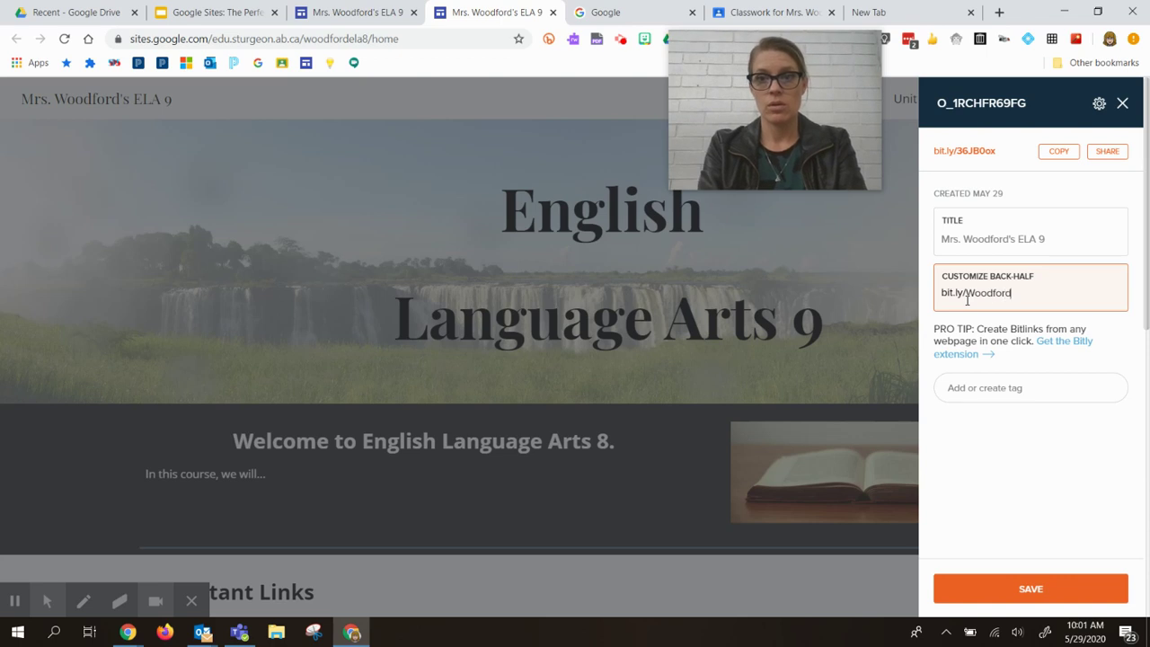
{"action": "type", "text": "ELA8"}
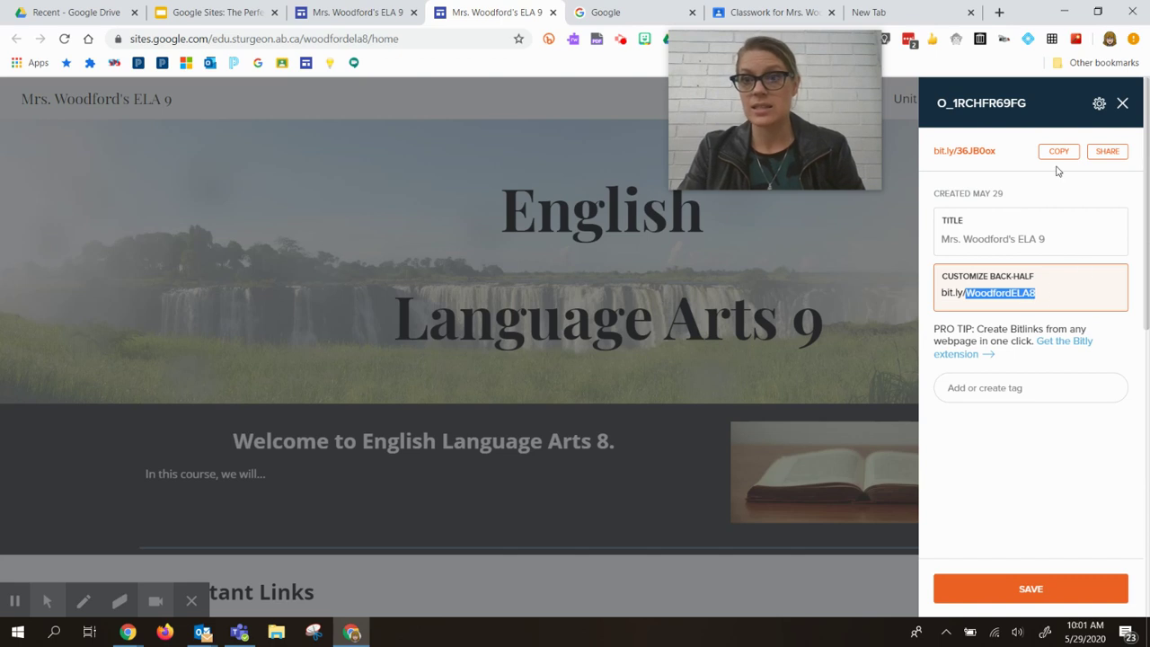
{"action": "left_click", "coordinate": [1033, 362]}
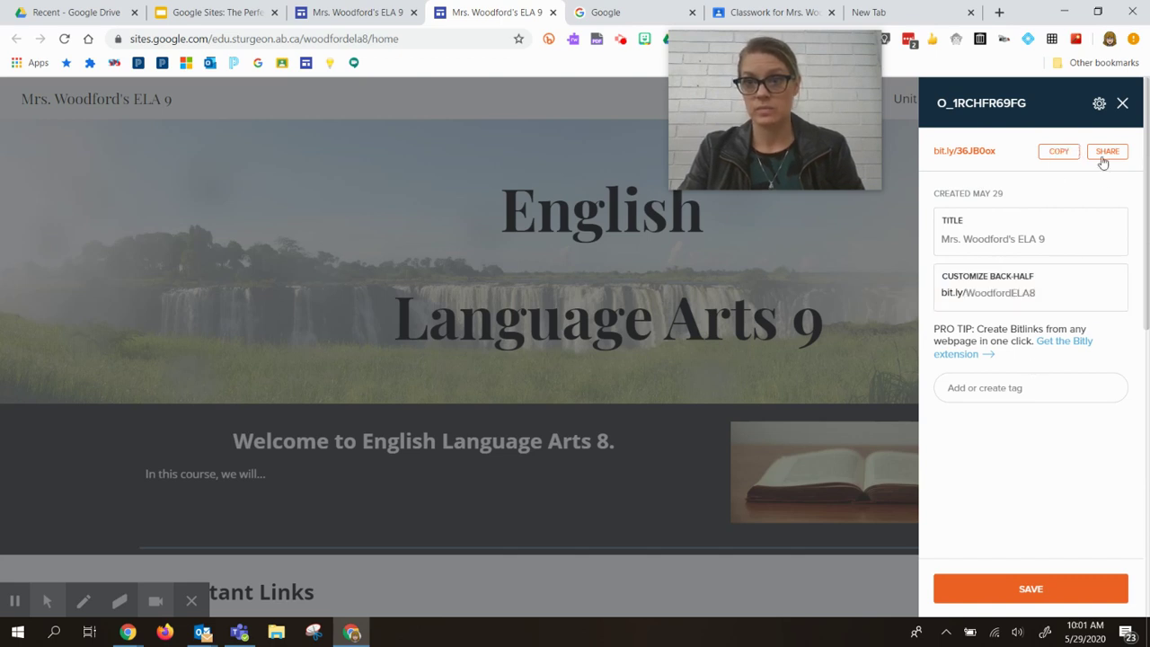
{"action": "left_click", "coordinate": [1032, 293]}
{"action": "left_click", "coordinate": [1030, 589]}
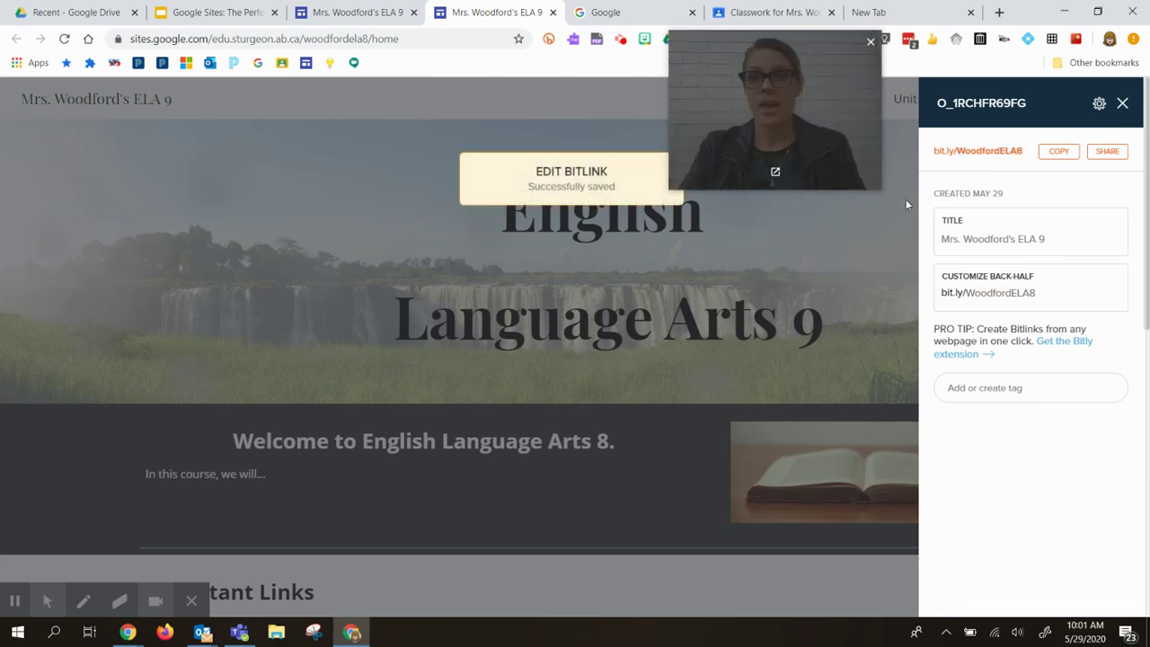
- Copy the customized Bitly link and return to the Publish slide in the Google Slides presentation
{"action": "left_click", "coordinate": [401, 38]}
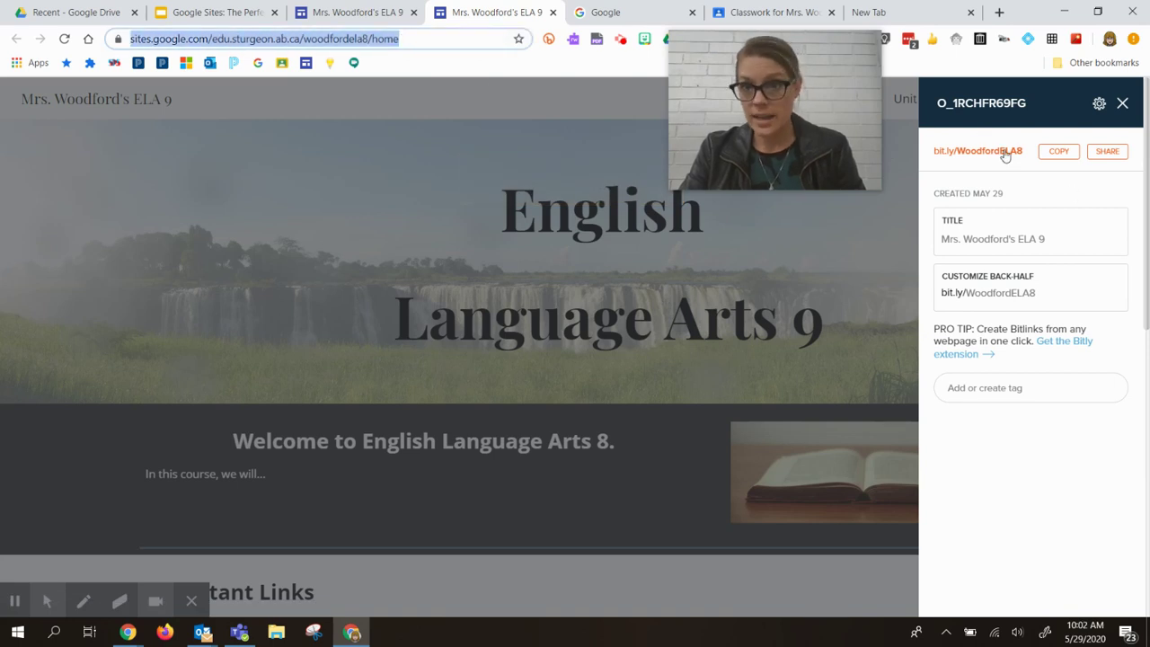
{"action": "left_click", "coordinate": [1057, 151]}
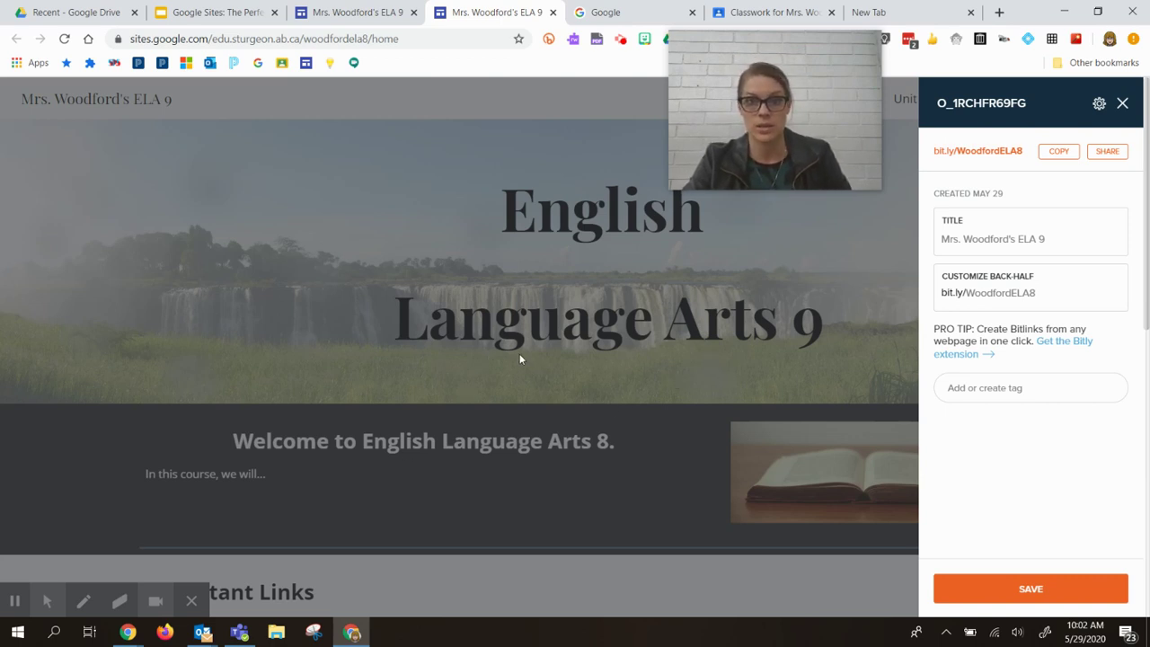
{"action": "left_click", "coordinate": [231, 12]}
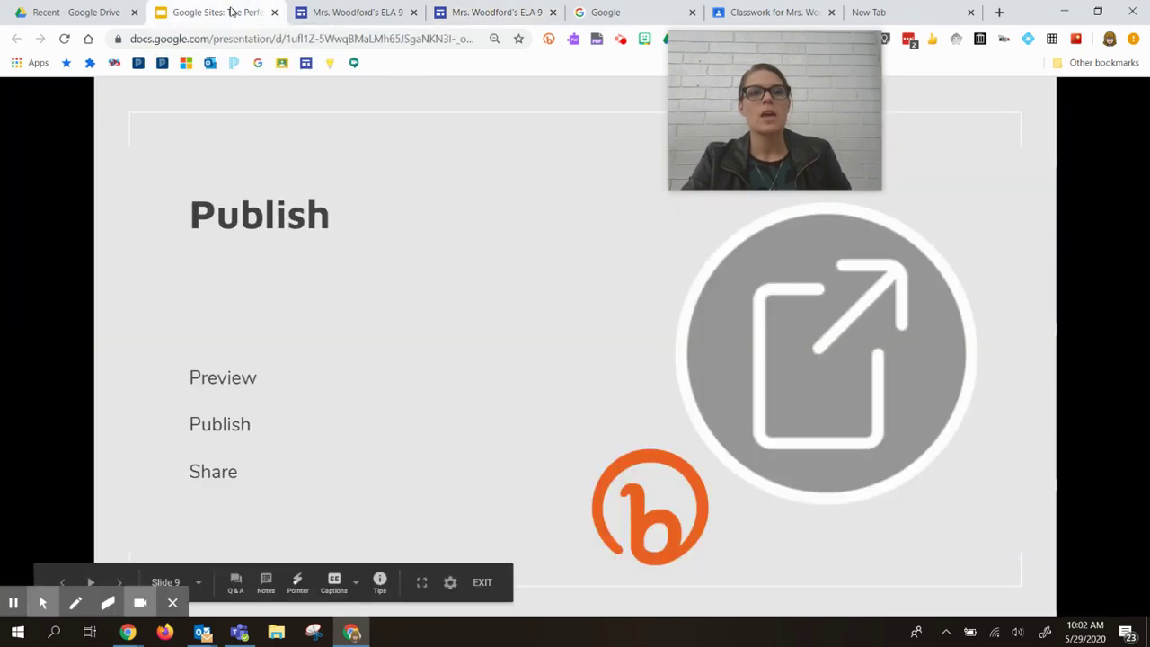
{"action": "left_click_drag", "start_coordinate": [795, 134], "coordinate": [1085, 194]}
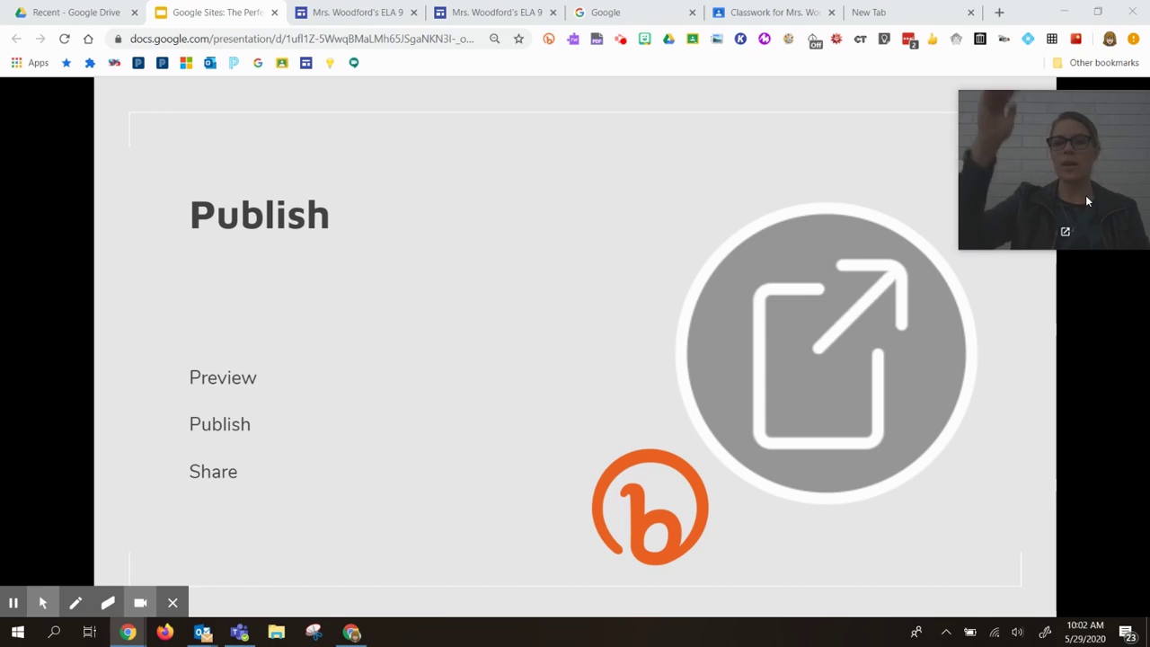